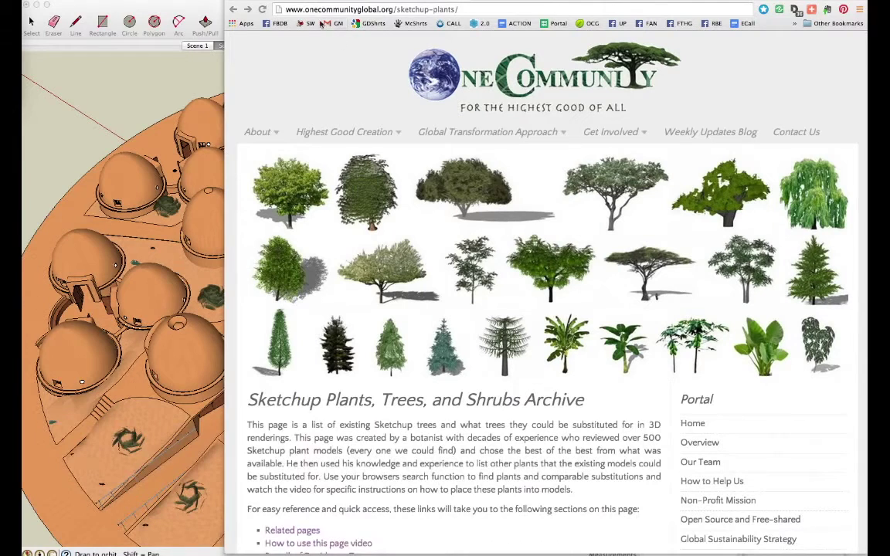
click(288, 10)
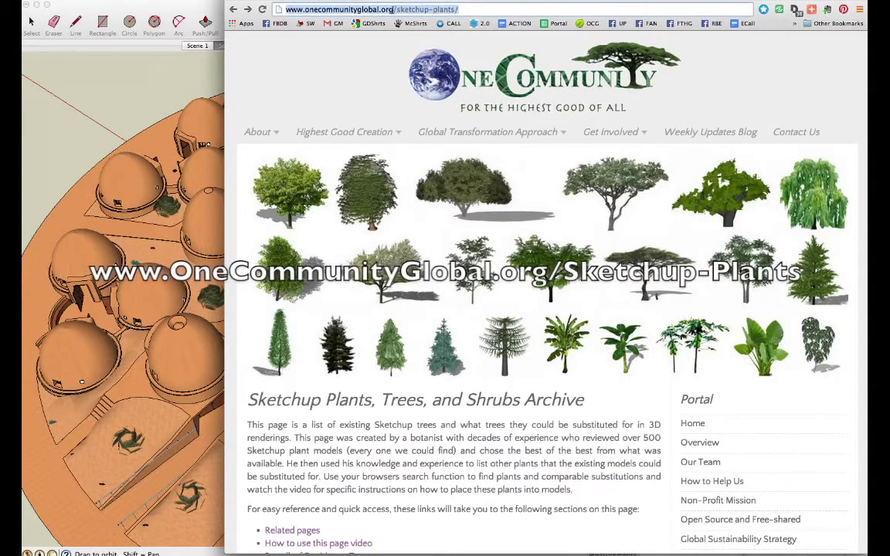
drag(393, 10, 286, 9)
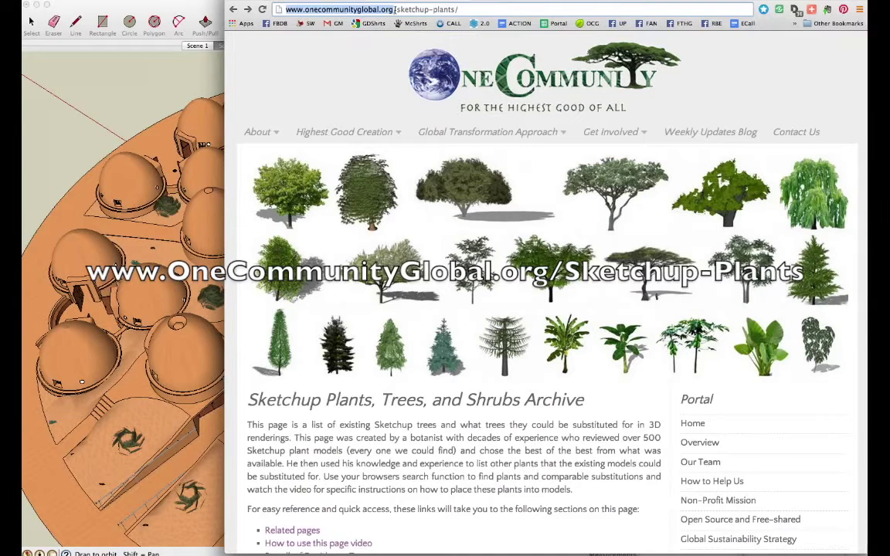
drag(393, 10, 469, 9)
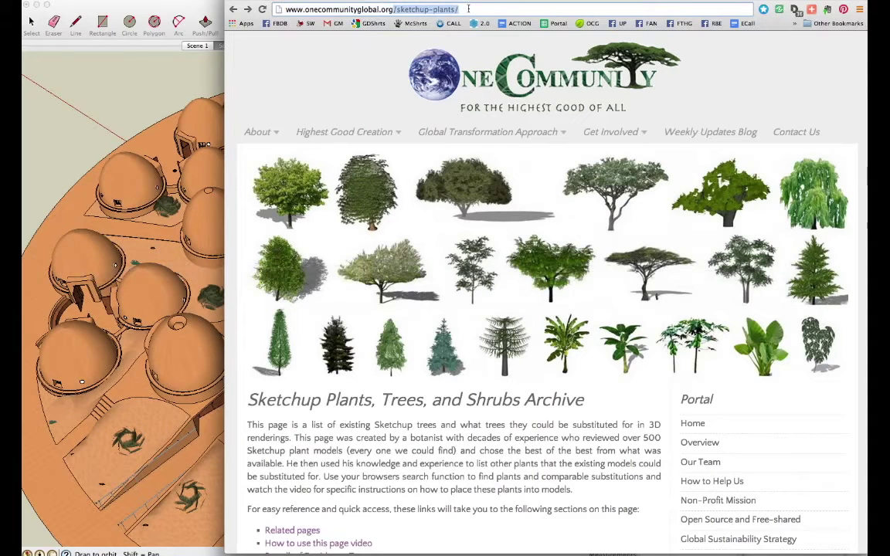
triple_click(468, 10)
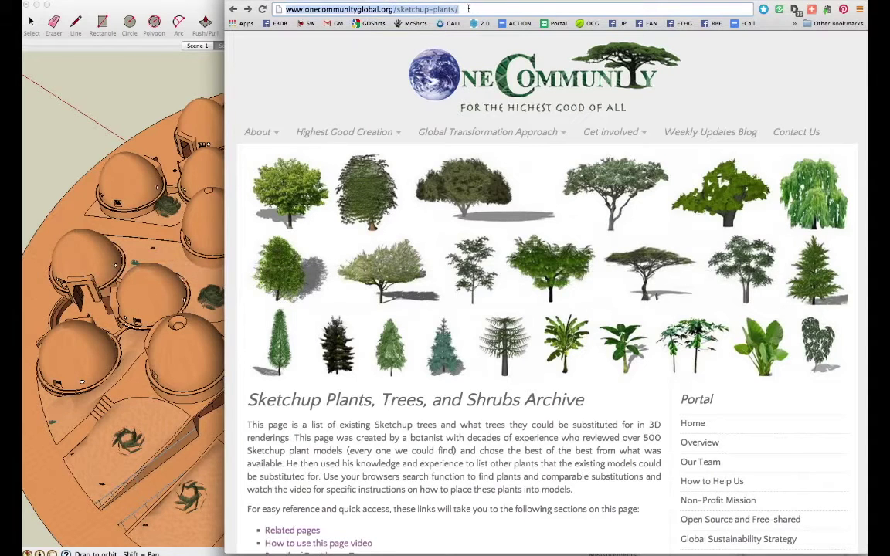
click(426, 446)
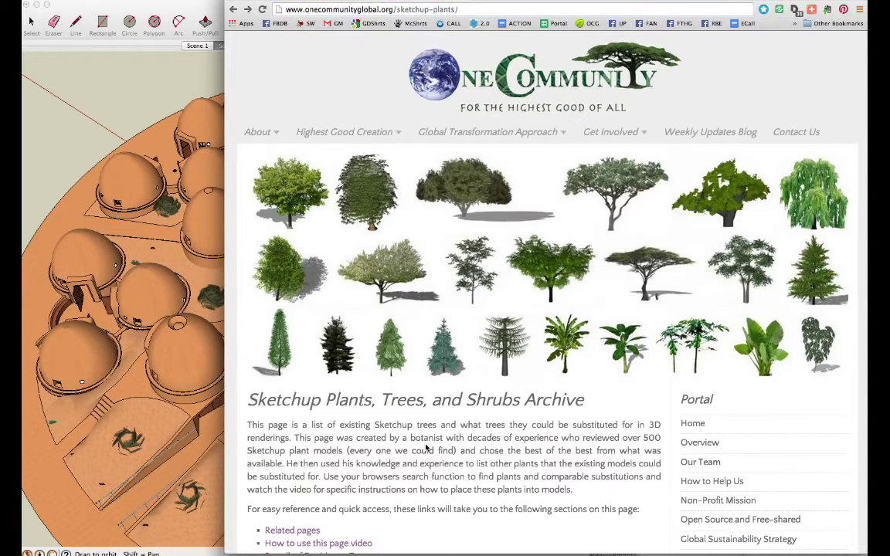
- Look through the Sketchup Plants, Trees, and Shrubs Archive page from its section links to the Sketchup Chestnut Tree 1 – 2D entry
scroll(426, 446, down, 5)
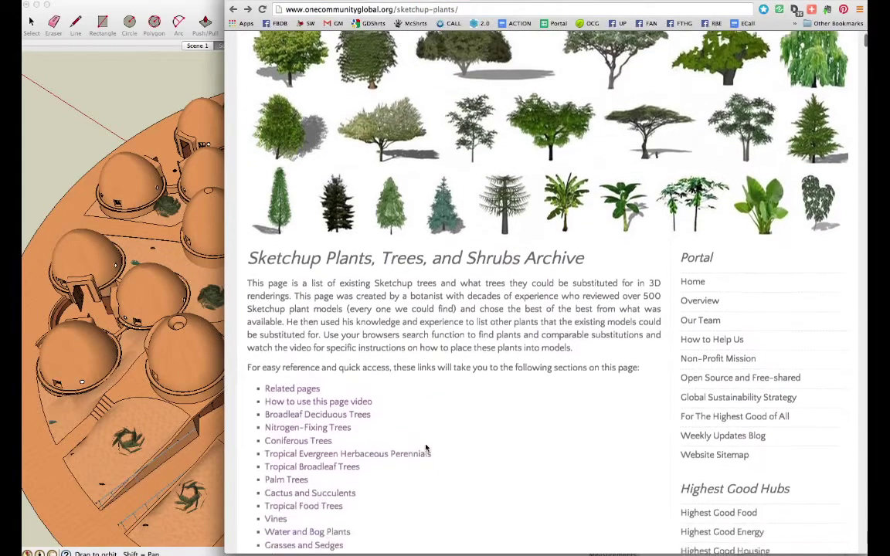
scroll(426, 446, down, 1)
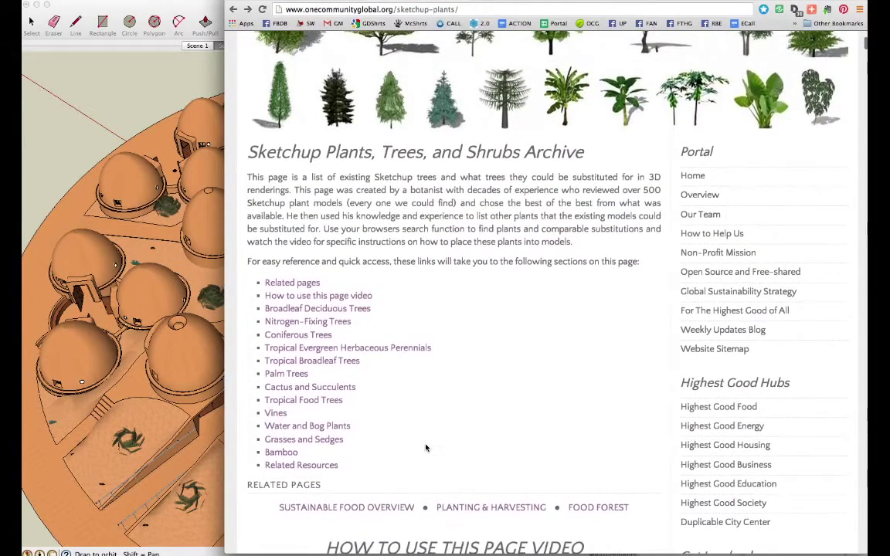
scroll(426, 447, down, 1)
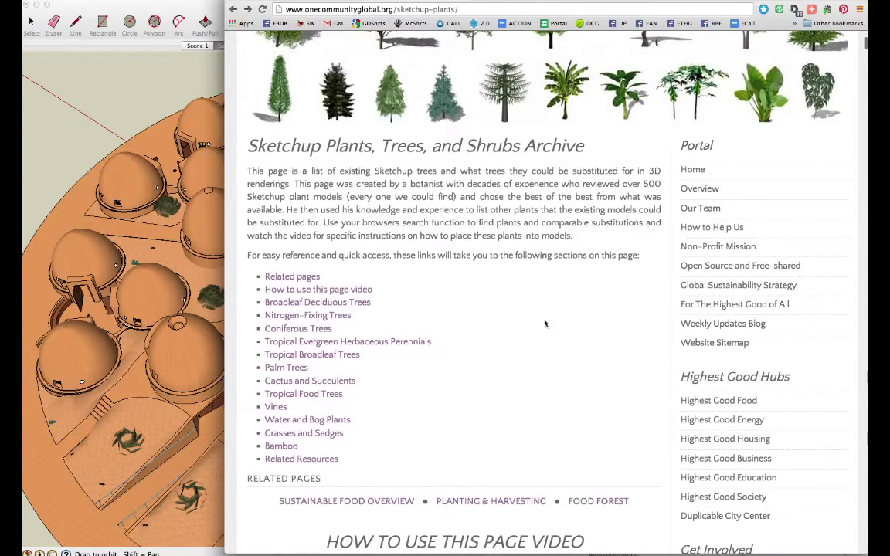
scroll(511, 369, down, 4)
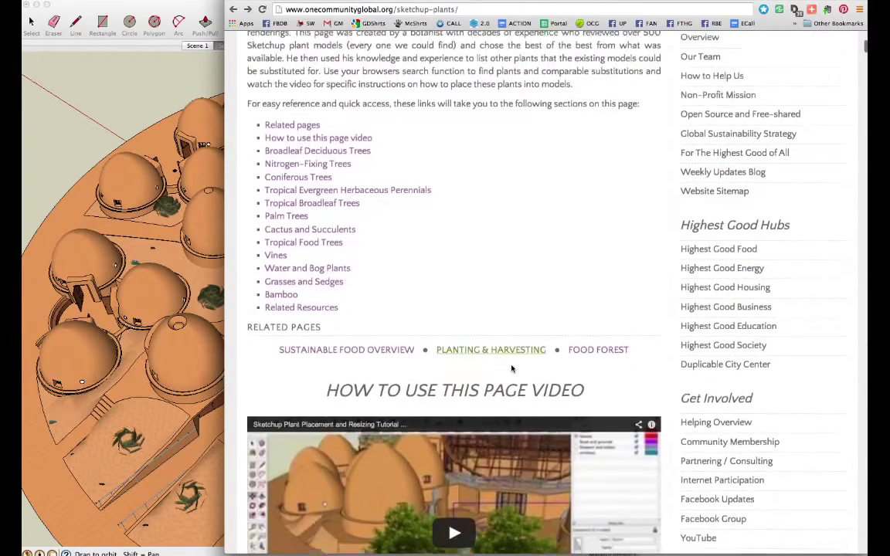
scroll(531, 446, down, 7)
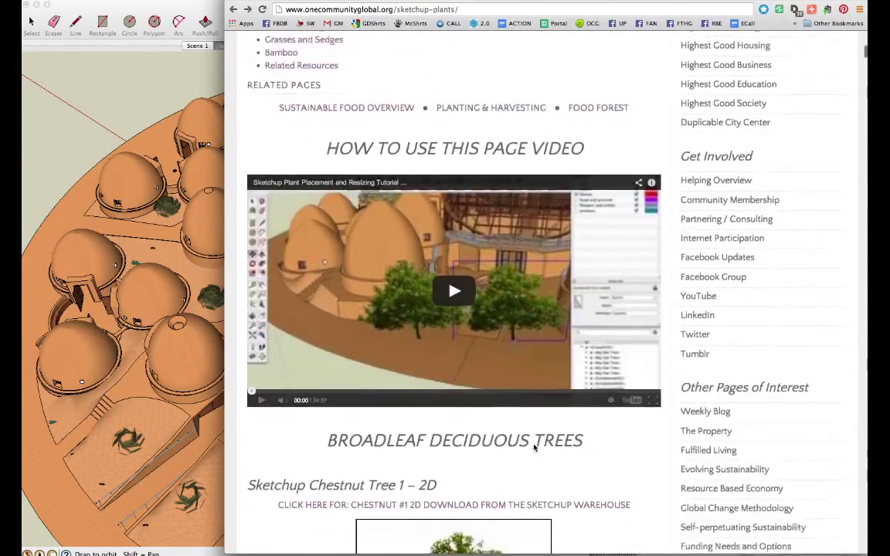
scroll(510, 433, down, 1)
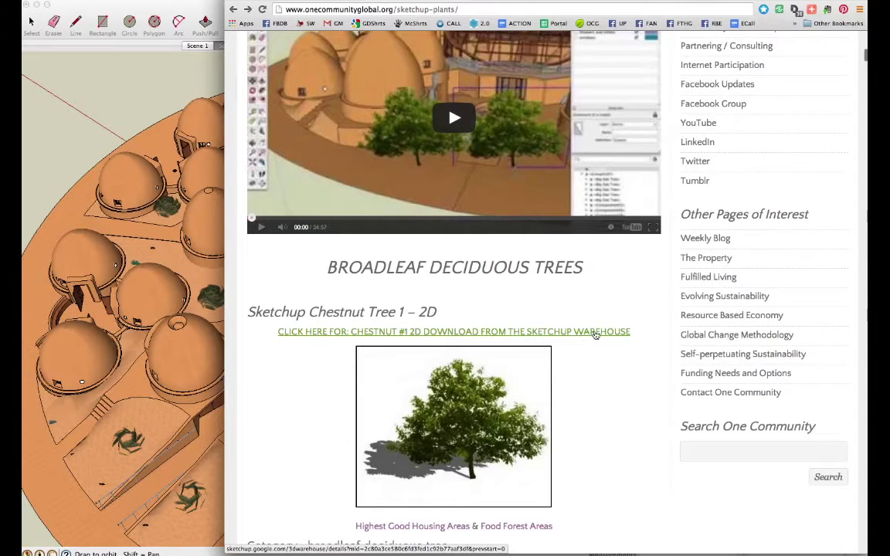
scroll(616, 451, down, 2)
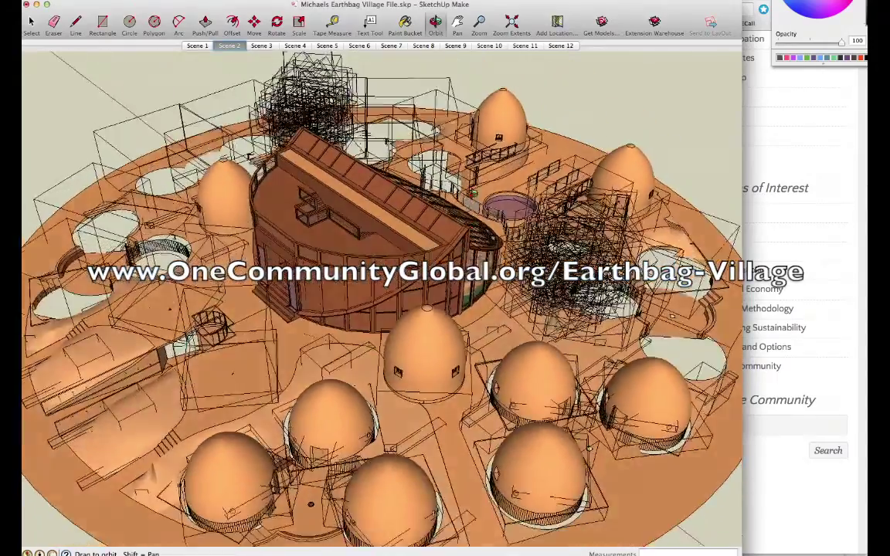
- View the earthbag village model from a steeper angle in SketchUp and return to the plant archive page in the browser
drag(473, 193, 489, 330)
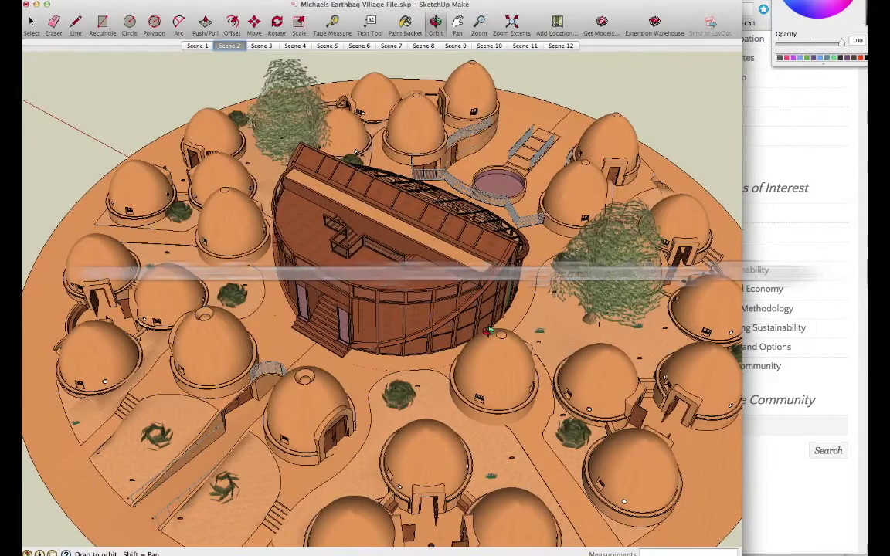
click(779, 498)
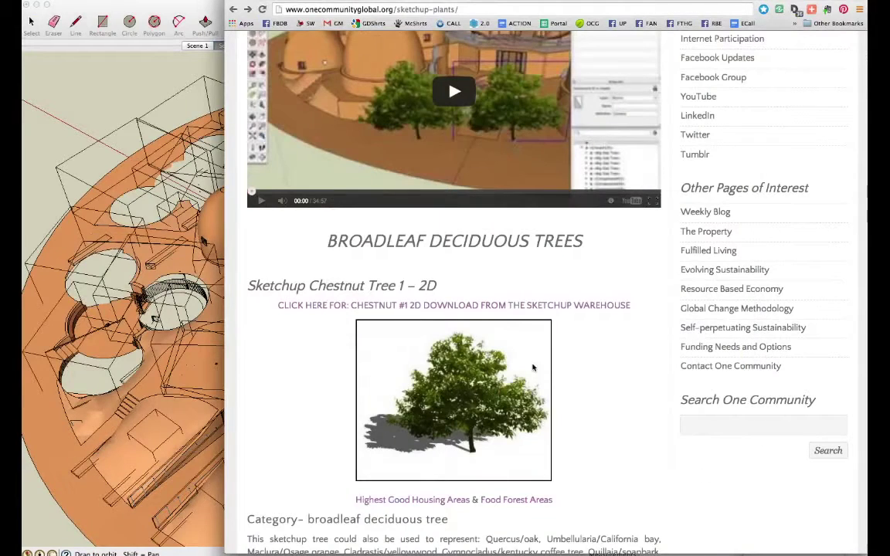
- Read the substitute species listed under Chestnut Tree 1 and examine the Chestnut Tree 2 entry among the broadleaf deciduous trees
scroll(589, 380, down, 4)
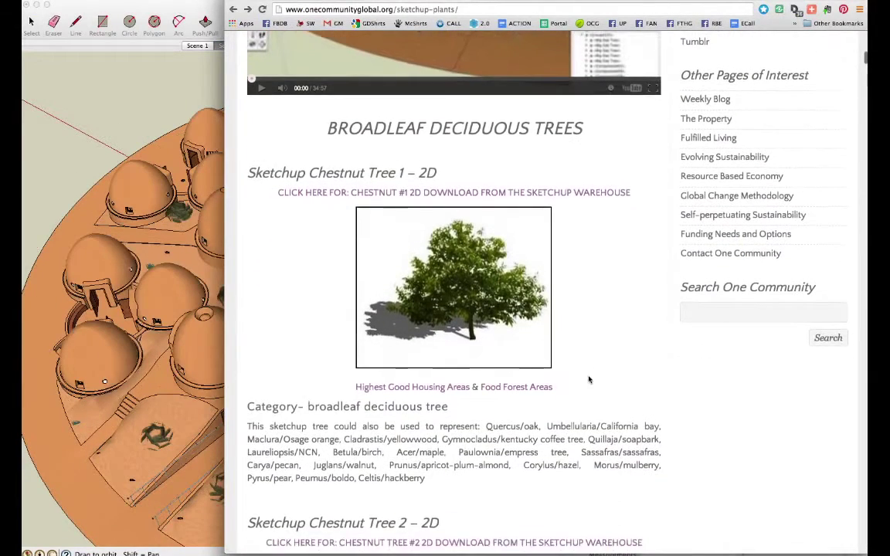
scroll(589, 379, down, 3)
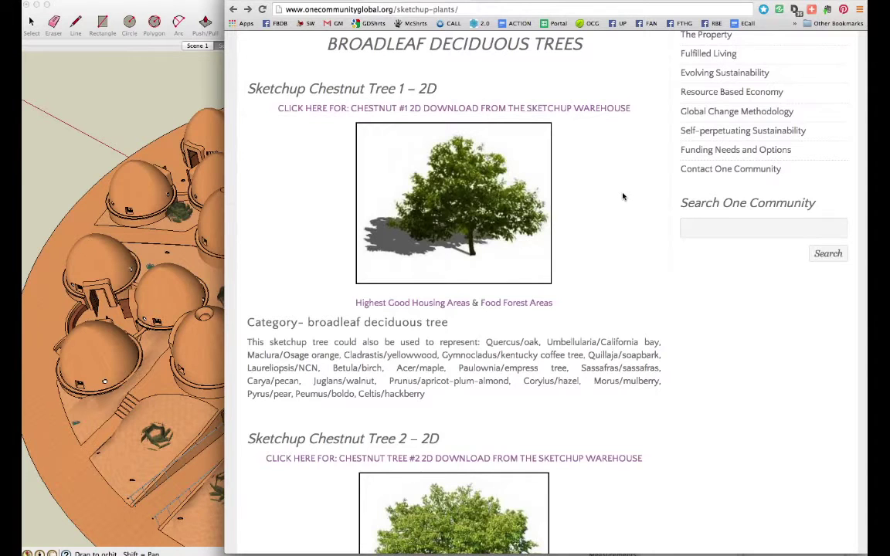
scroll(623, 197, down, 3)
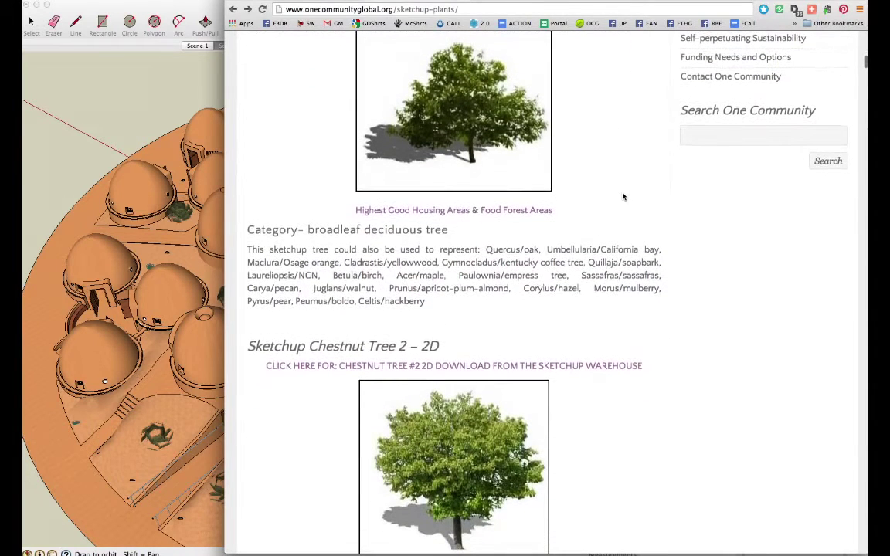
scroll(637, 209, down, 3)
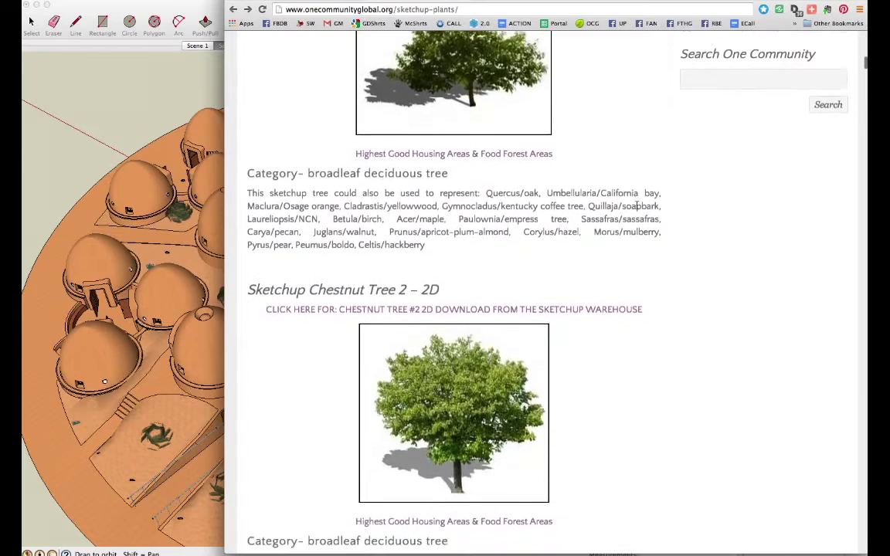
scroll(651, 357, down, 2)
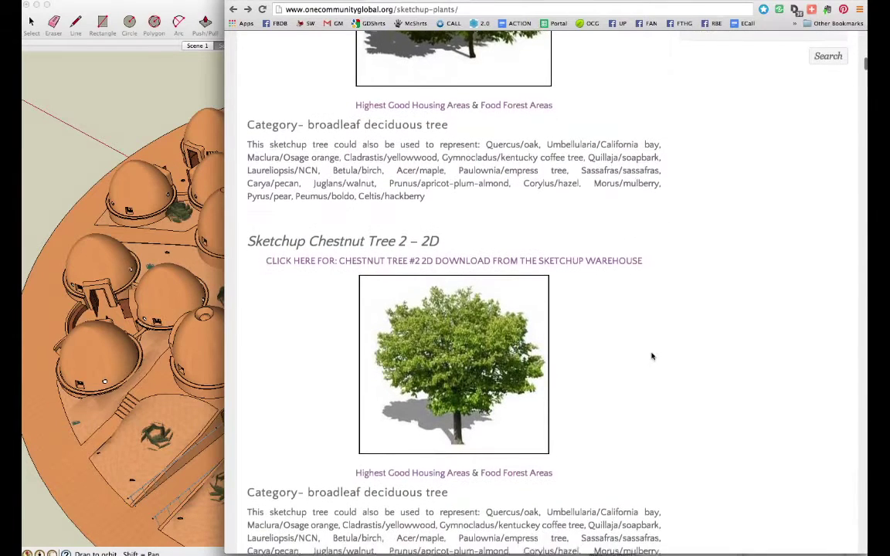
scroll(652, 356, down, 2)
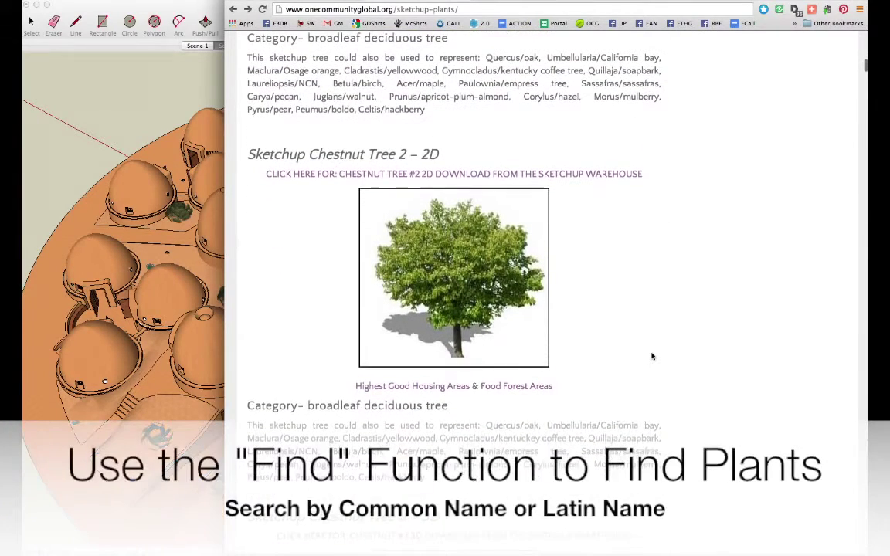
- Search the plant archive page for the common name "maple" and go through the matches
key(super+f)
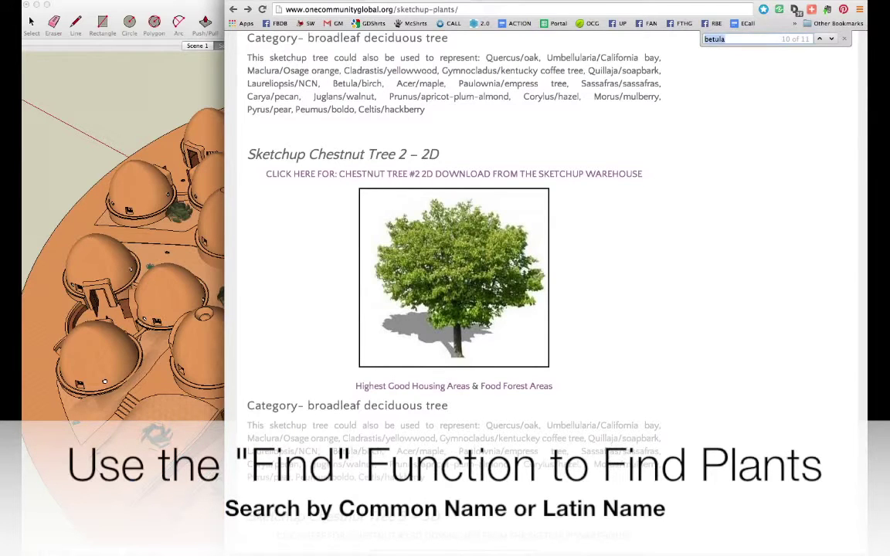
text(maple)
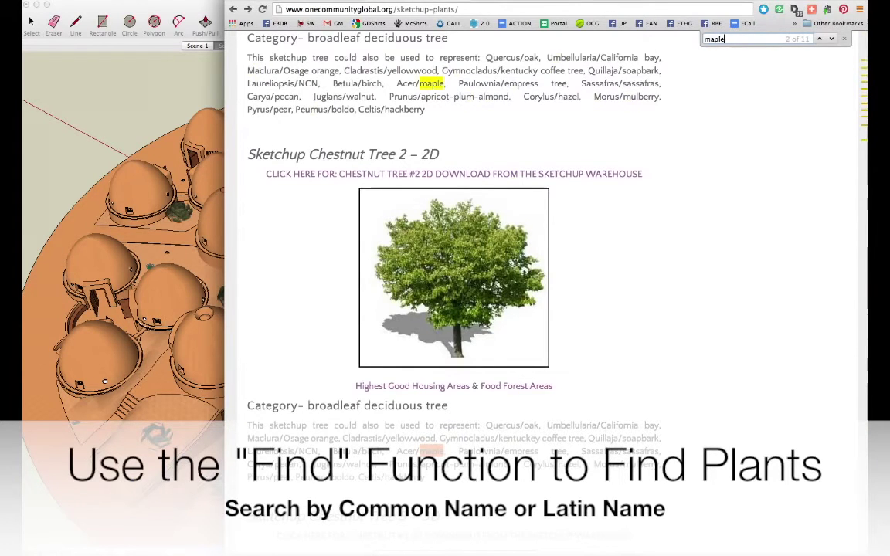
key(Return)
key(Return)
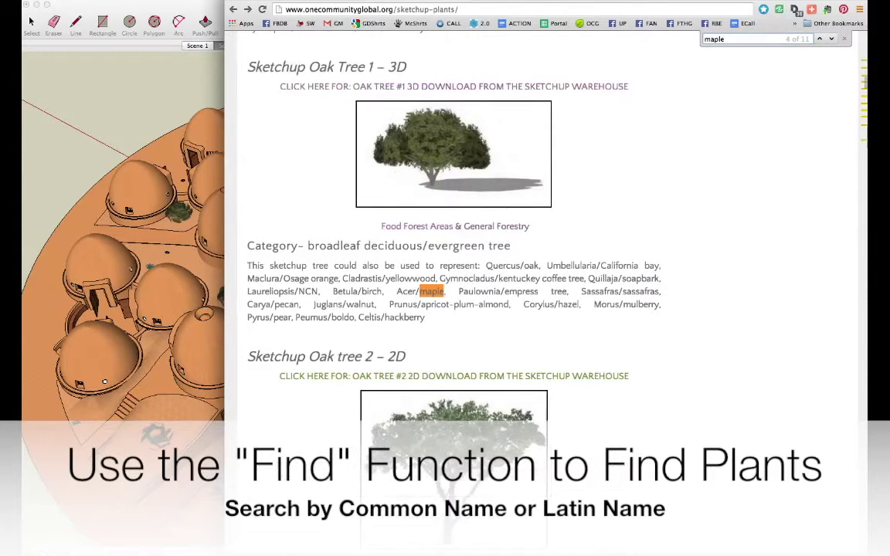
key(Return)
key(Return)
key(Return)
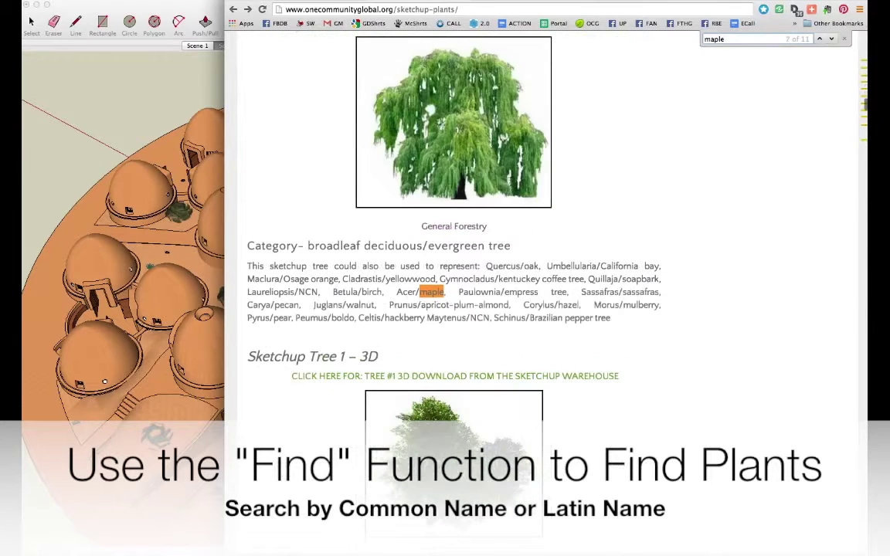
key(Return)
key(Return)
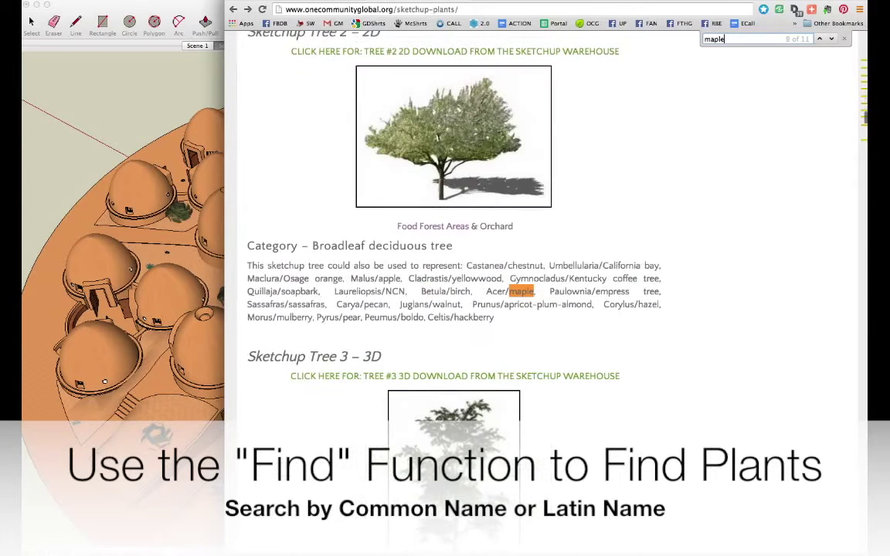
key(Return)
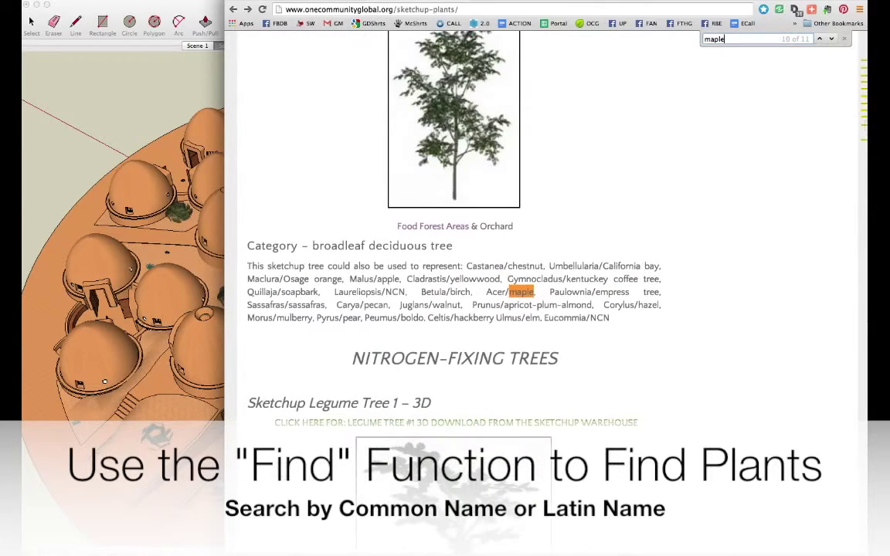
key(Return)
key(Return)
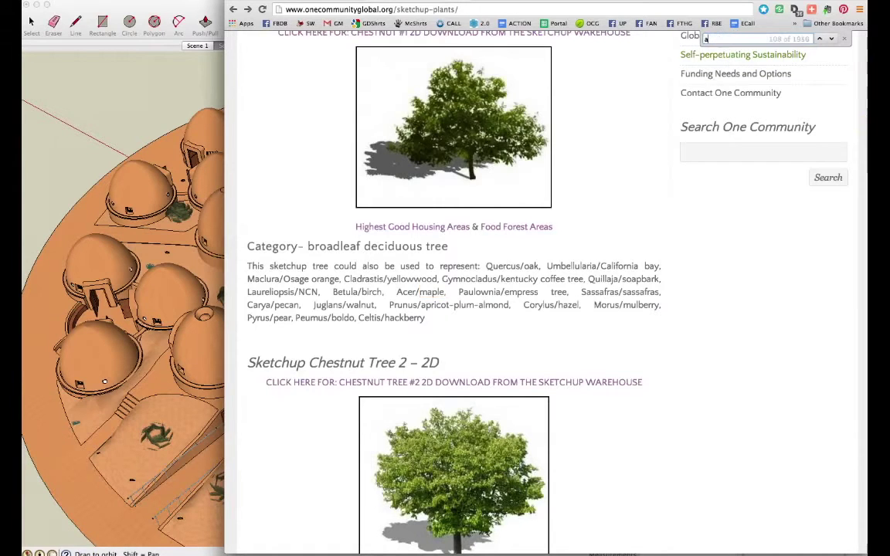
- Search the plant archive page for the Latin name "acer" and go through the matches
text(acer)
key(Return)
key(Return)
key(Return)
key(Return)
key(Return)
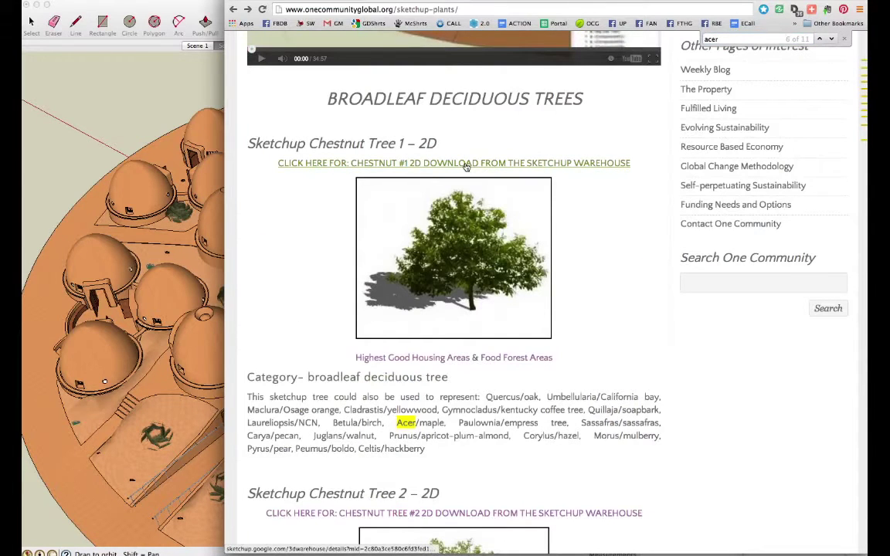
- Download the Chestnut #1 2D model from the 3D Warehouse in SketchUp 6 format to the Desktop as Castano.skp, replacing the existing file
click(465, 163)
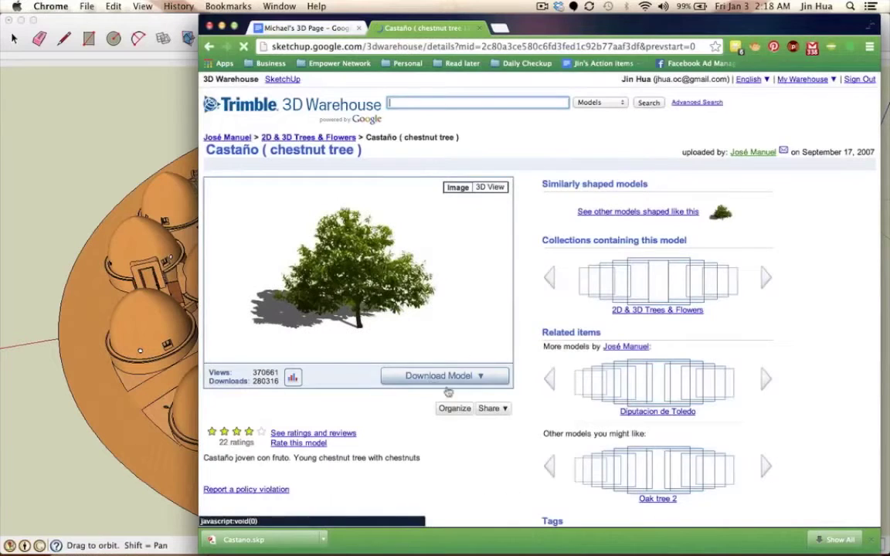
click(455, 379)
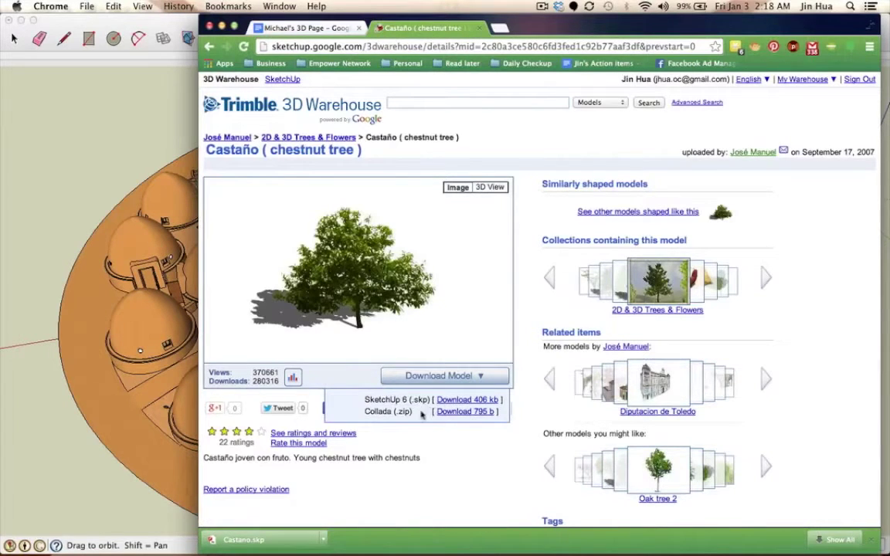
click(481, 401)
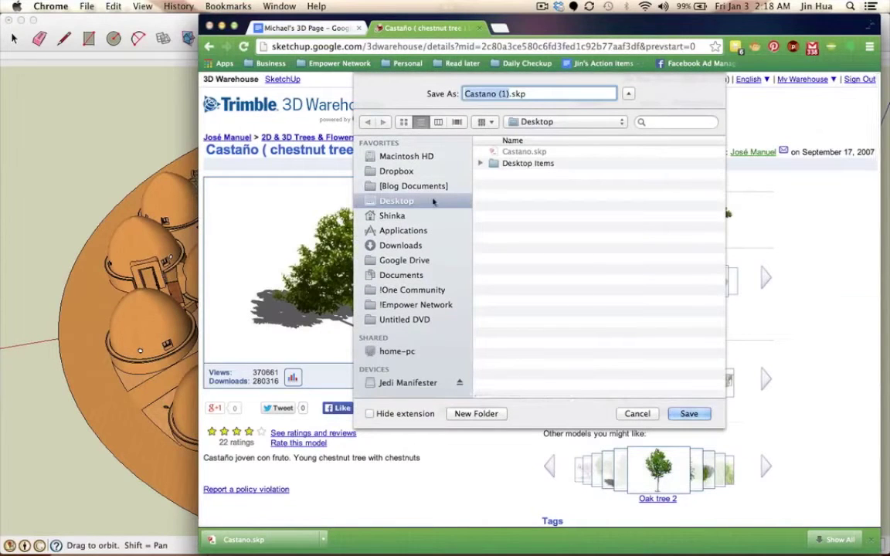
click(532, 152)
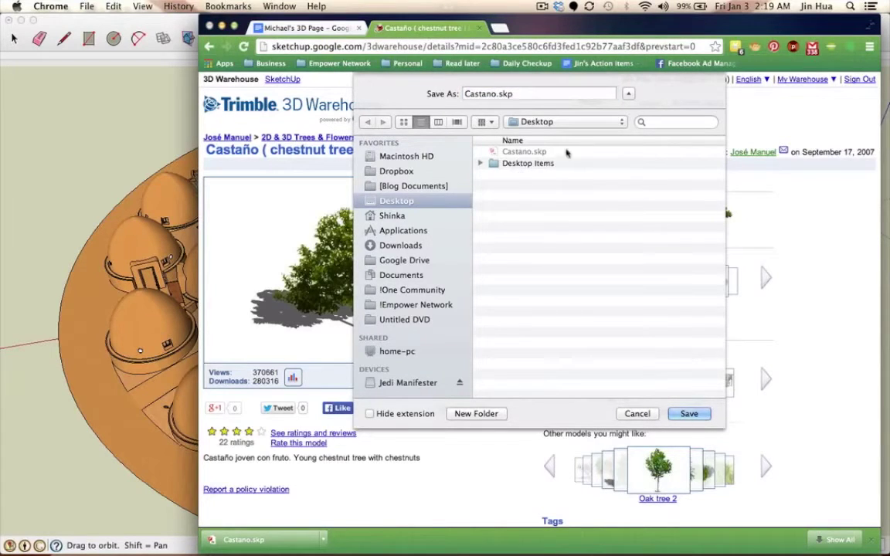
click(687, 414)
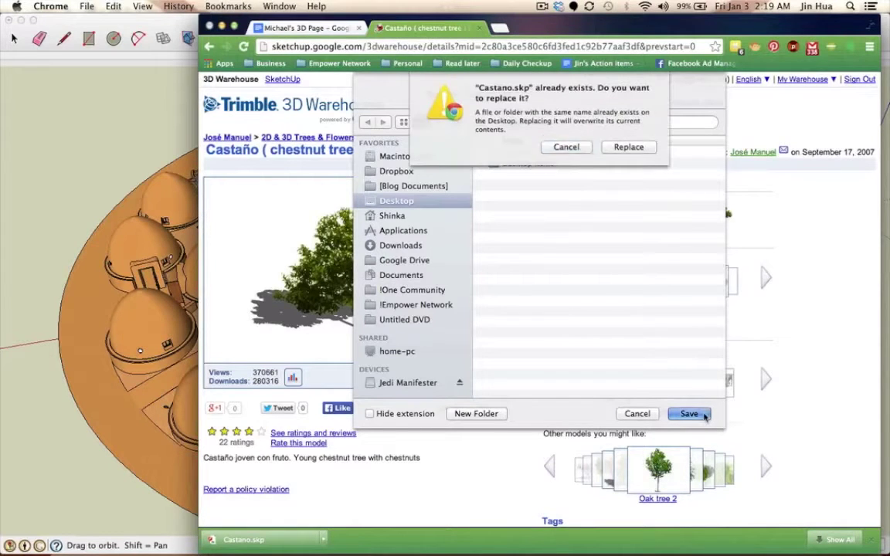
click(629, 147)
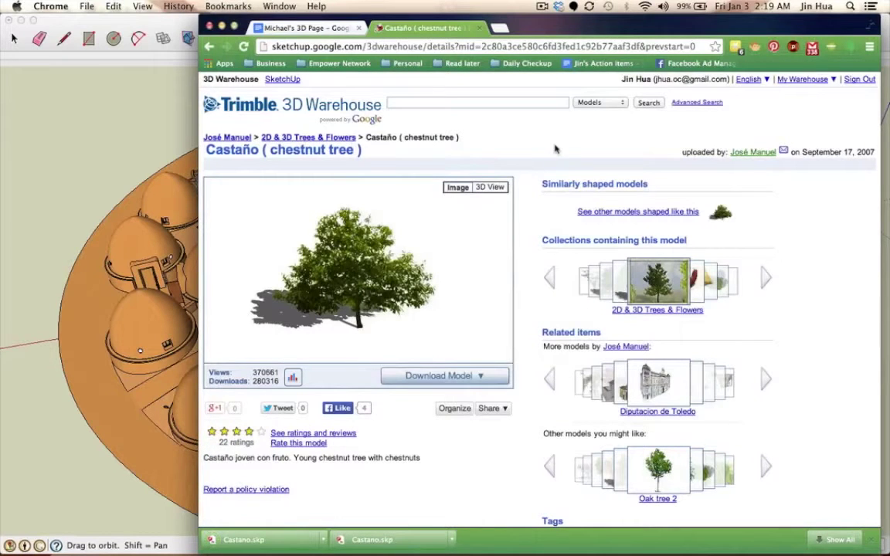
- Reveal the desktop to locate the downloaded Castano.skp file
key(F11)
click(727, 158)
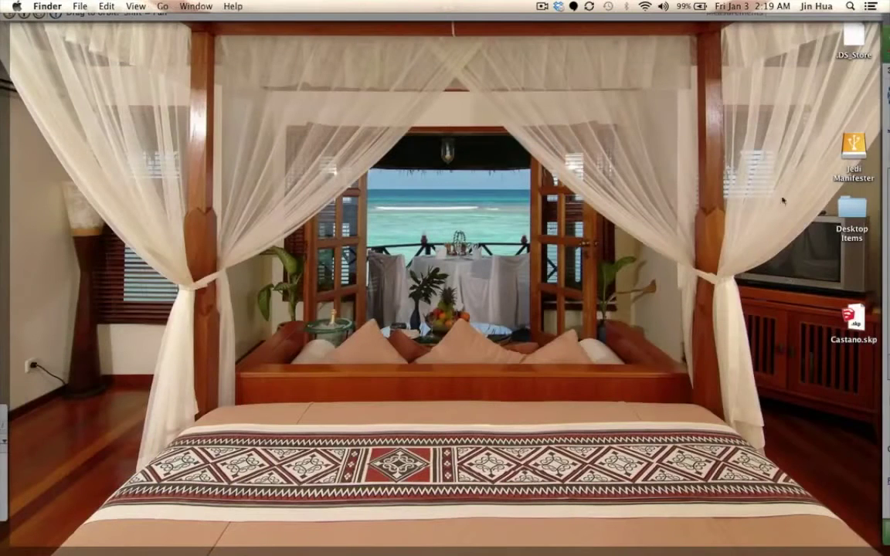
- Open the downloaded Castano.skp file in SketchUp and accept the version warning
mouse_move(854, 319)
mouse_down()
mouse_move(726, 176)
mouse_move(641, 157)
mouse_move(428, 183)
mouse_move(438, 197)
mouse_up()
key(F11)
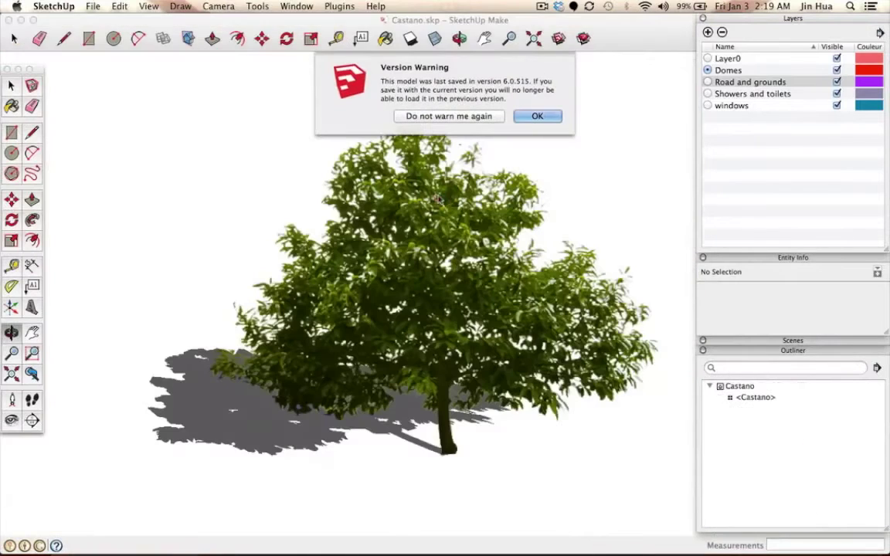
click(533, 118)
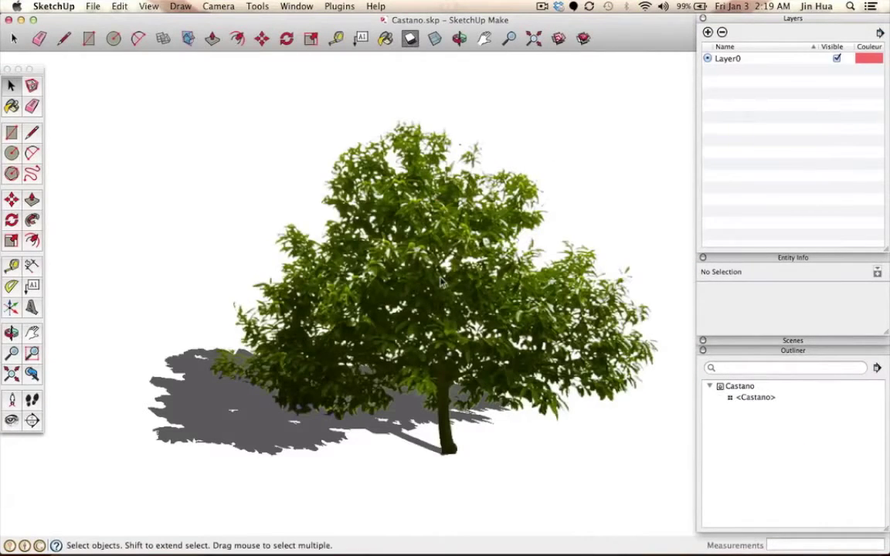
scroll(441, 283, down, 2)
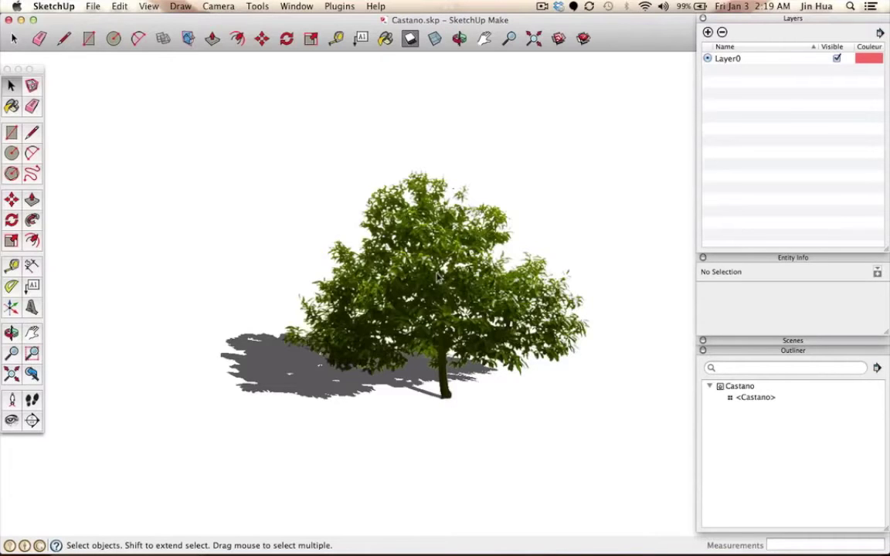
- Select the Castano chestnut tree component and copy it
click(396, 232)
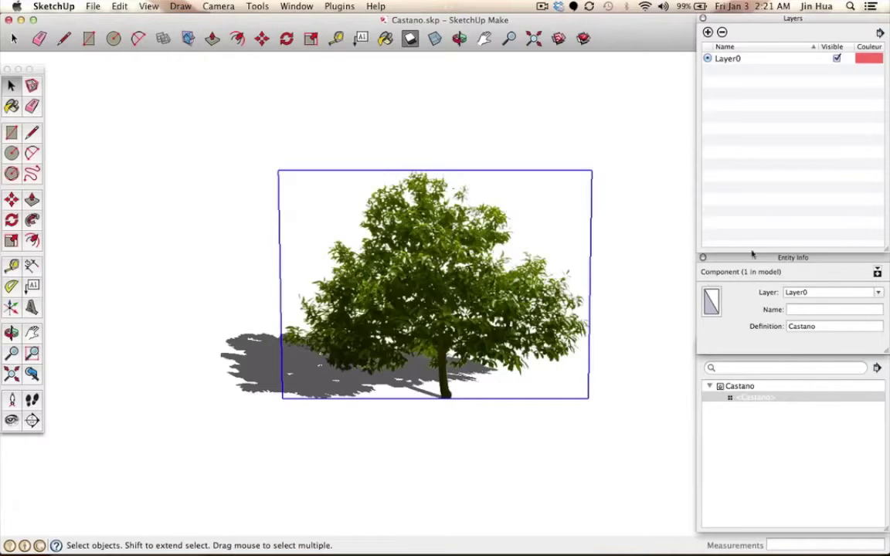
click(308, 6)
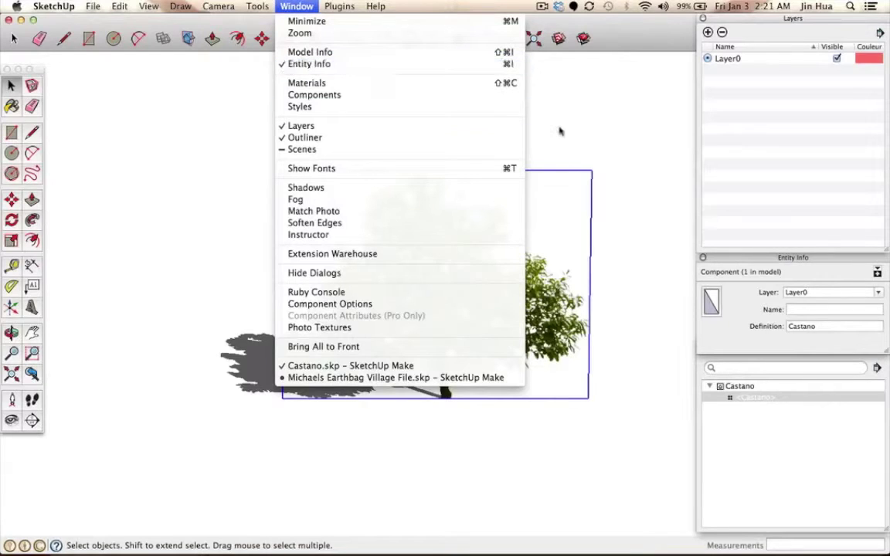
click(802, 258)
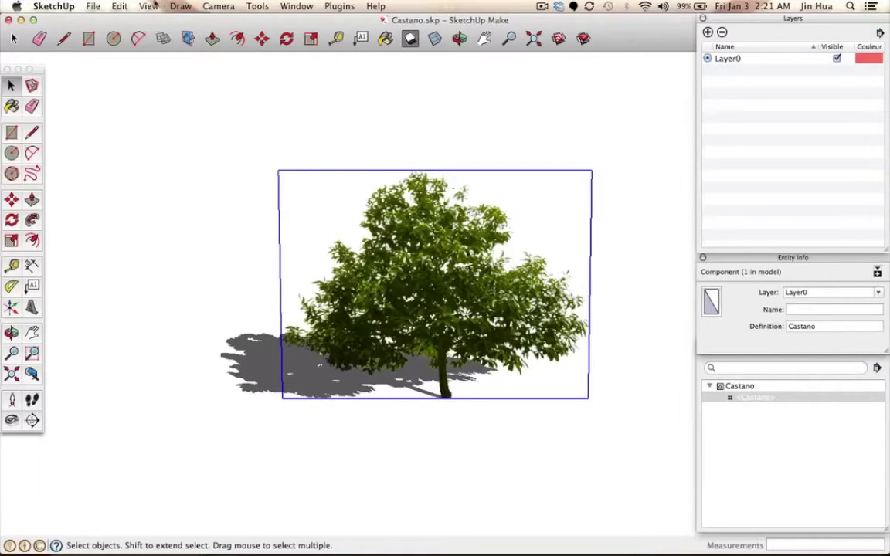
click(122, 5)
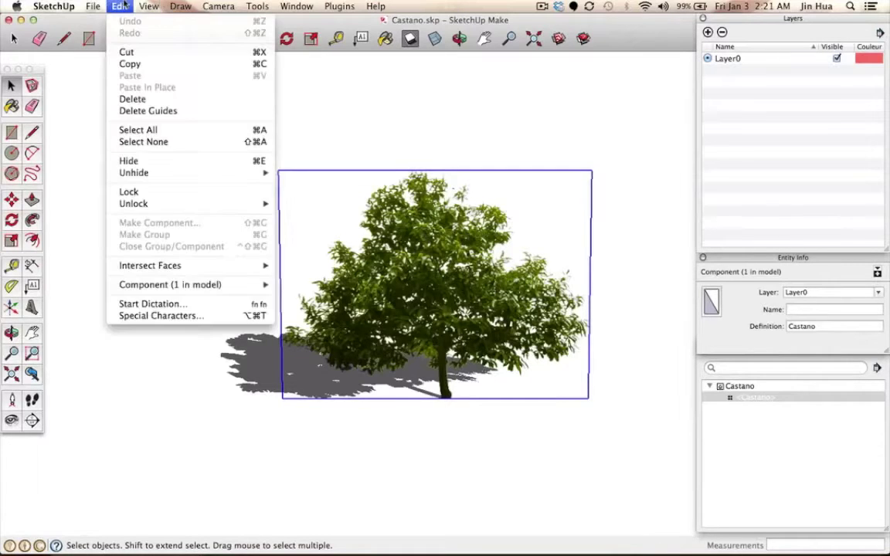
click(131, 64)
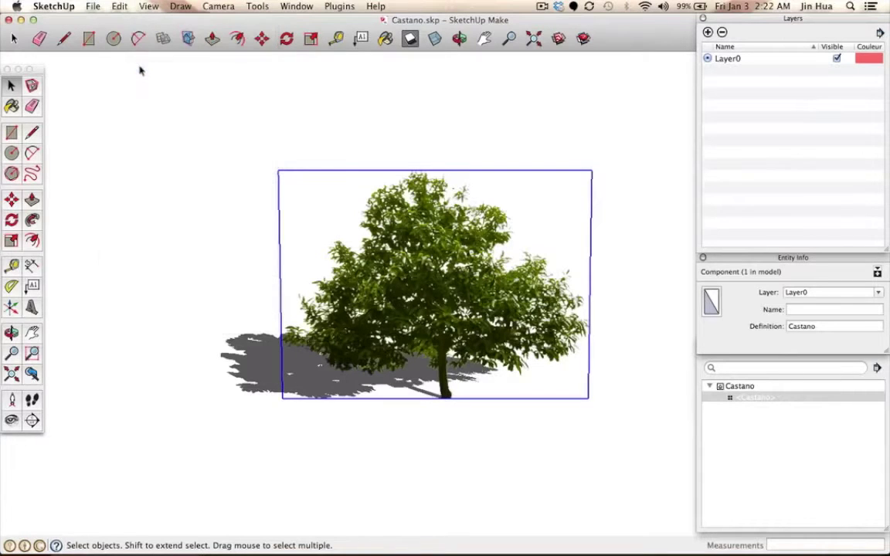
- Switch to the earthbag village model and find the open ground near the round pool behind the central building
key(ctrl+Up)
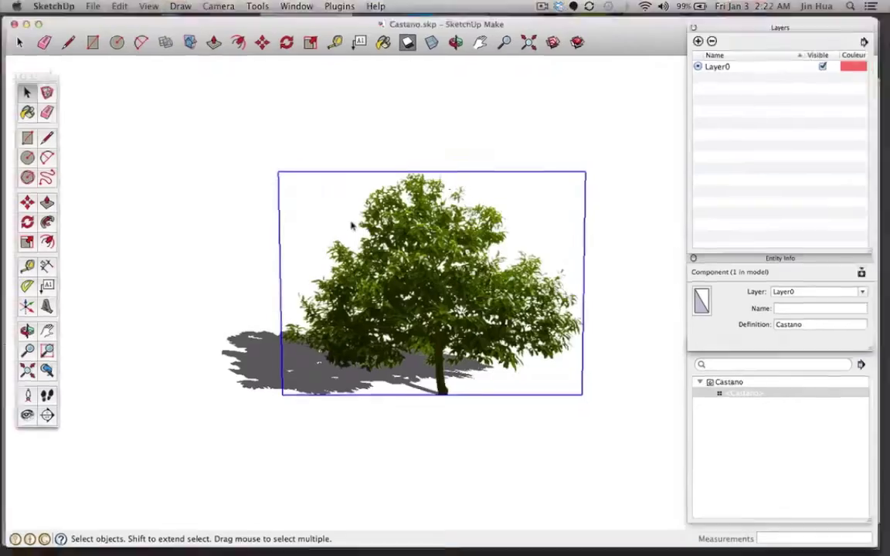
click(126, 179)
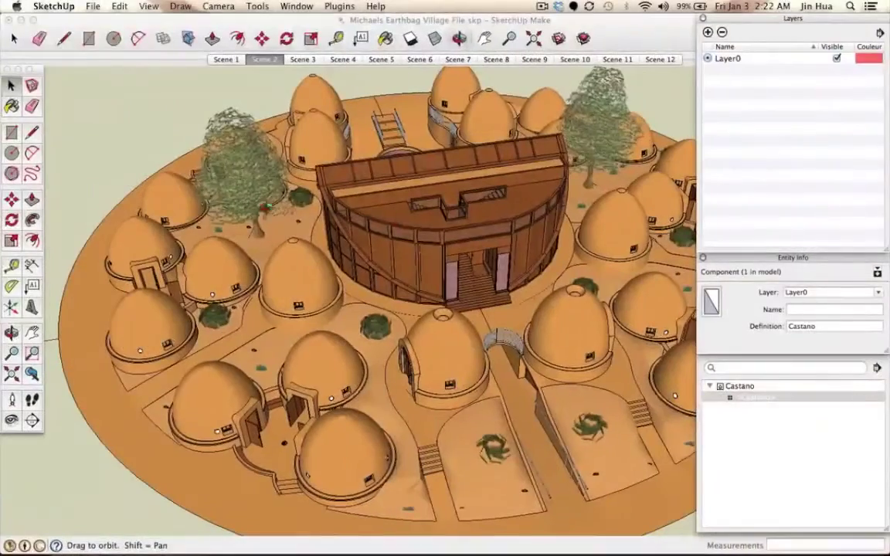
drag(416, 229, 512, 290)
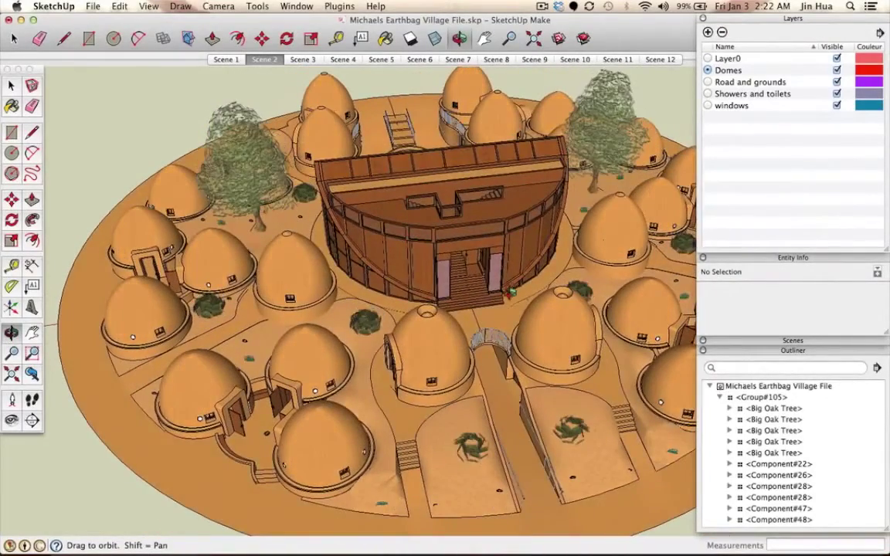
drag(357, 300, 313, 359)
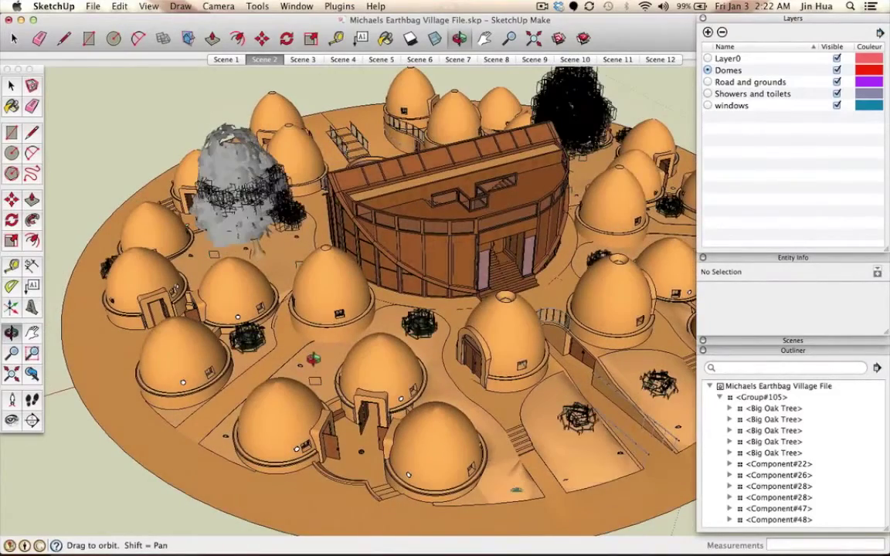
drag(390, 353, 308, 356)
scroll(304, 350, up, 3)
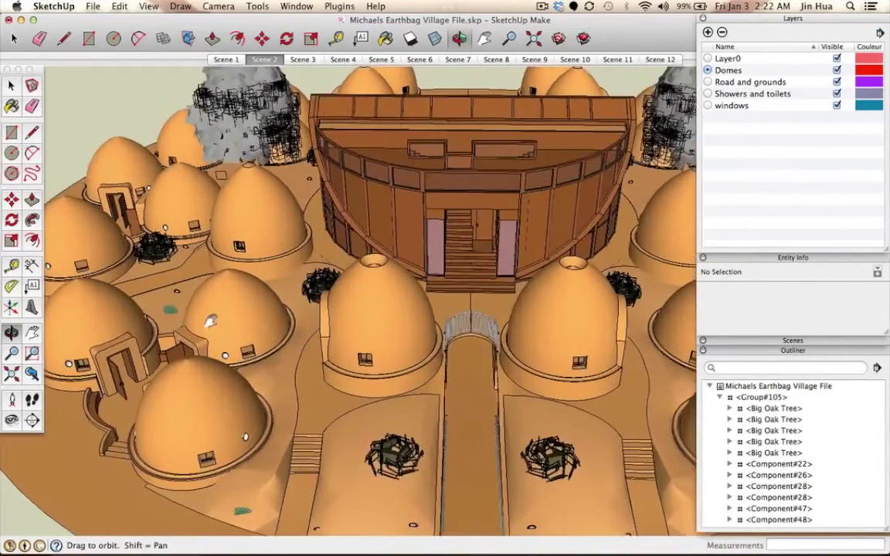
drag(210, 322, 447, 355)
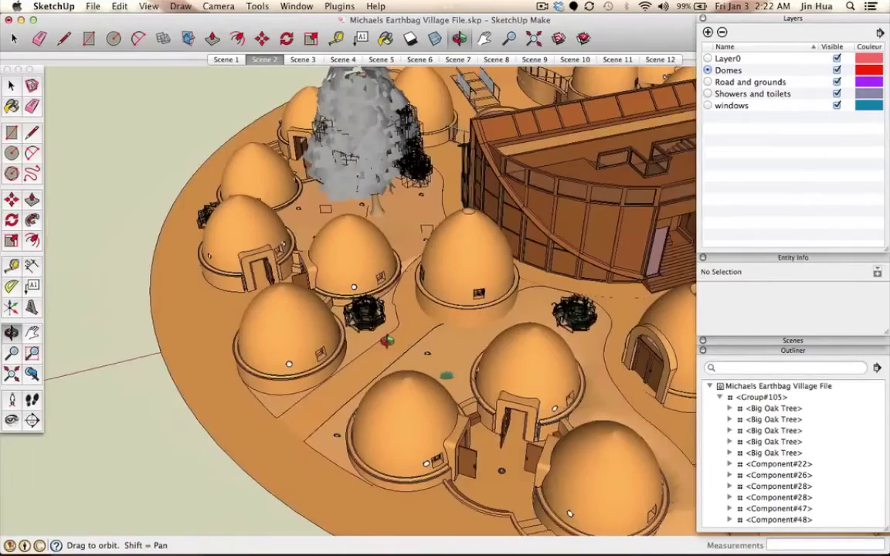
scroll(386, 341, up, 5)
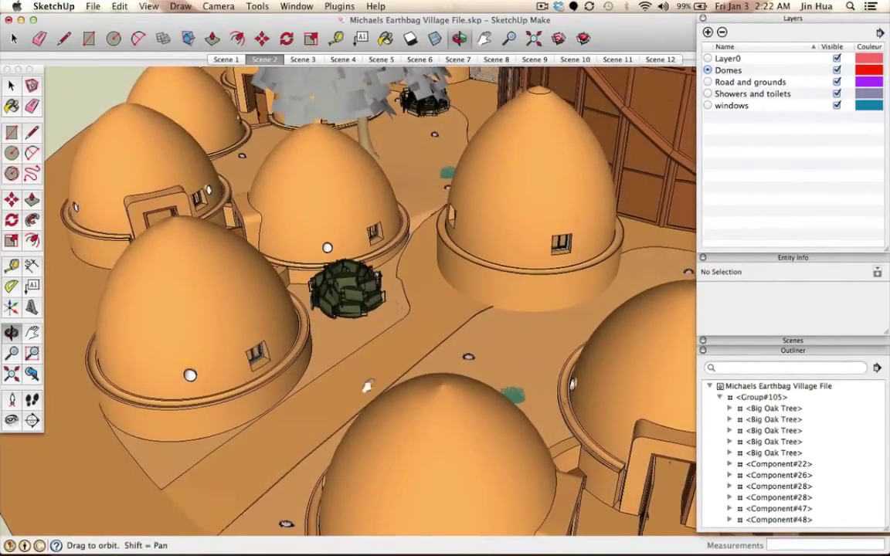
drag(367, 386, 287, 440)
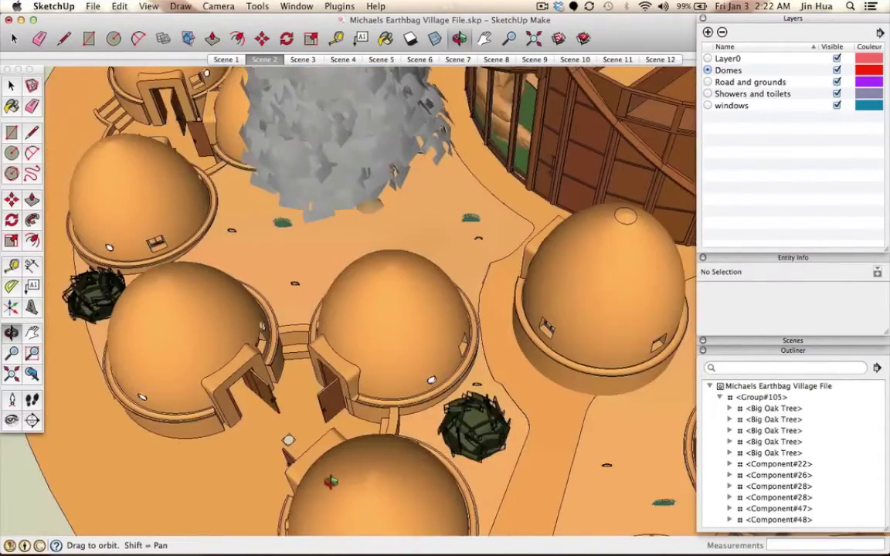
scroll(289, 440, down, 6)
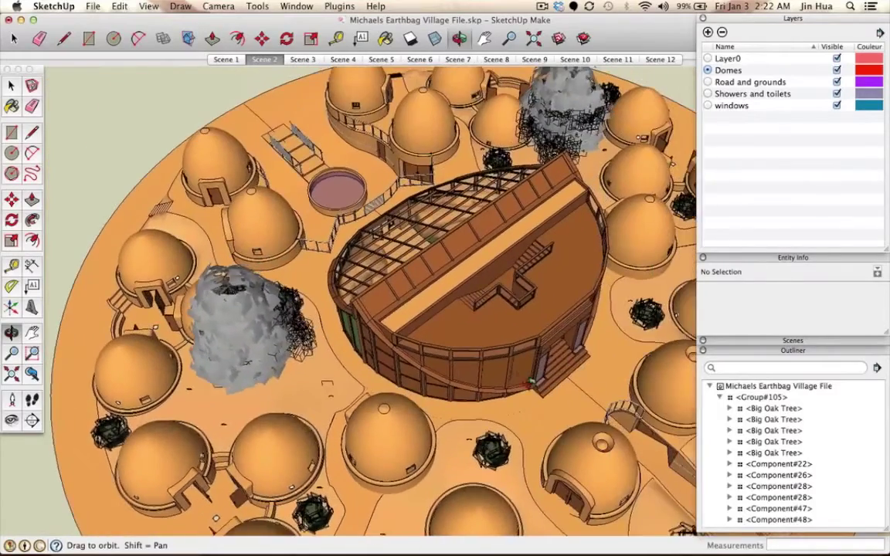
mouse_move(288, 440)
mouse_down()
mouse_move(318, 301)
mouse_move(364, 305)
mouse_move(399, 288)
mouse_move(412, 315)
mouse_move(483, 358)
mouse_move(435, 375)
mouse_move(412, 433)
mouse_move(490, 354)
mouse_move(425, 375)
mouse_move(384, 410)
mouse_up()
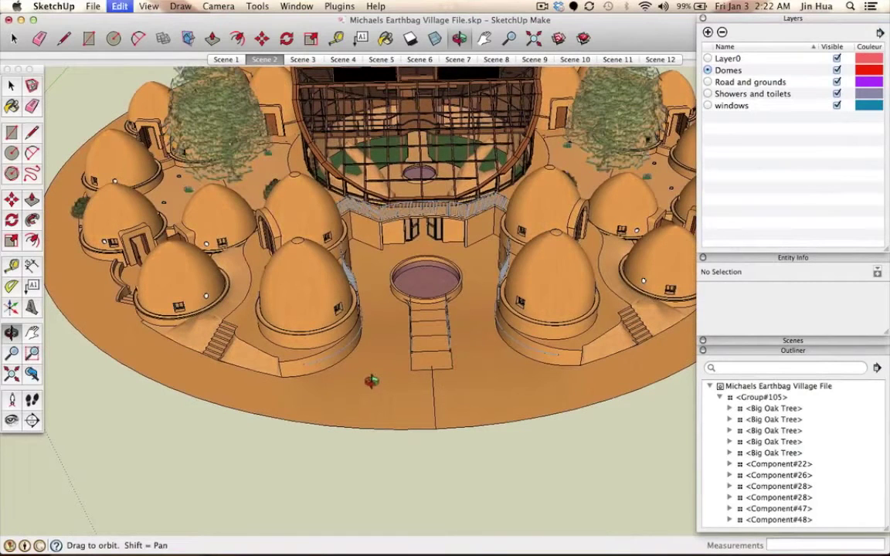
- Paste the chestnut tree onto the ground between the front dome and the stepped path below the round pool
key(super+v)
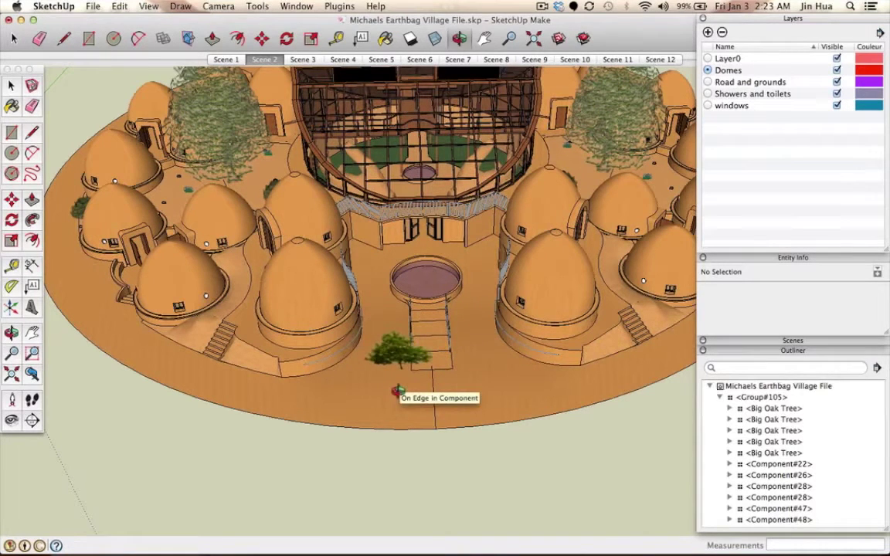
key(Escape)
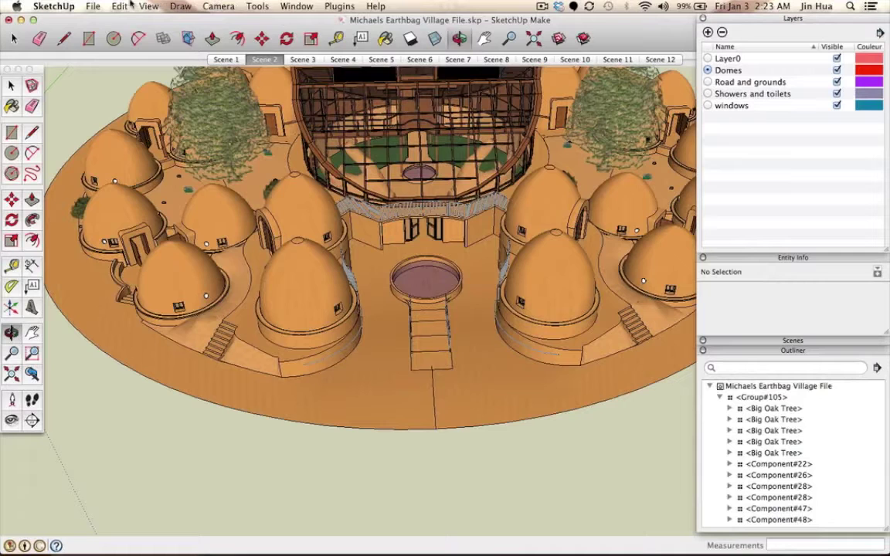
click(119, 6)
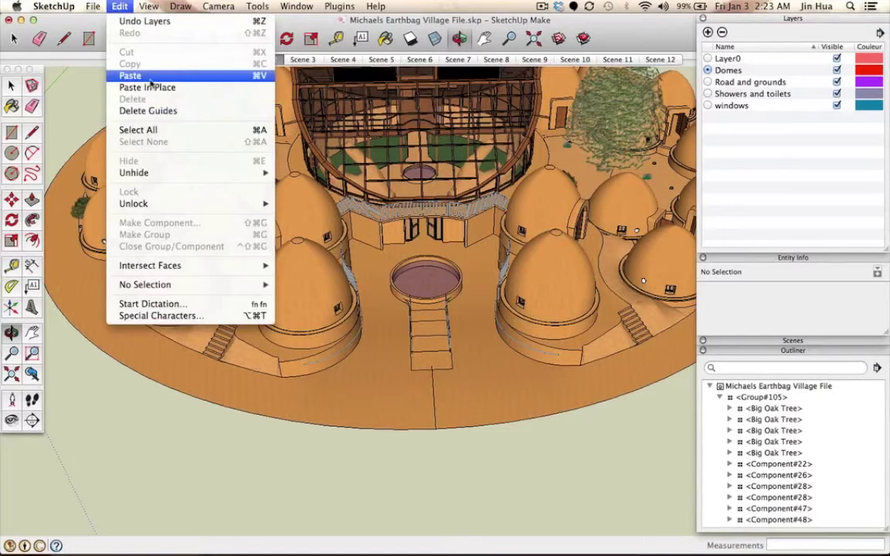
click(147, 76)
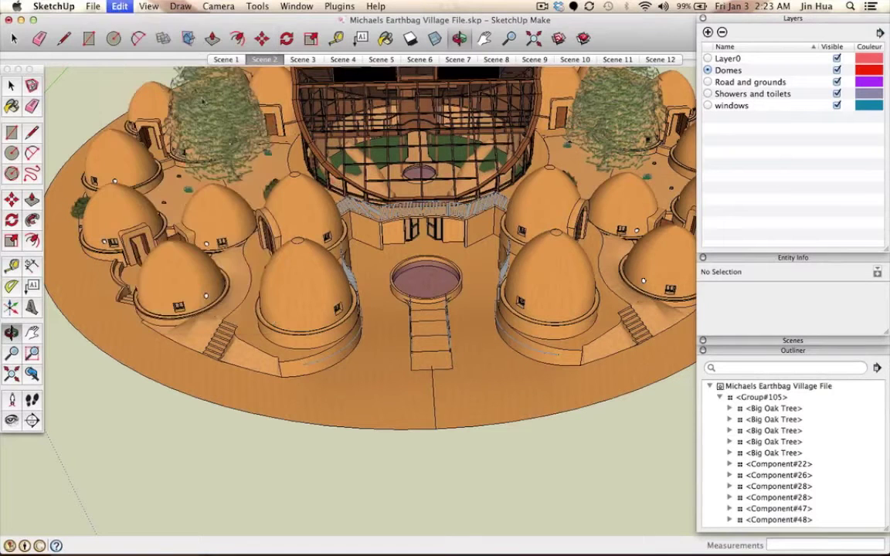
click(380, 382)
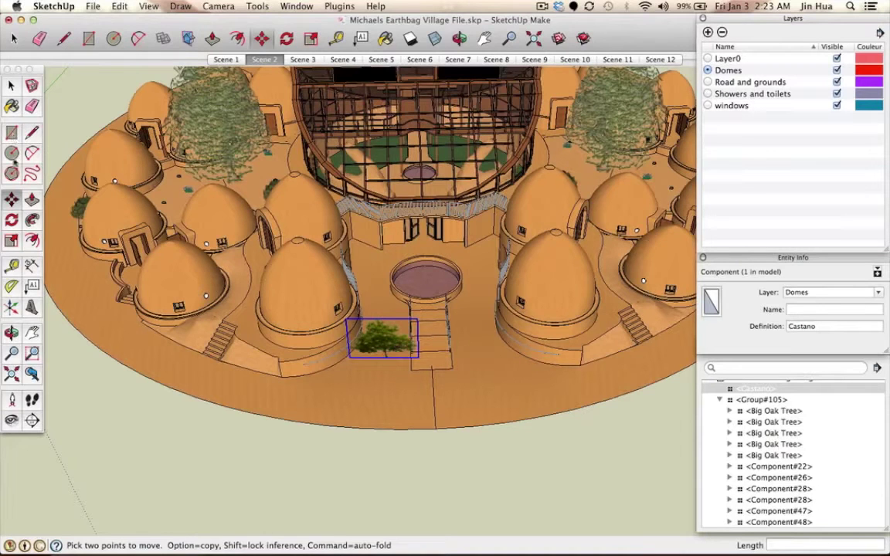
- Select each half of the village in turn, and finally the chestnut tree, to compare which objects belong to one component
click(12, 86)
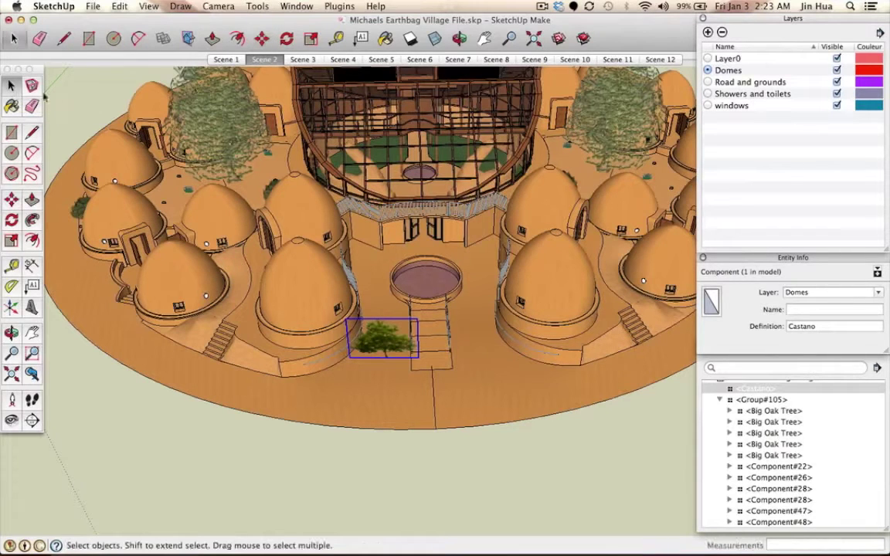
click(288, 292)
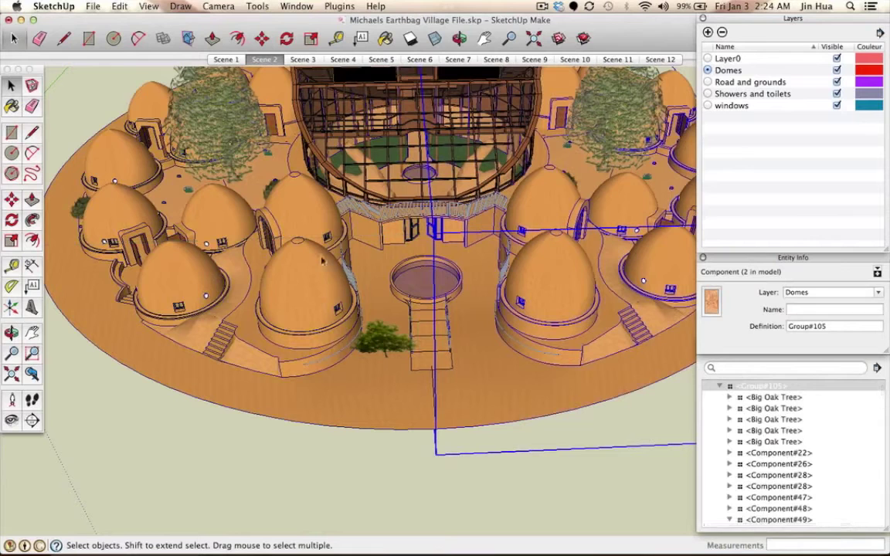
click(295, 283)
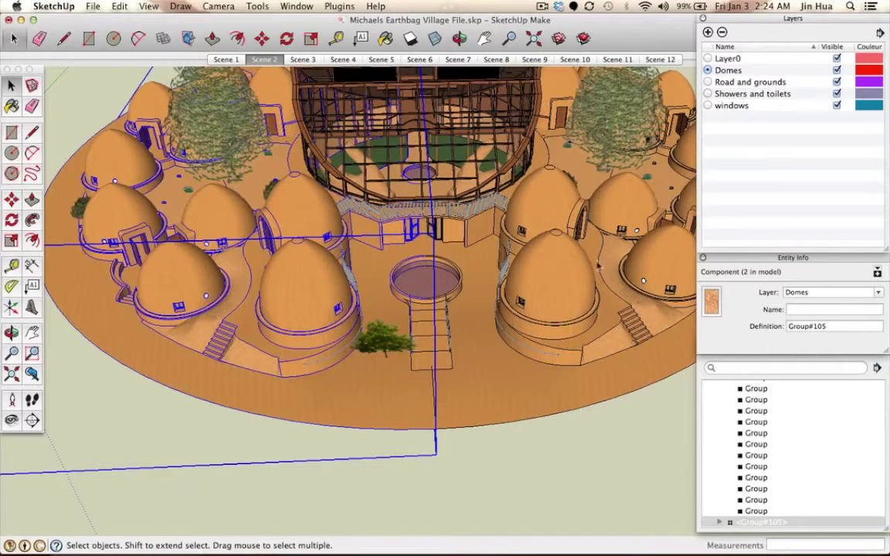
click(546, 222)
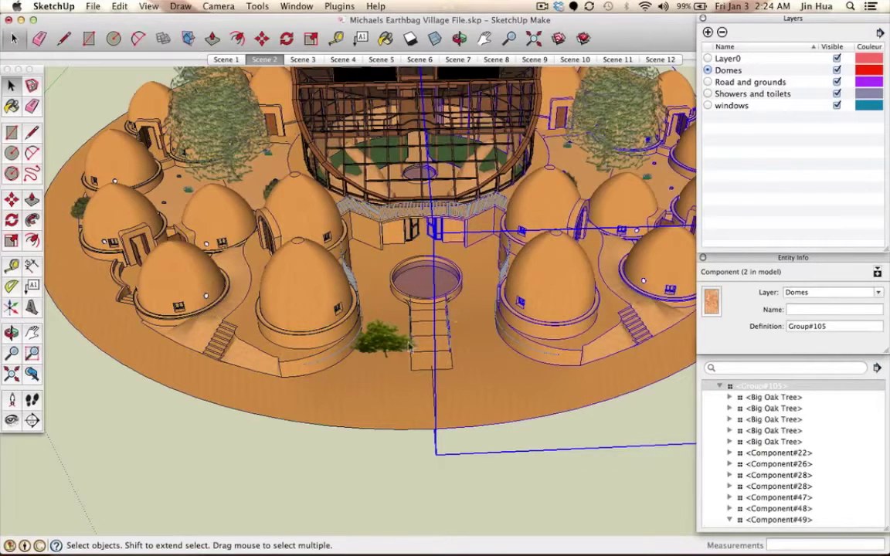
click(372, 324)
click(397, 421)
click(383, 340)
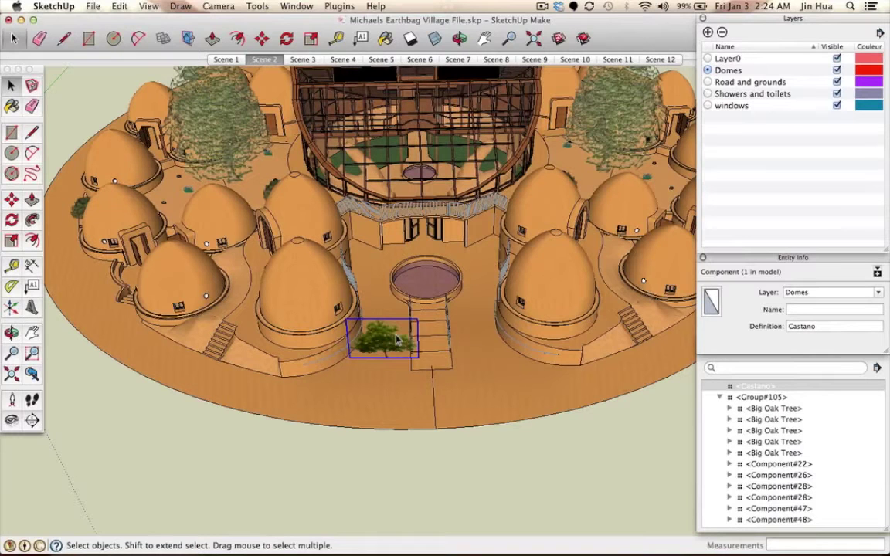
- Examine the selected chestnut tree beside the stepped path at close range
scroll(396, 340, up, 5)
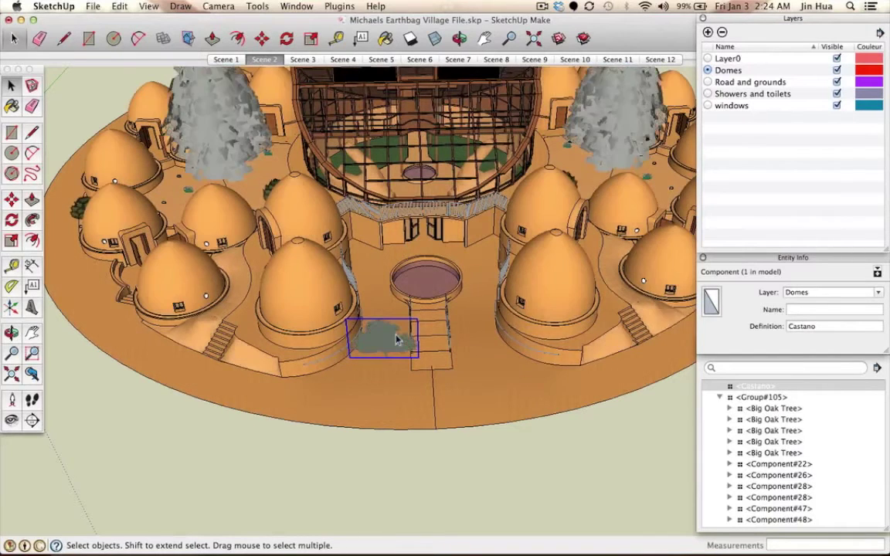
scroll(396, 340, down, 3)
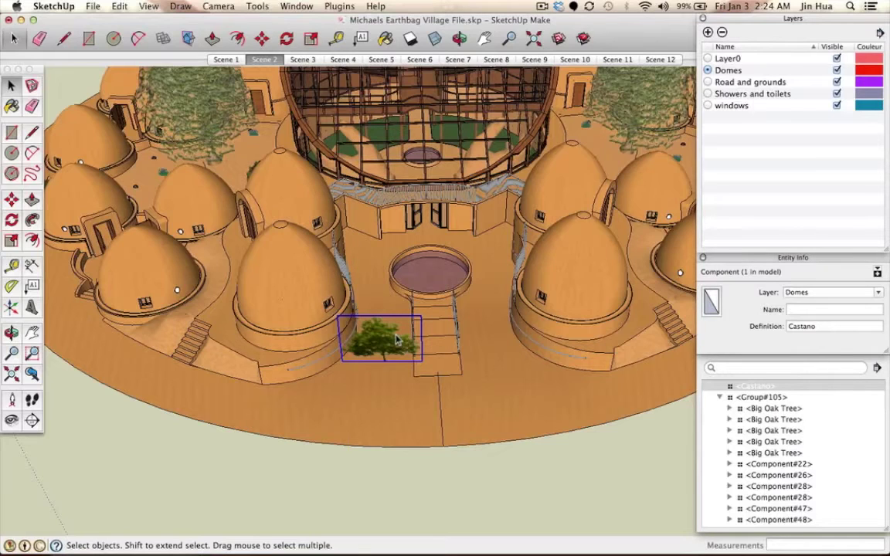
scroll(396, 340, up, 5)
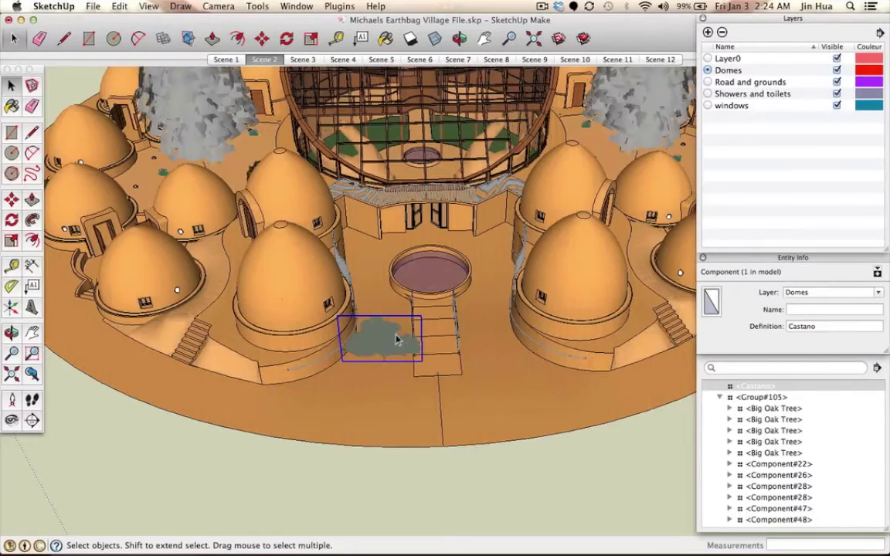
scroll(396, 340, down, 6)
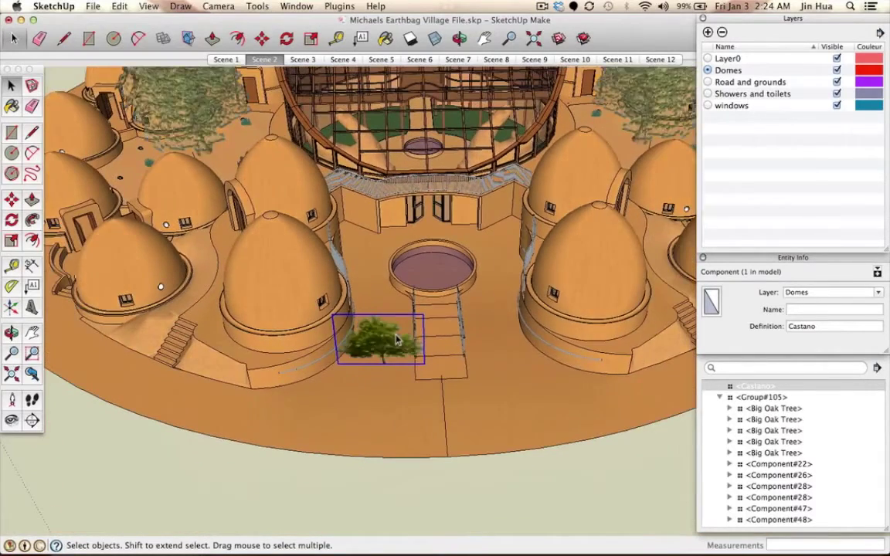
scroll(395, 340, down, 2)
scroll(396, 340, up, 4)
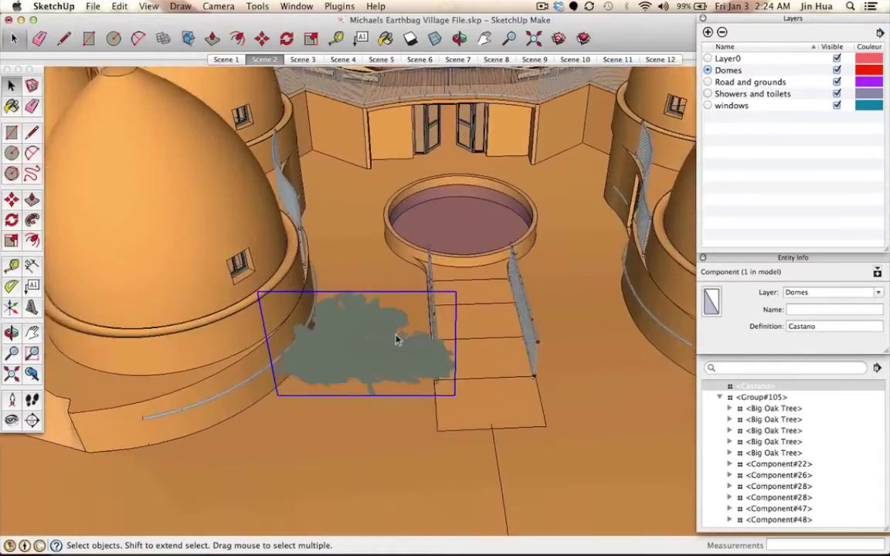
scroll(396, 340, down, 3)
scroll(395, 340, up, 4)
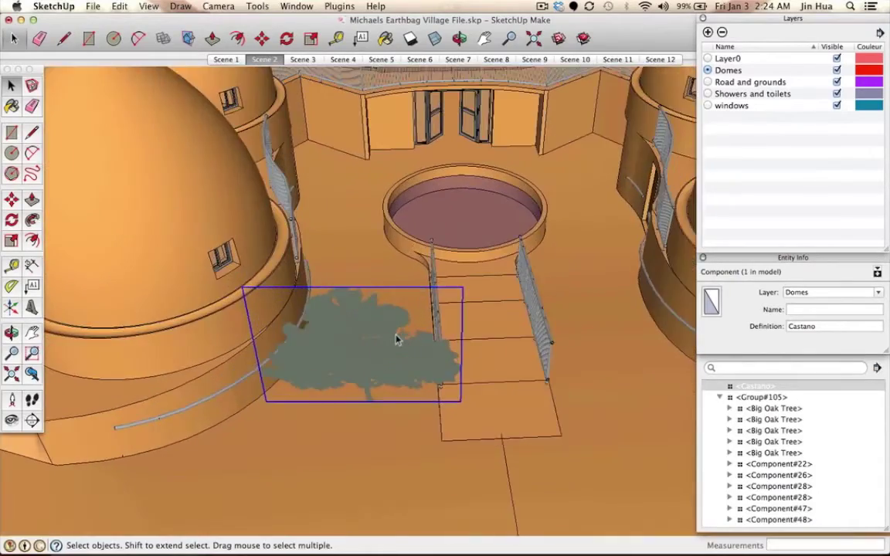
scroll(396, 340, down, 2)
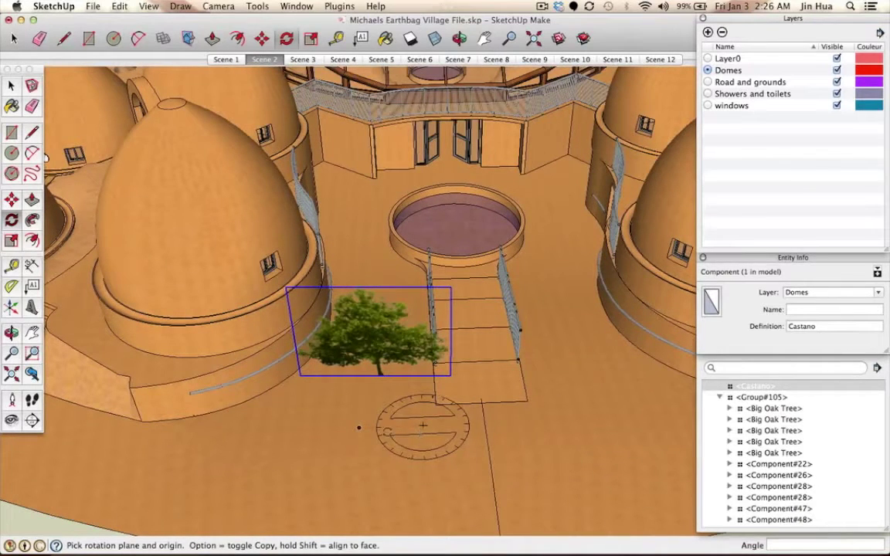
- Examine from several sides and distances how the pasted chestnut tree turns relative to the viewpoint
click(12, 338)
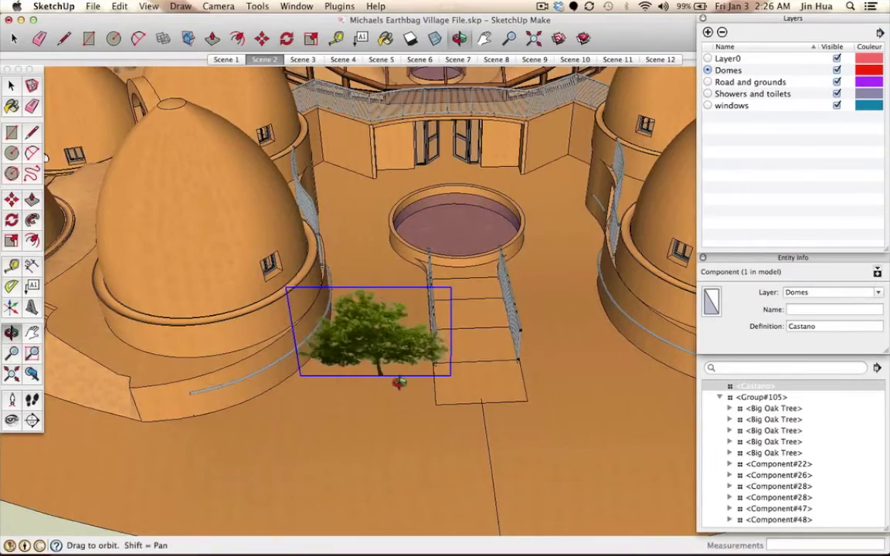
mouse_move(398, 383)
mouse_down()
mouse_move(259, 368)
mouse_move(391, 337)
mouse_move(461, 363)
mouse_move(310, 361)
mouse_move(183, 345)
mouse_move(397, 342)
mouse_move(270, 362)
mouse_move(244, 327)
mouse_up()
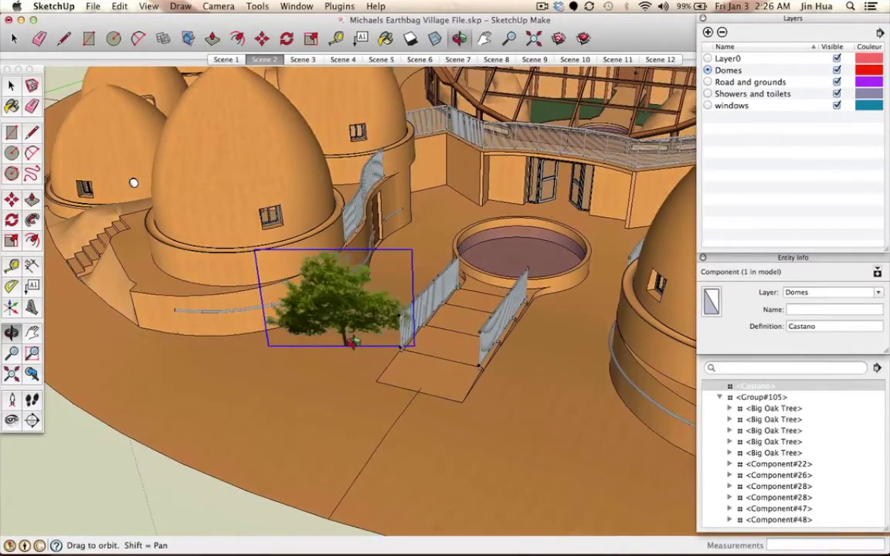
drag(133, 183, 54, 210)
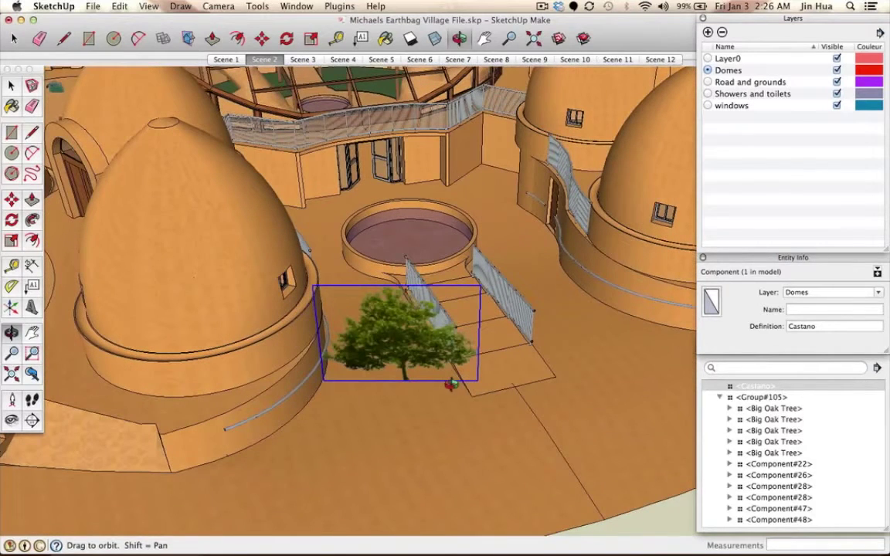
drag(450, 384, 316, 378)
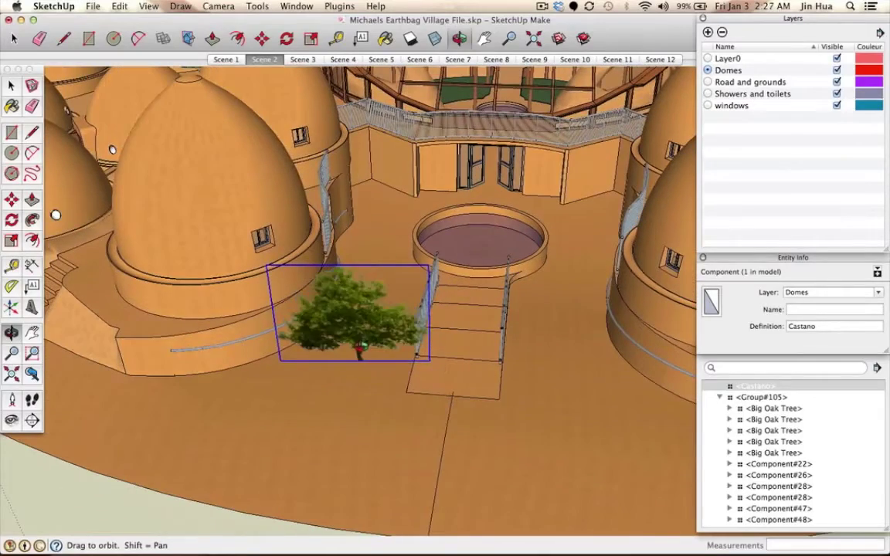
drag(359, 350, 56, 256)
drag(393, 351, 389, 471)
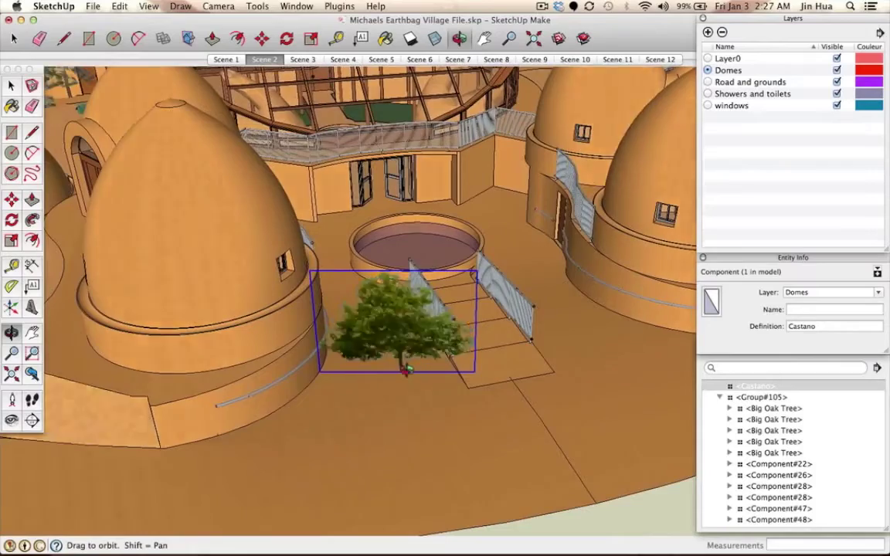
scroll(405, 370, up, 3)
scroll(407, 368, up, 5)
scroll(407, 368, down, 4)
drag(407, 368, 188, 356)
scroll(318, 338, down, 8)
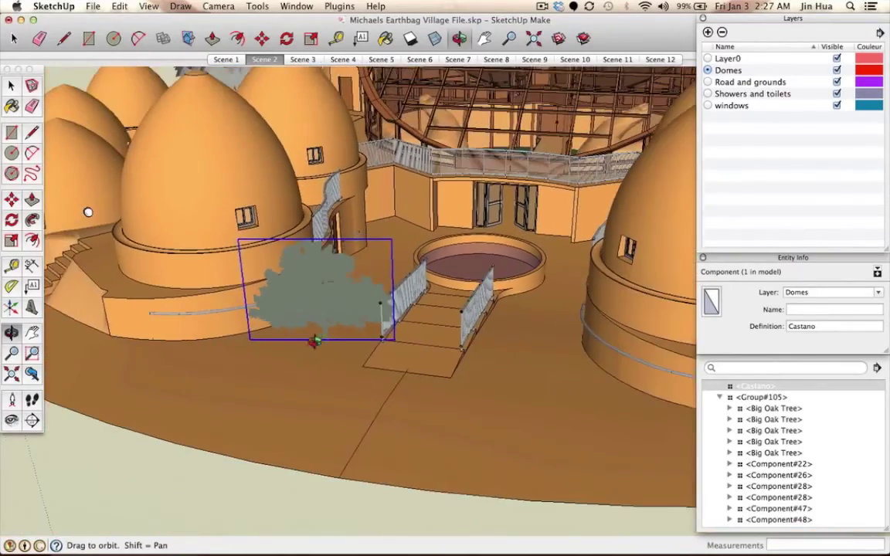
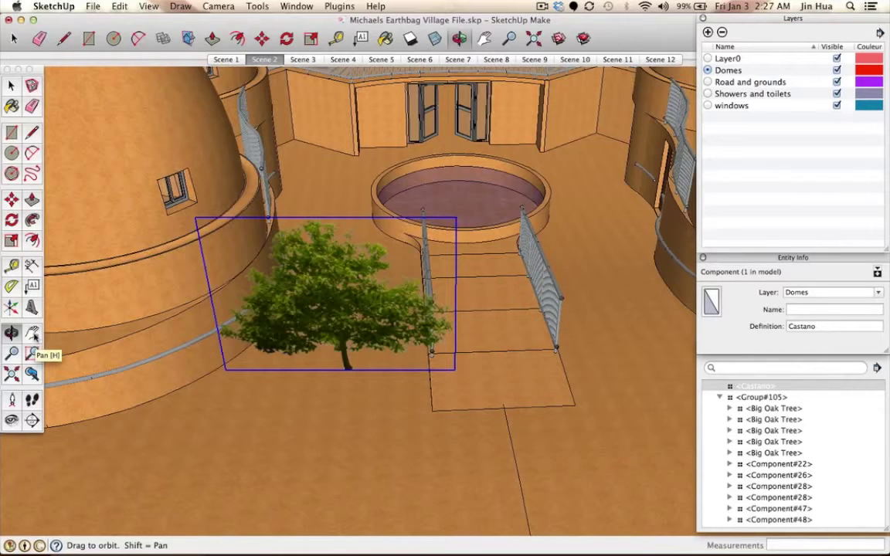
- Shift the view around the chestnut tree with the Pan tool and alternate between the Pan and Orbit tools
click(31, 333)
drag(312, 318, 361, 261)
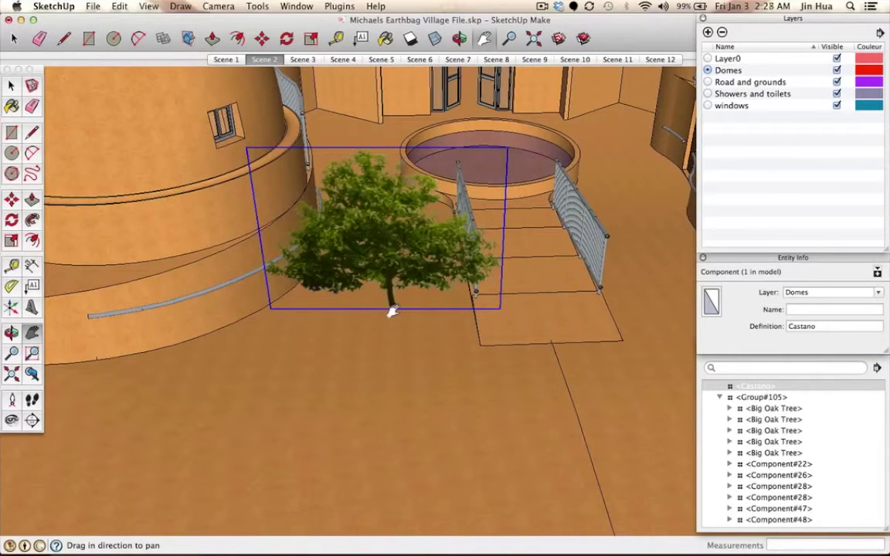
drag(392, 311, 406, 354)
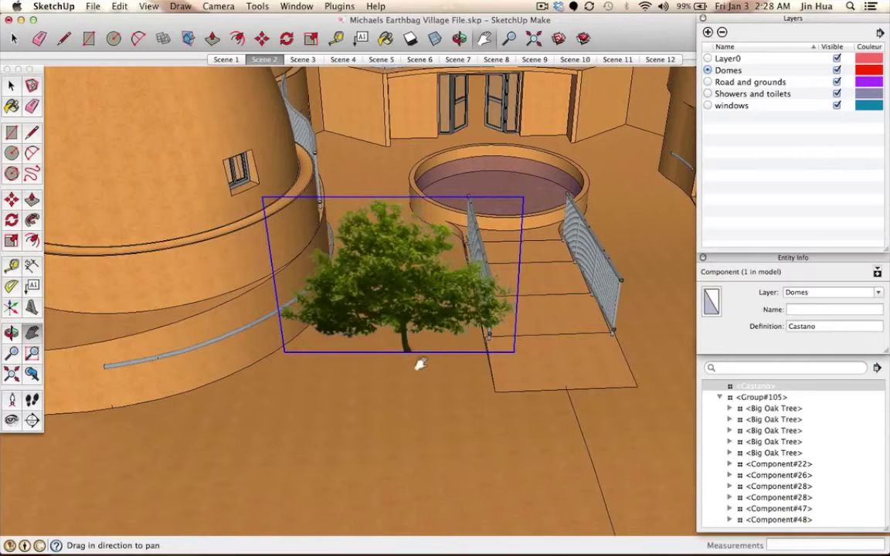
drag(420, 365, 399, 392)
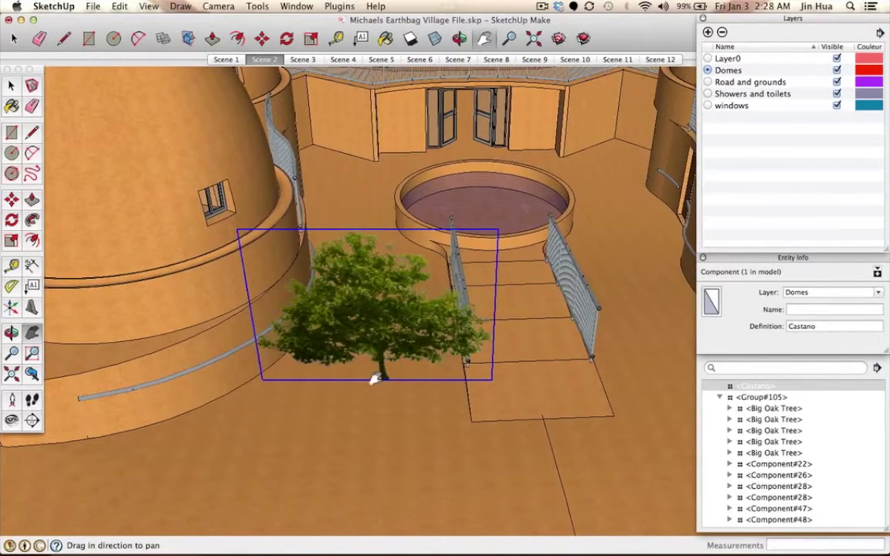
click(11, 333)
key(h)
click(10, 333)
key(shift)
click(12, 334)
click(32, 333)
click(12, 333)
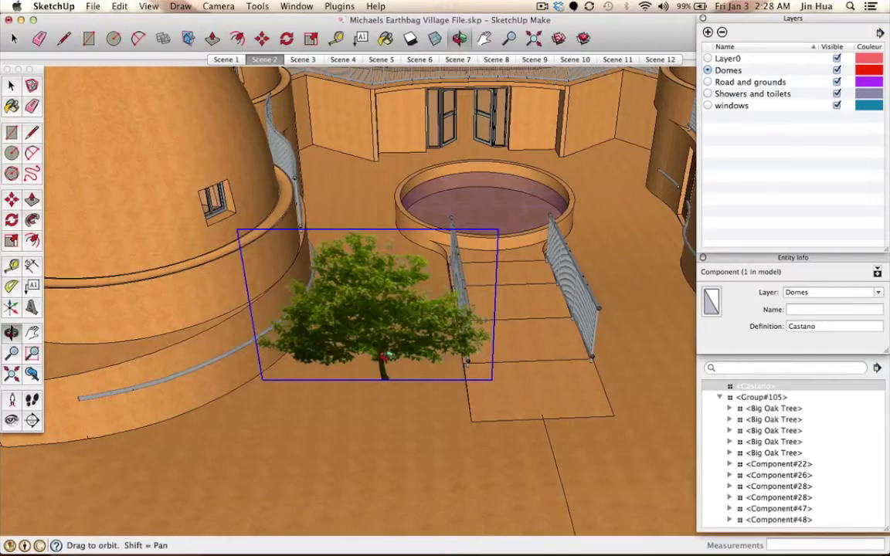
- View the chestnut tree, front dome and stepped path from other angles, both close up and farther away
mouse_move(384, 357)
mouse_down()
mouse_move(448, 356)
mouse_move(426, 371)
mouse_move(342, 372)
mouse_move(378, 358)
mouse_move(361, 380)
mouse_move(343, 376)
mouse_move(350, 389)
mouse_up()
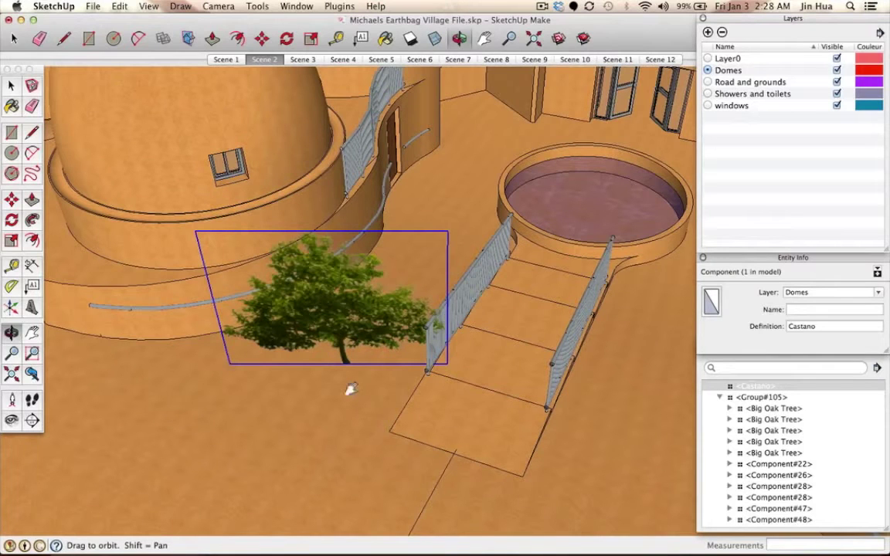
drag(351, 390, 372, 378)
scroll(368, 362, up, 5)
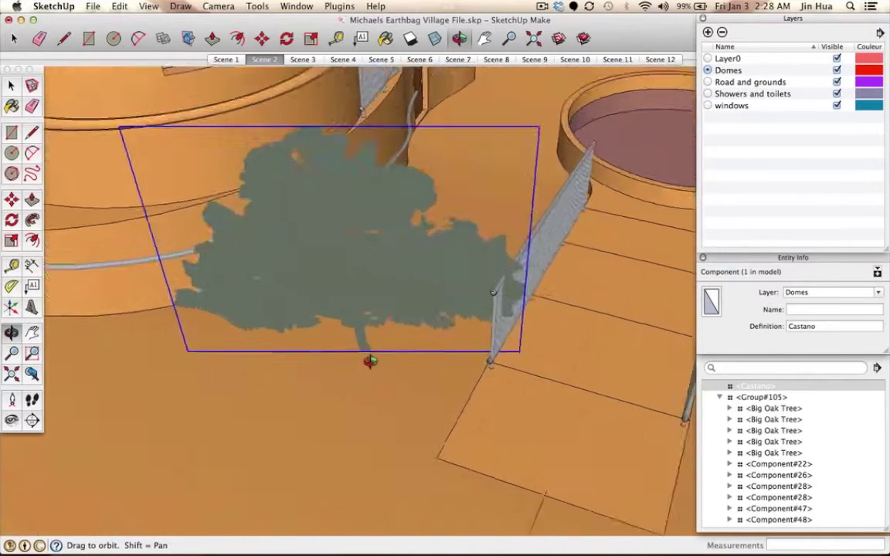
scroll(369, 363, down, 5)
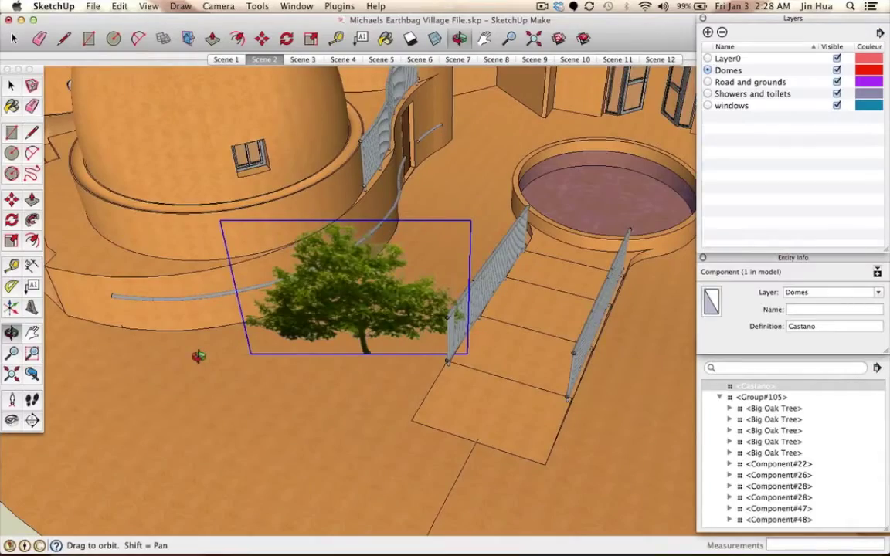
drag(199, 356, 446, 349)
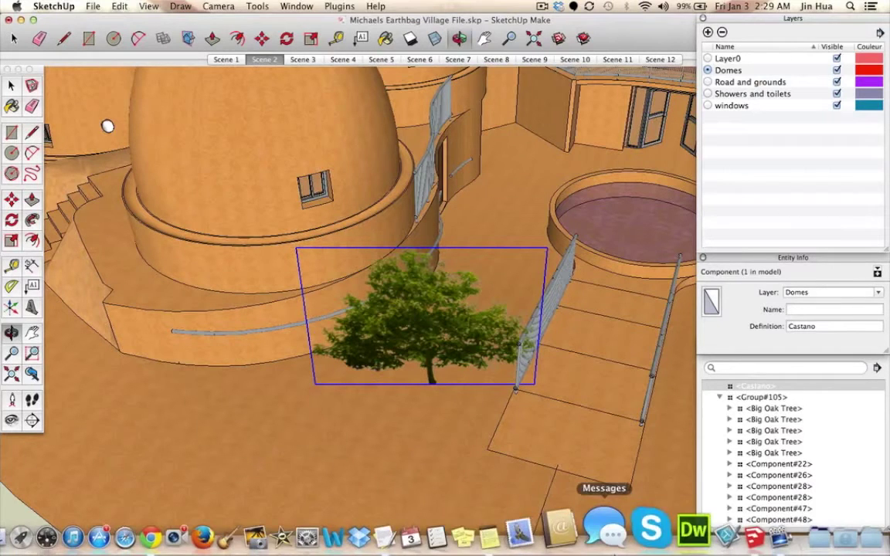
drag(485, 345, 469, 334)
- Switch to System Preferences and open the trackpad settings
mouse_move(778, 541)
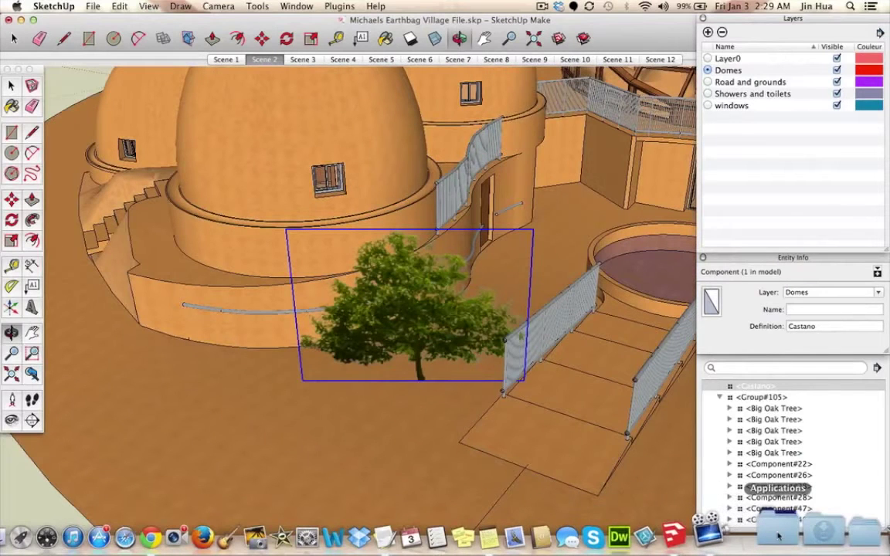
click(340, 521)
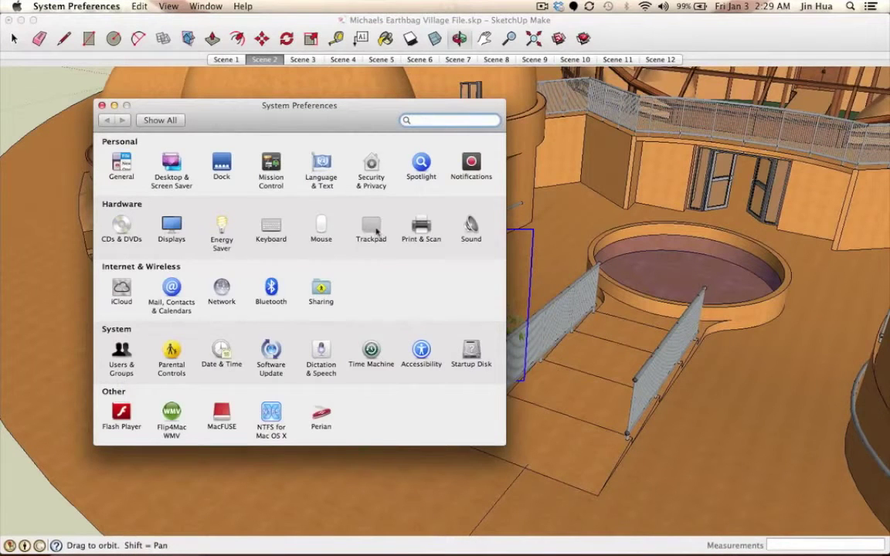
click(375, 230)
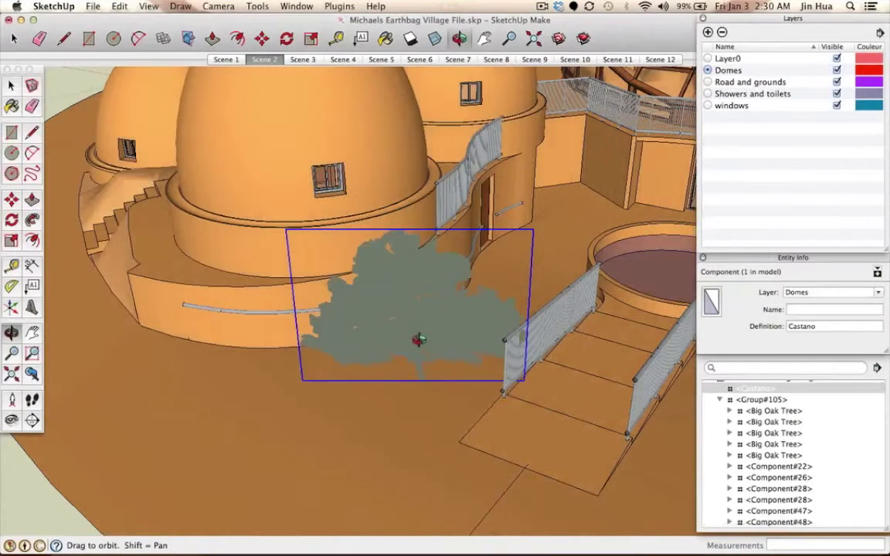
- Return to the village model and inspect the chestnut tree near the round pool at close range and from a distance
drag(451, 336, 534, 384)
scroll(435, 336, up, 3)
scroll(434, 338, down, 2)
scroll(532, 382, up, 3)
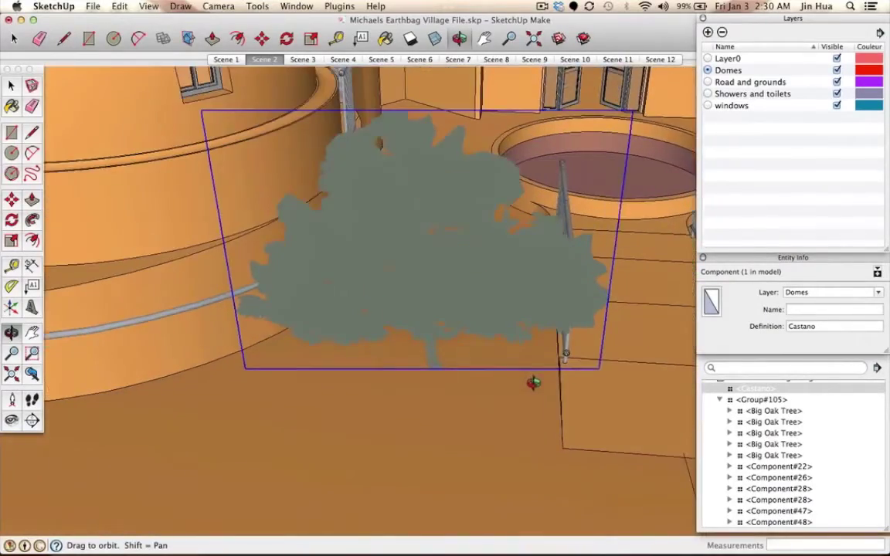
scroll(433, 287, down, 3)
drag(434, 283, 237, 299)
drag(453, 271, 384, 348)
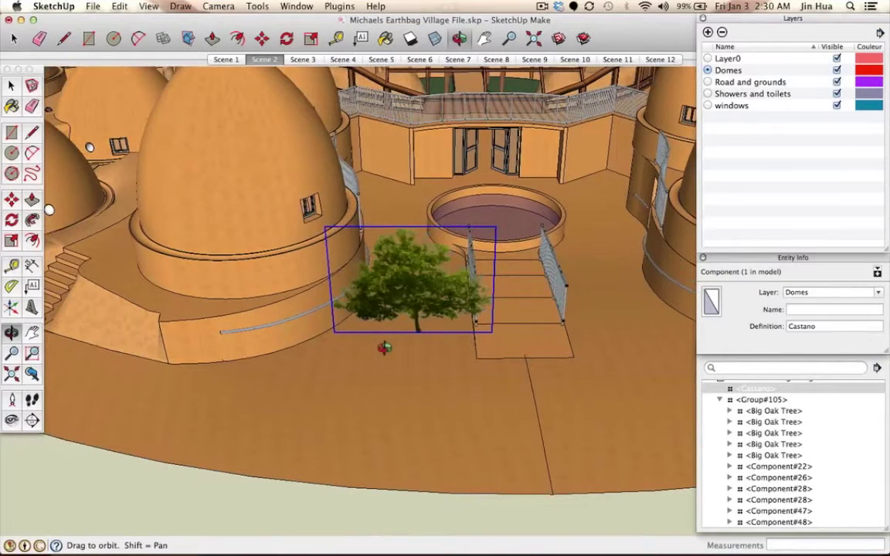
key(space)
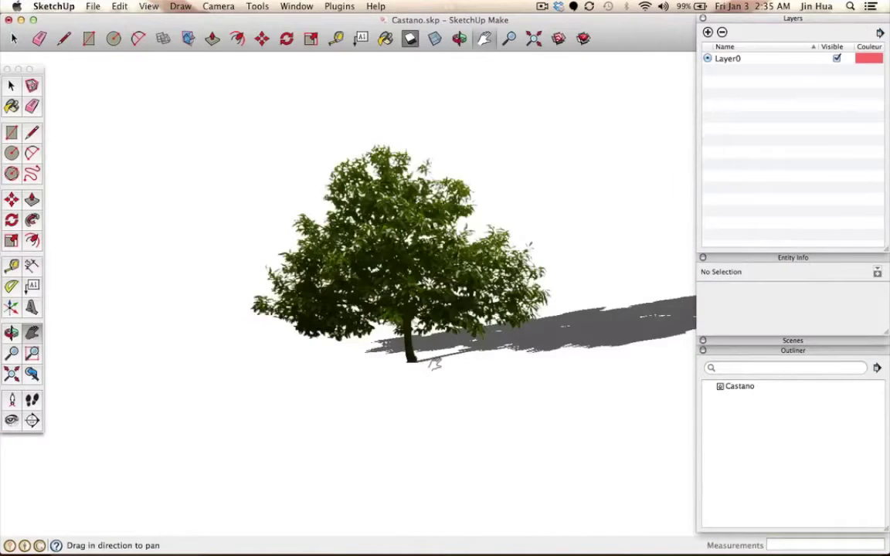
- Turn the two loose tree entities in Castano.skp into one component with Always face camera off, and check it from another angle
drag(434, 365, 445, 376)
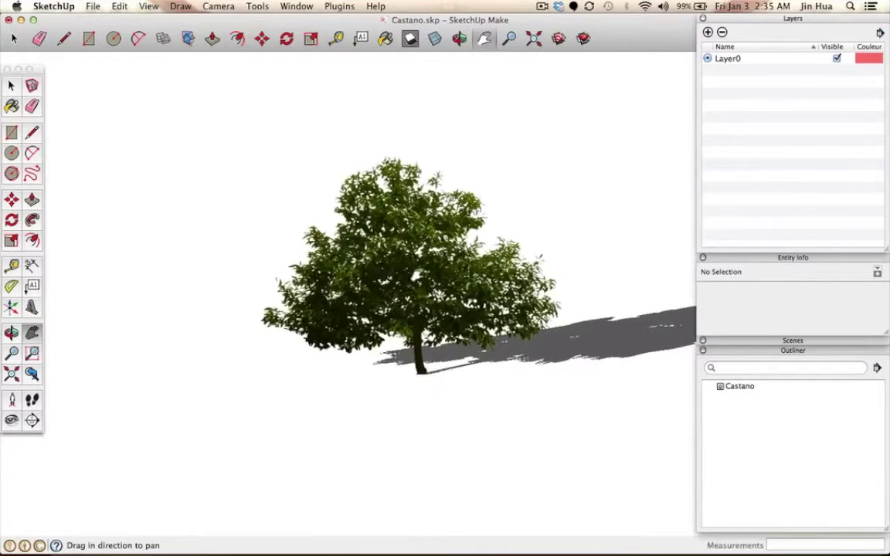
key(space)
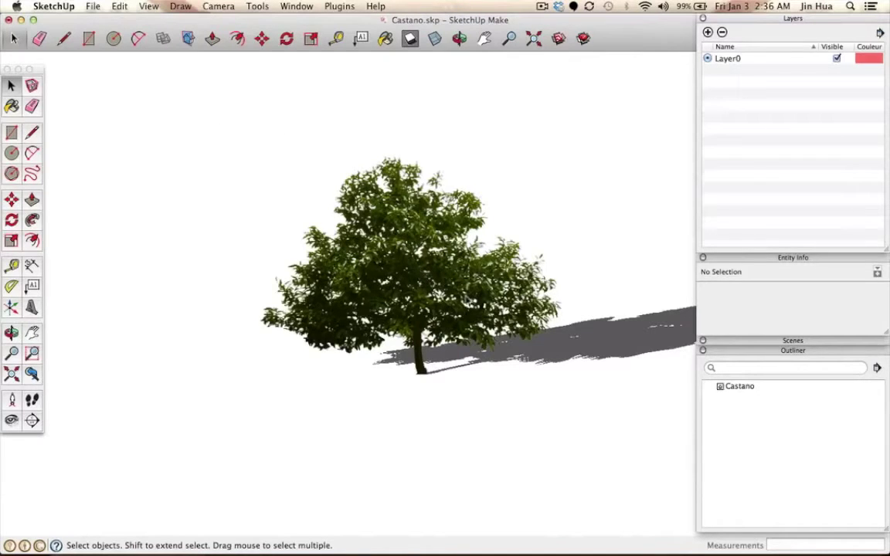
drag(202, 105, 627, 444)
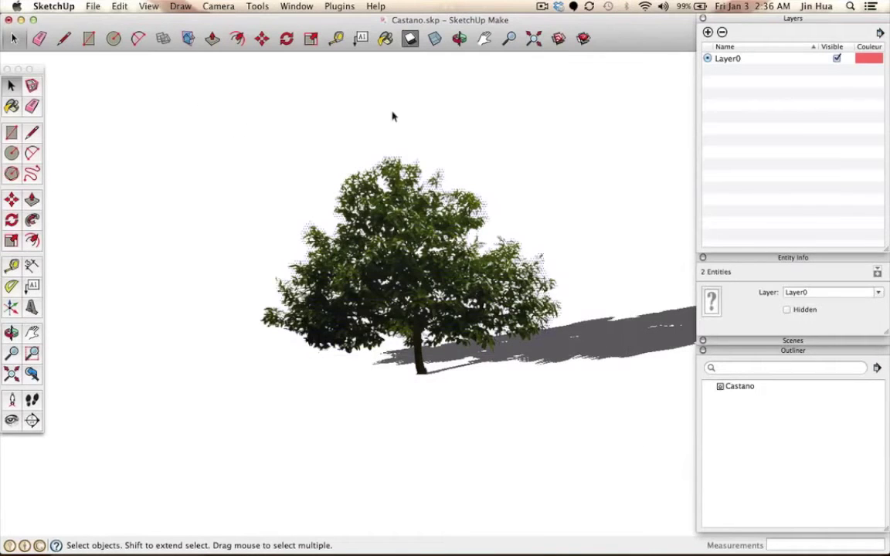
click(92, 5)
mouse_move(110, 6)
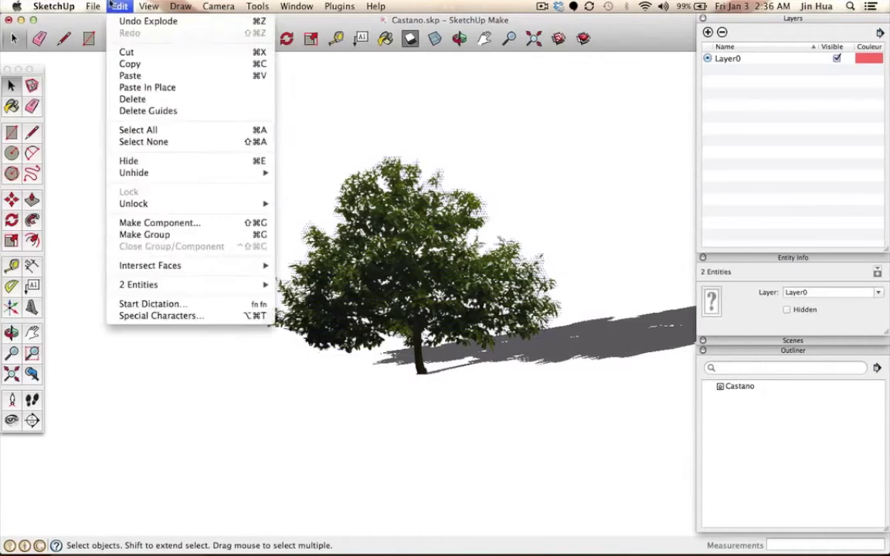
click(188, 224)
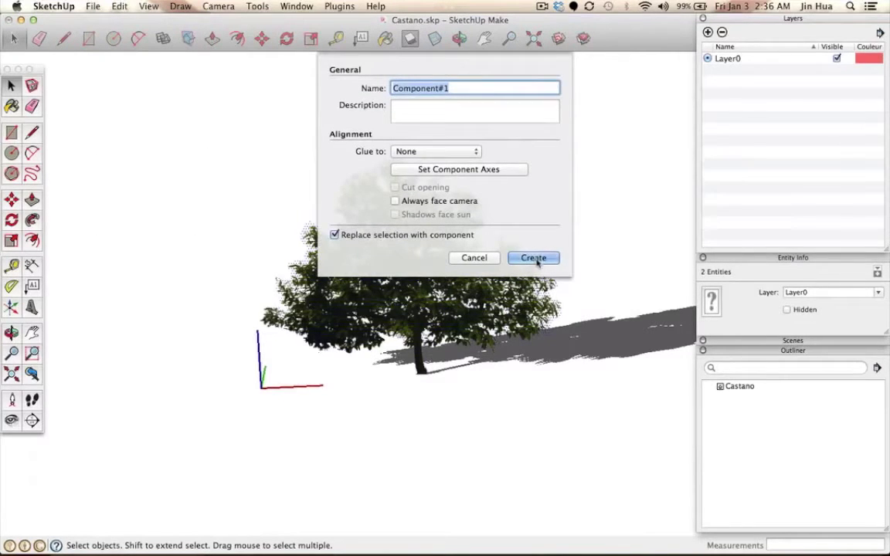
click(534, 258)
middle_drag(231, 271, 223, 269)
middle_drag(505, 300, 411, 317)
drag(407, 318, 376, 261)
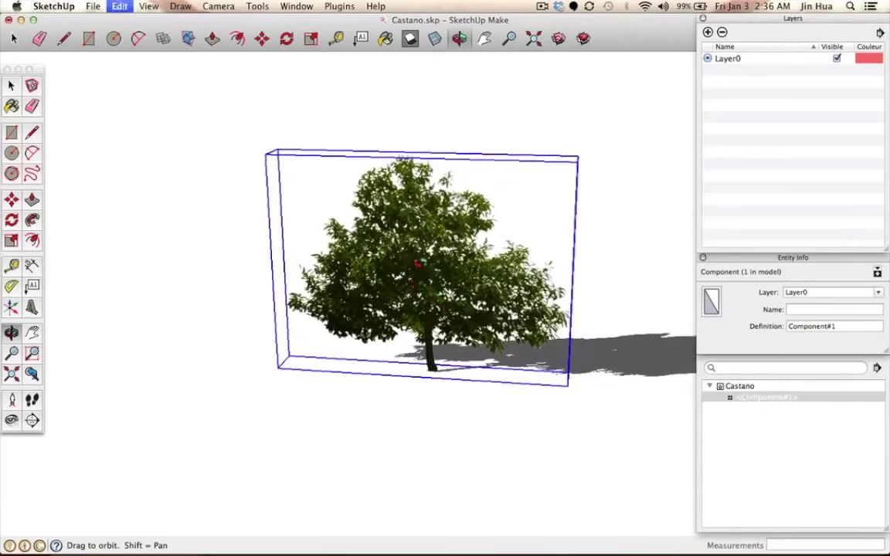
- Copy the new tree component into the earthbag village model, placing it across the stepped path from the first chestnut tree
key(ctrl+Up)
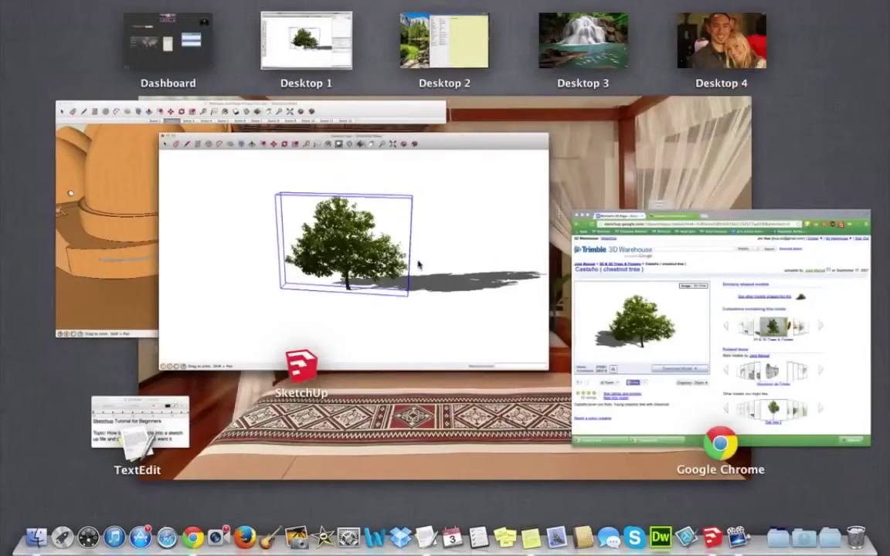
click(150, 181)
drag(401, 363, 488, 354)
key(super+c)
key(super+v)
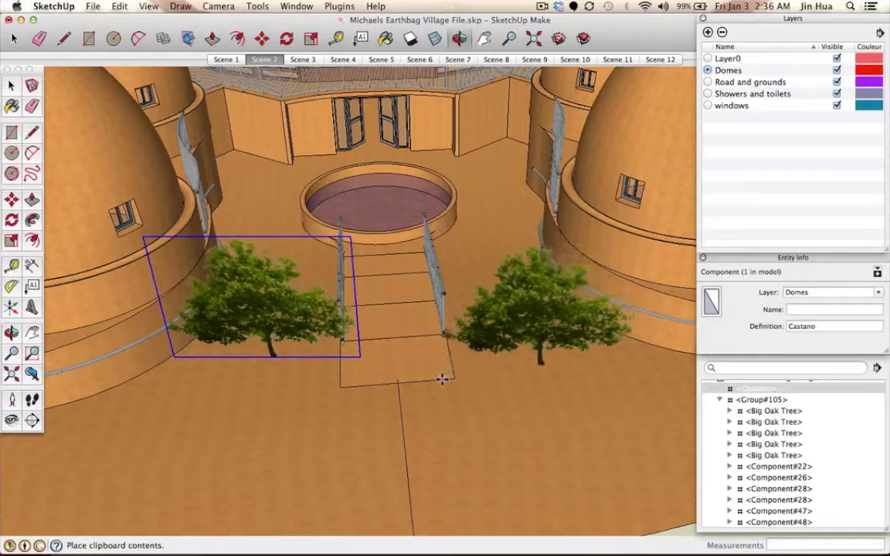
click(439, 377)
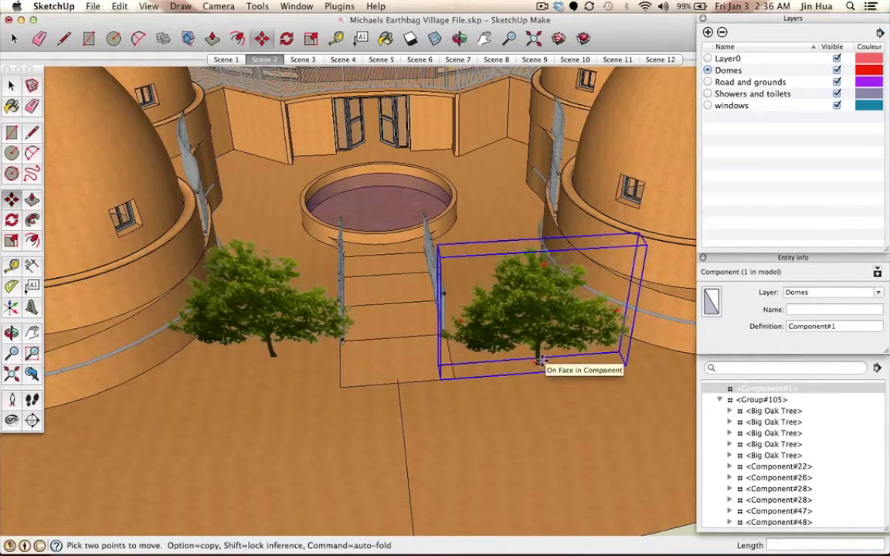
- Rotate the new tree component by about 64 degrees around the base of its trunk
scroll(541, 360, up, 5)
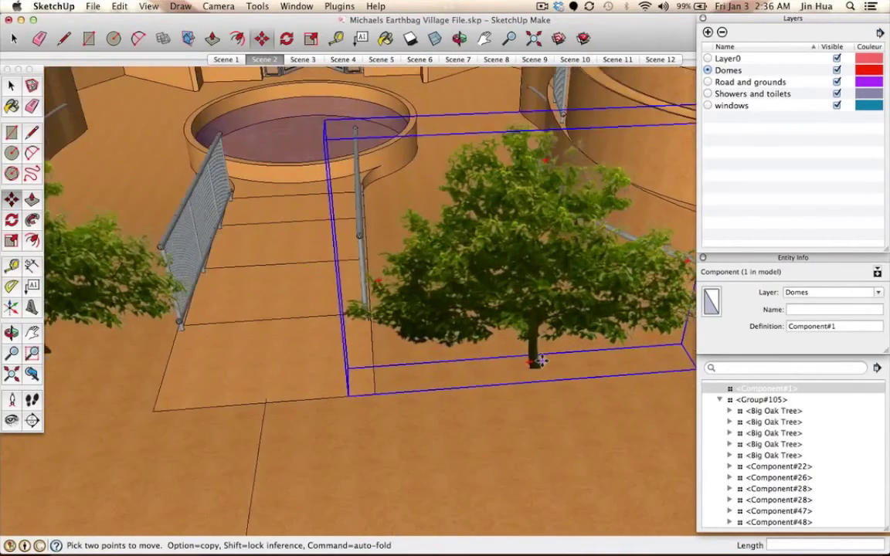
scroll(541, 361, down, 5)
scroll(541, 361, up, 2)
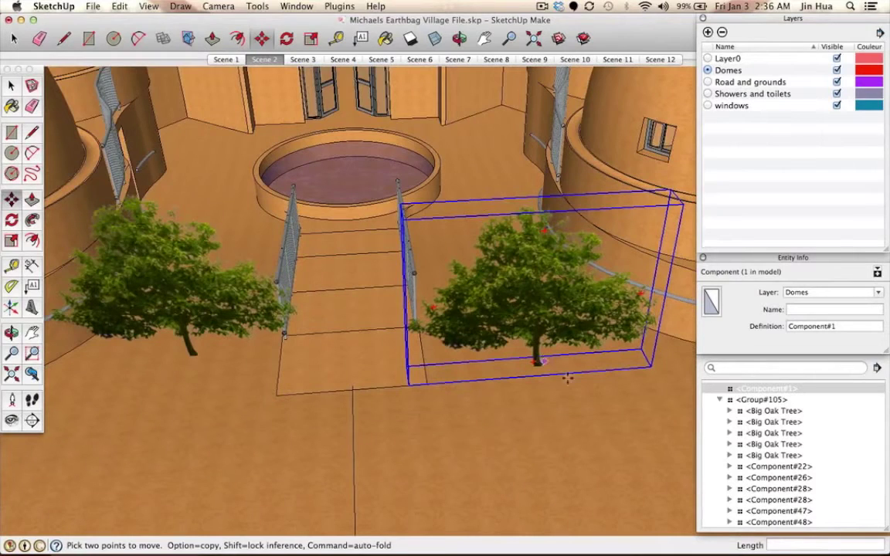
key(q)
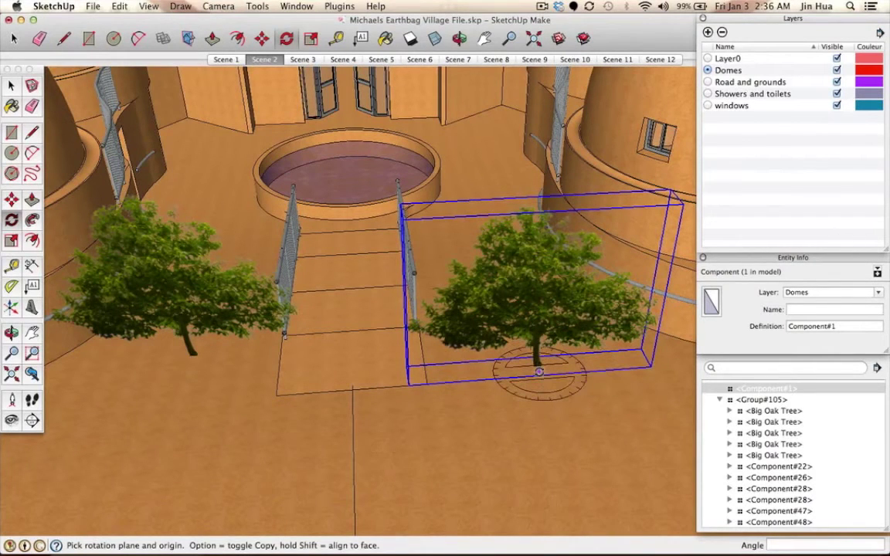
click(539, 371)
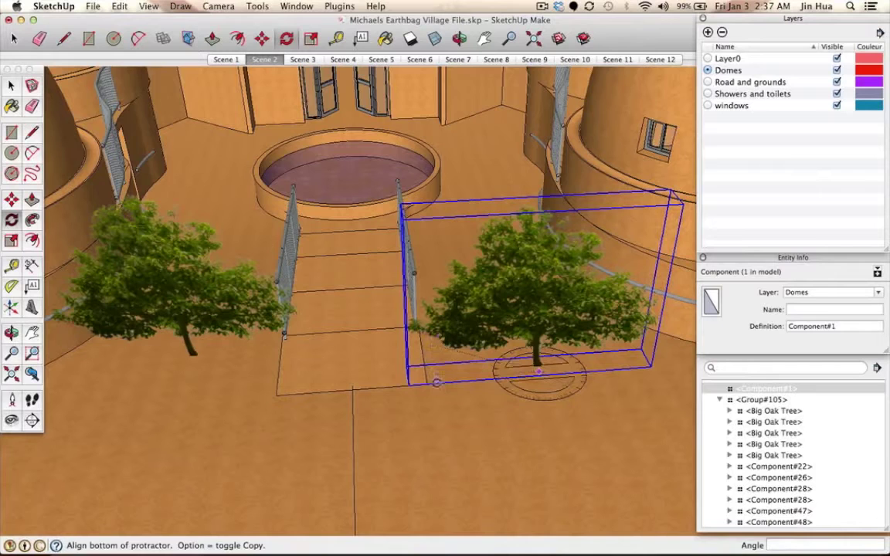
click(438, 378)
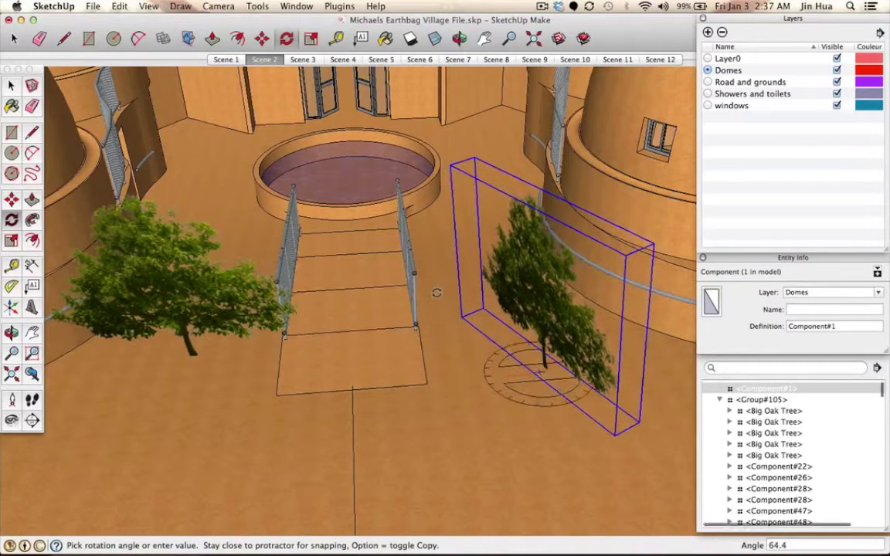
click(437, 293)
middle_drag(576, 446, 527, 378)
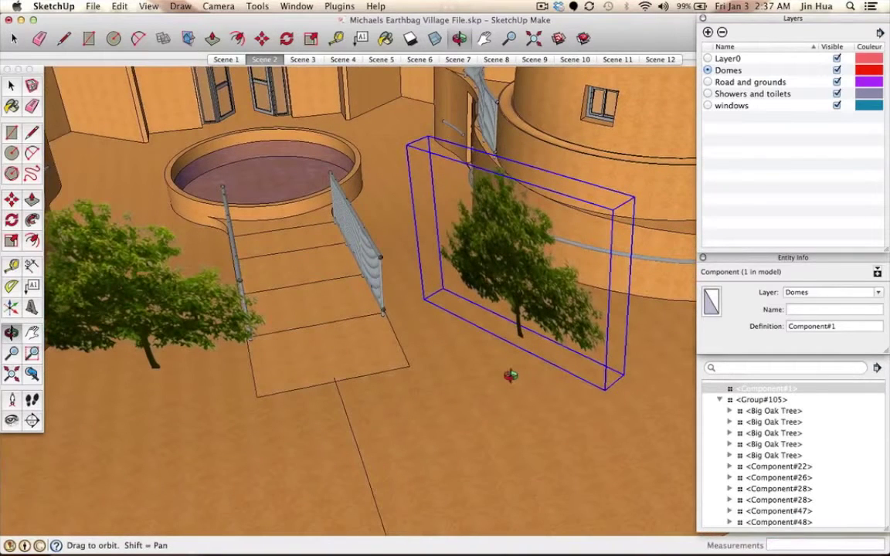
key(q)
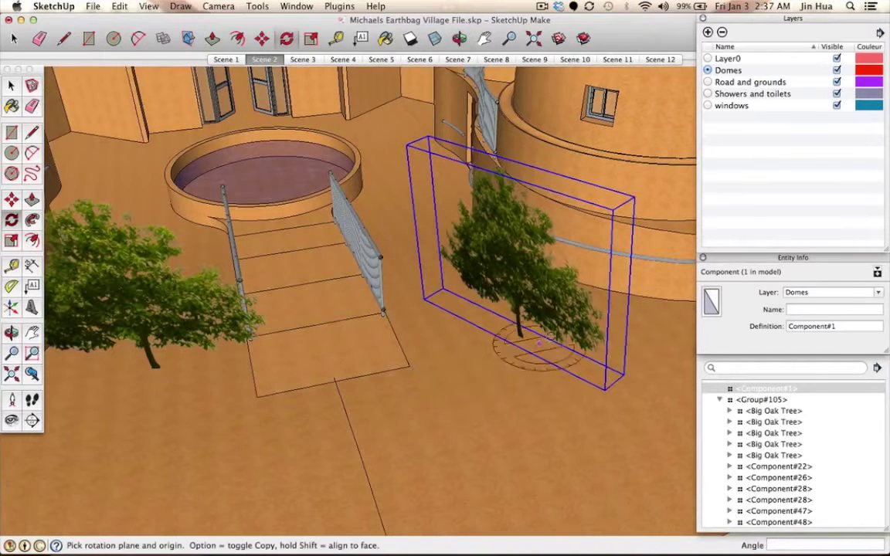
key(space)
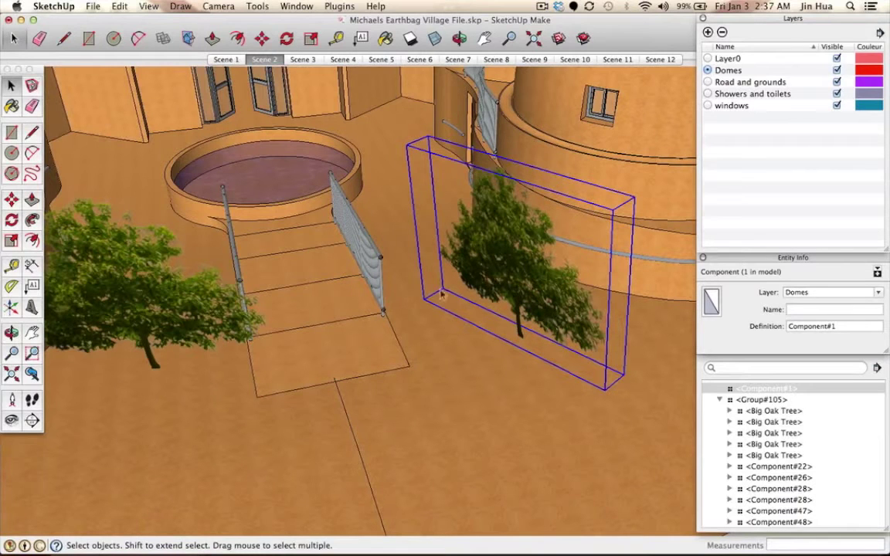
key(q)
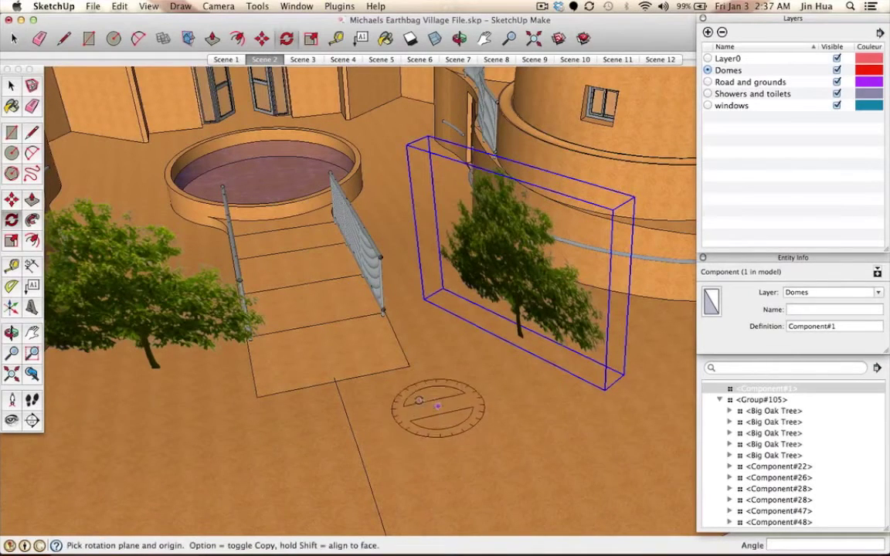
click(417, 401)
click(533, 486)
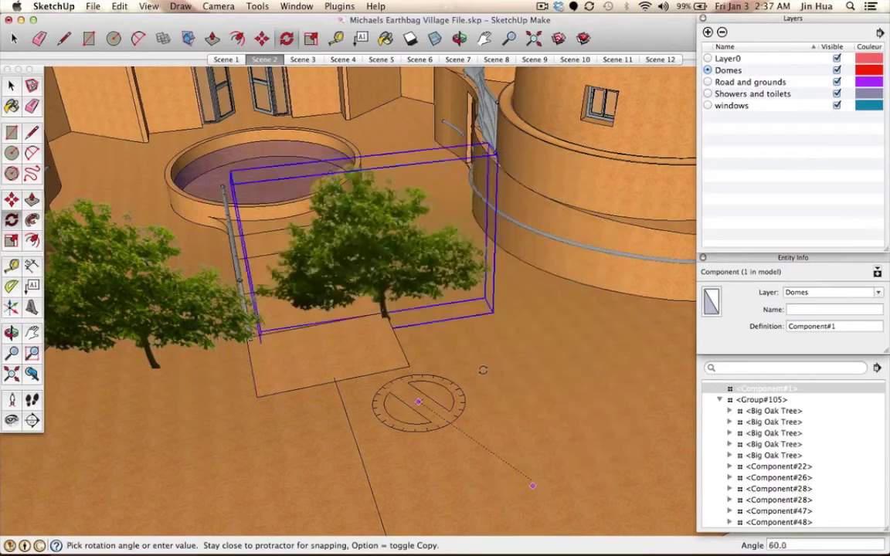
click(522, 402)
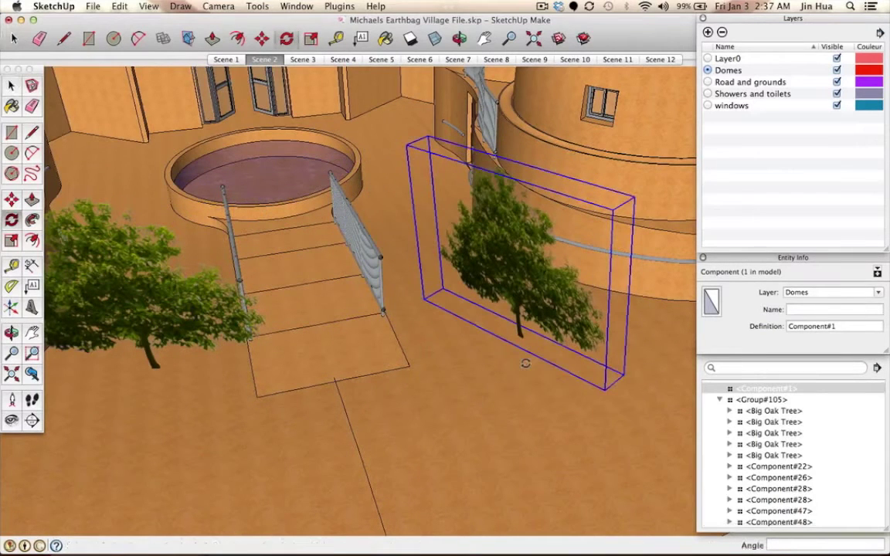
click(530, 352)
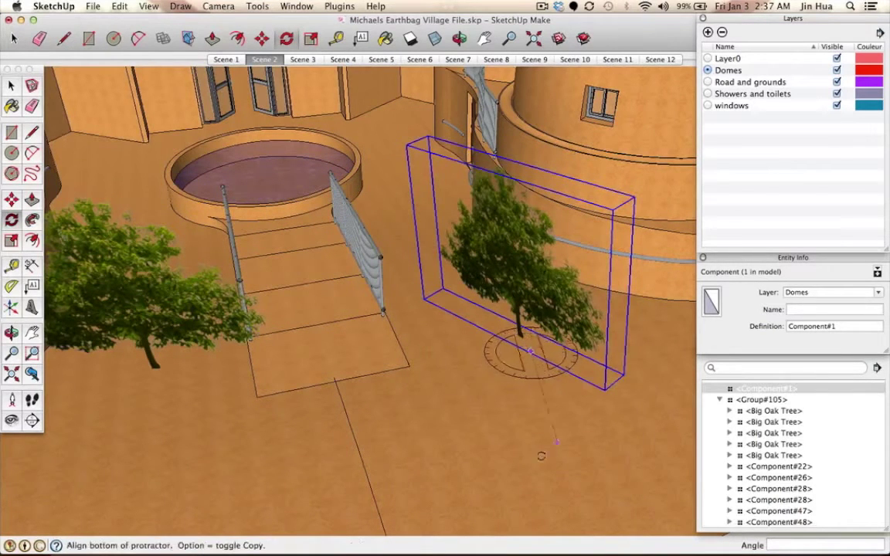
click(535, 467)
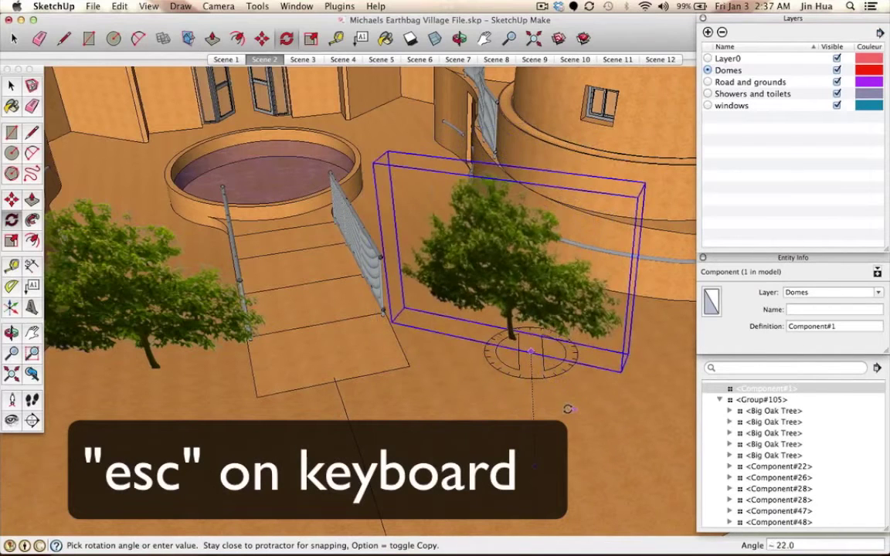
key(Escape)
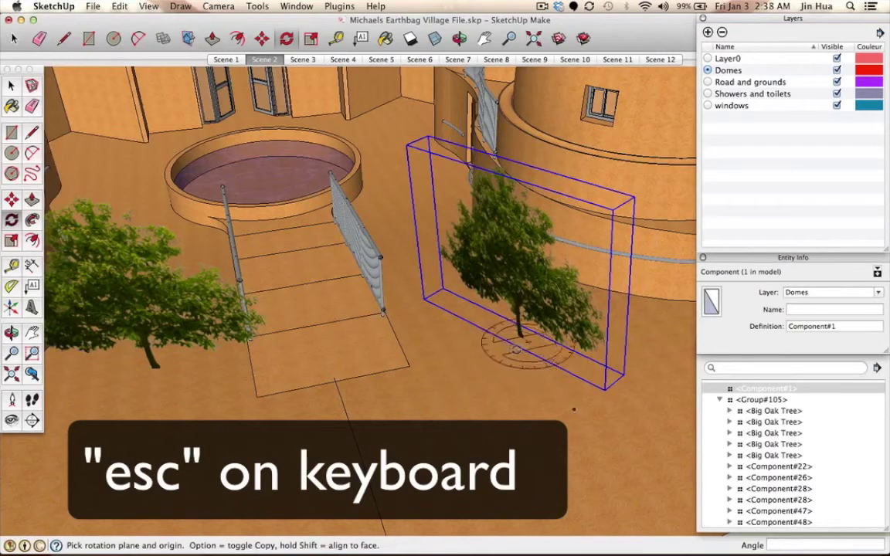
- Rotate the tree component 90 degrees around its trunk base and undo that rotation
click(518, 346)
click(580, 377)
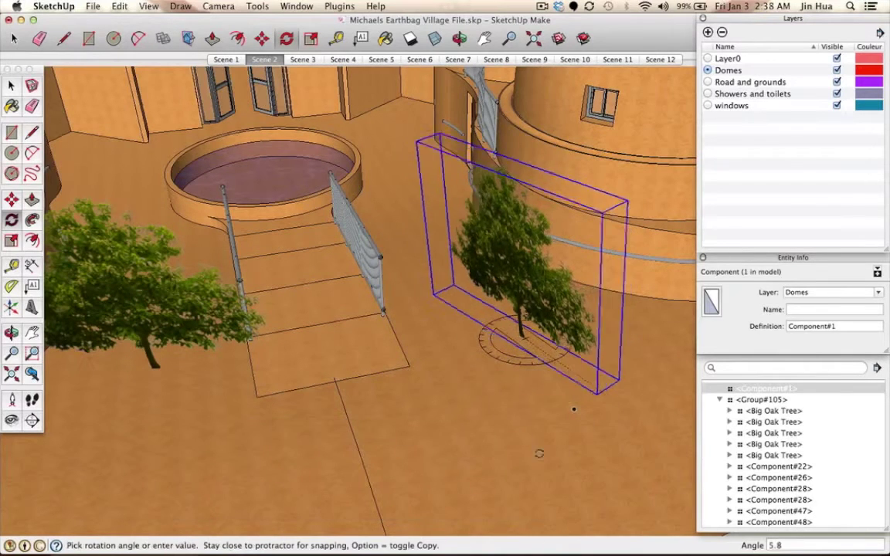
click(332, 368)
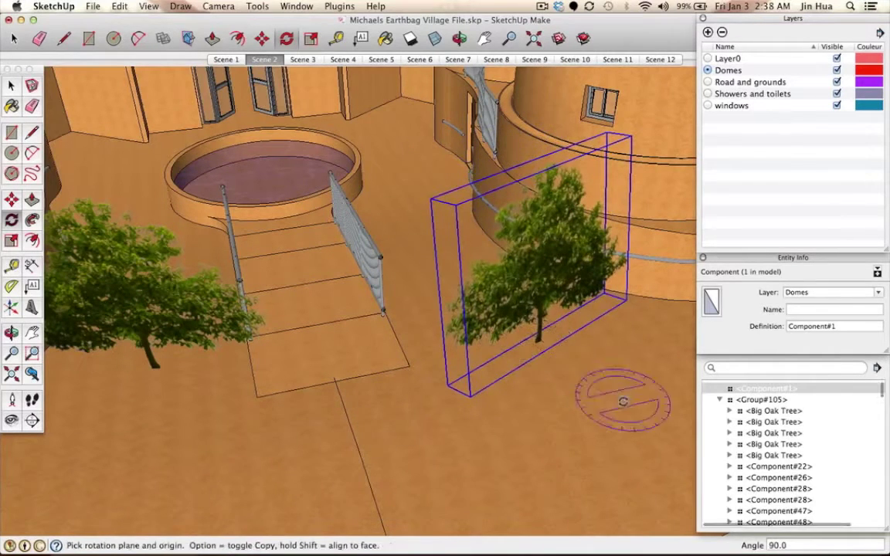
click(116, 6)
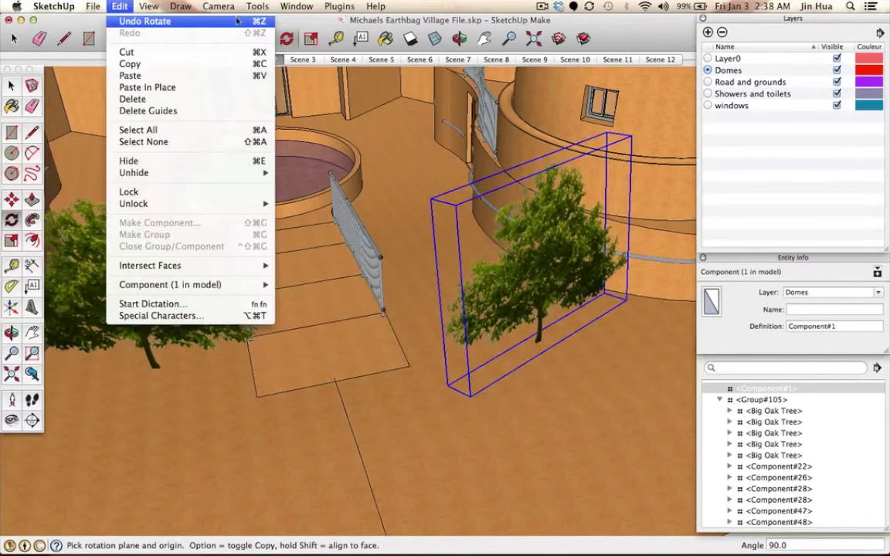
click(165, 26)
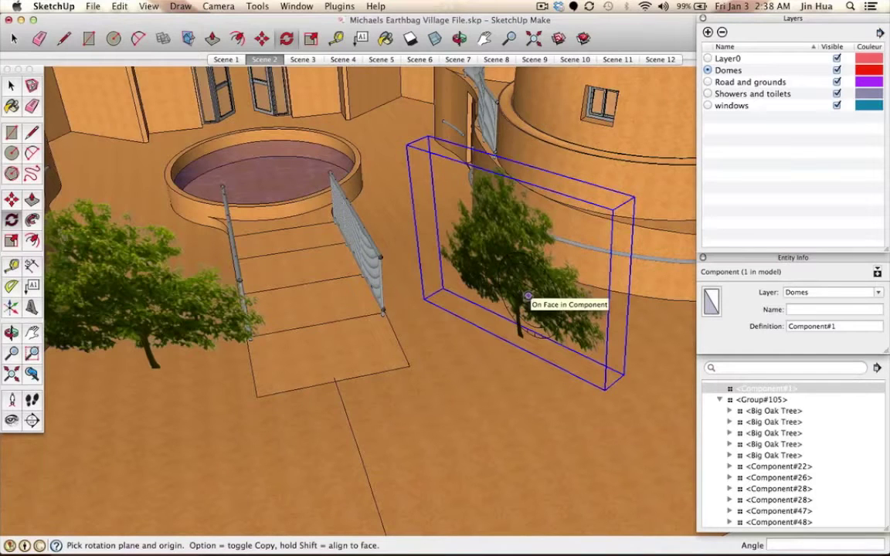
- Delete the rotated tree component that stands across the stepped path from the Castano tree
middle_drag(373, 318, 421, 364)
click(274, 269)
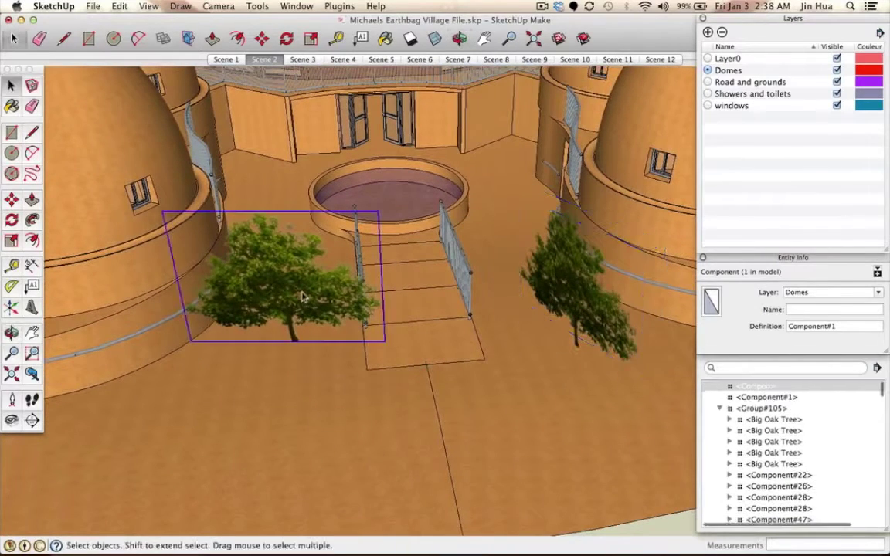
click(580, 300)
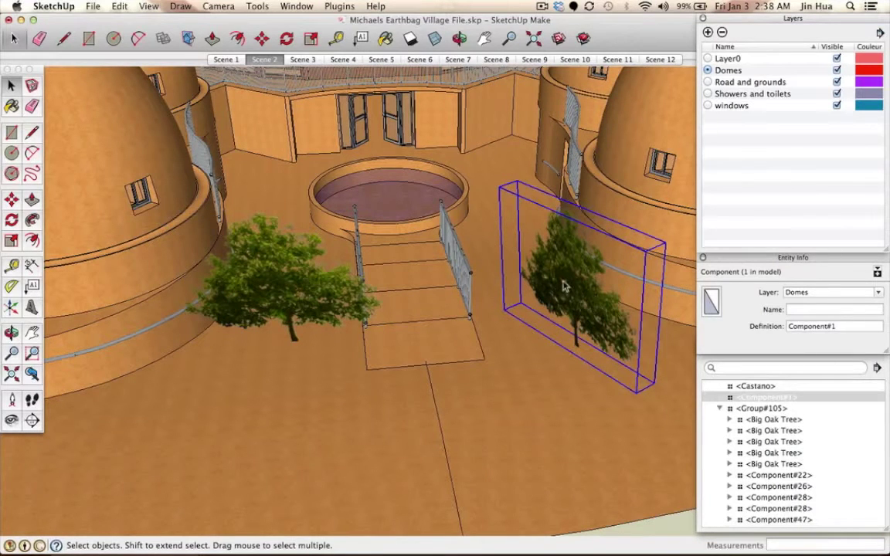
key(Delete)
- Lower the floating Castano tree by about 6 inches so the base of its trunk meets the ground, working from a ground-level view
middle_drag(332, 367, 225, 258)
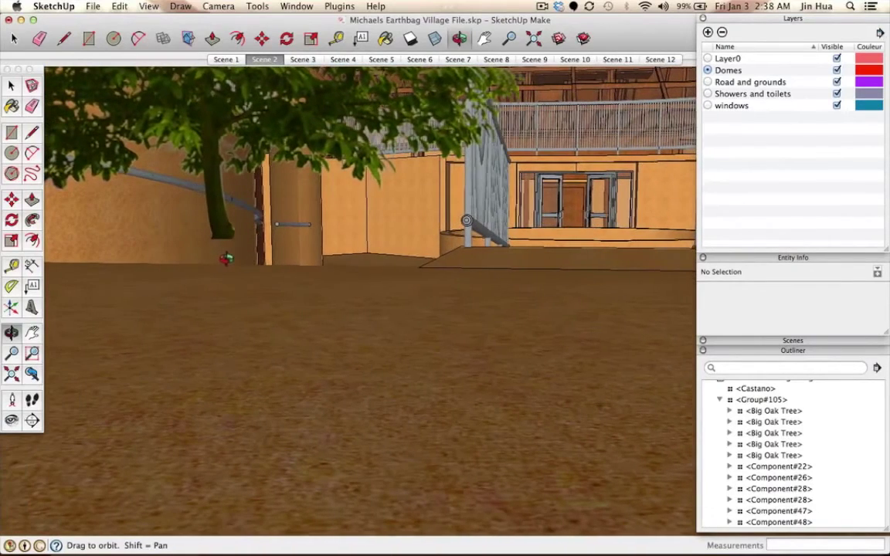
key(space)
click(228, 236)
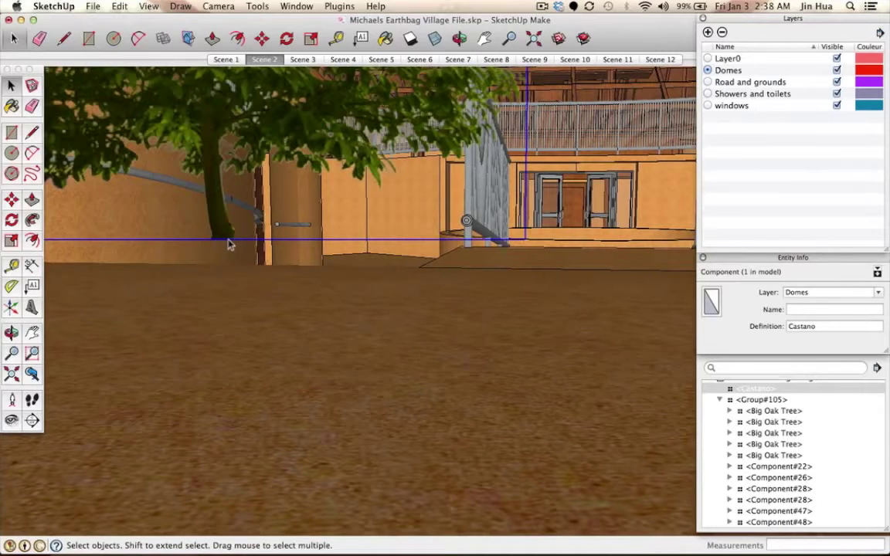
middle_drag(224, 276, 304, 211)
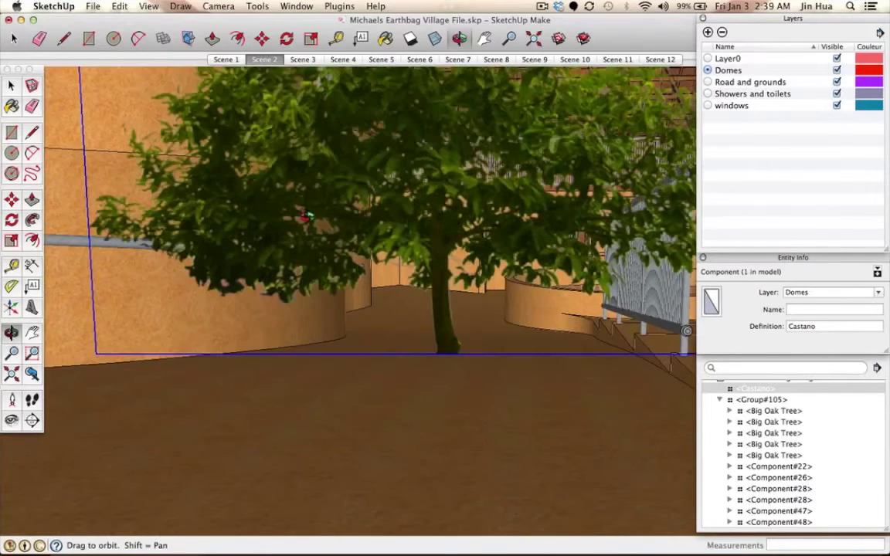
middle_drag(413, 333, 369, 312)
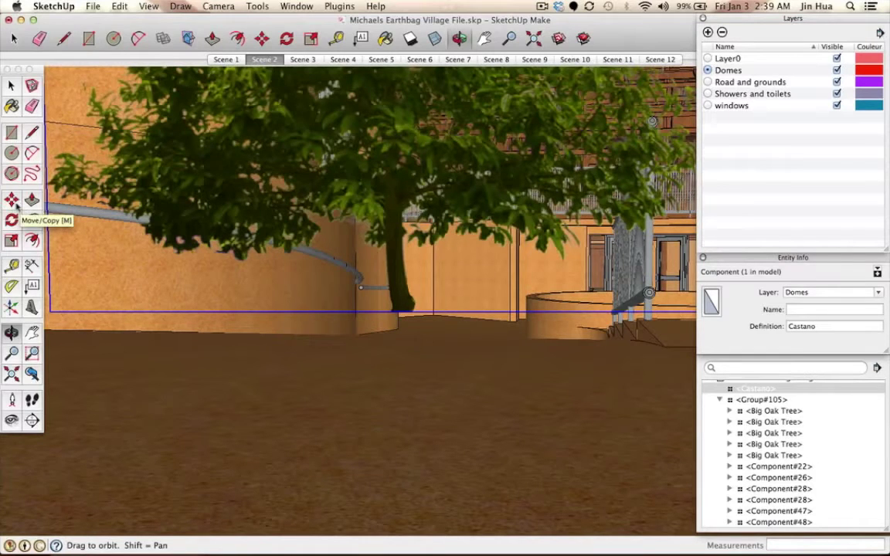
click(12, 202)
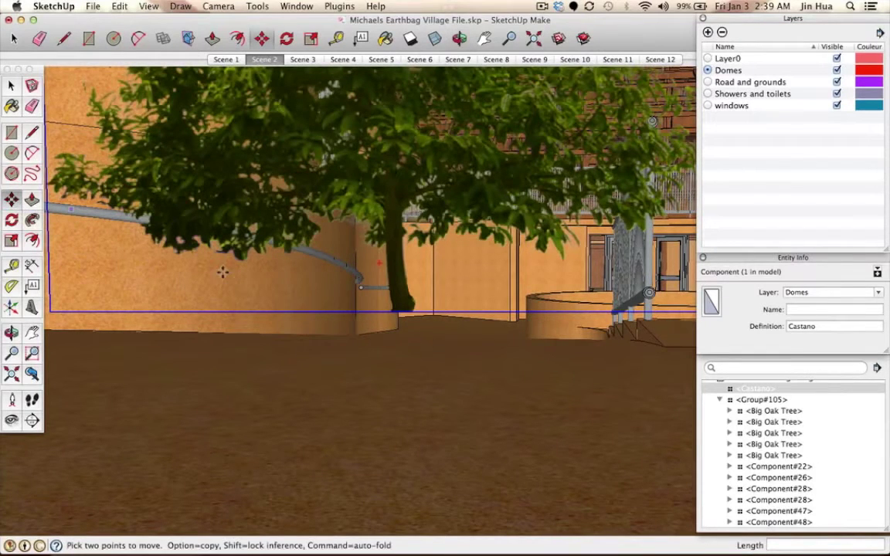
key(o)
drag(423, 344, 414, 429)
key(space)
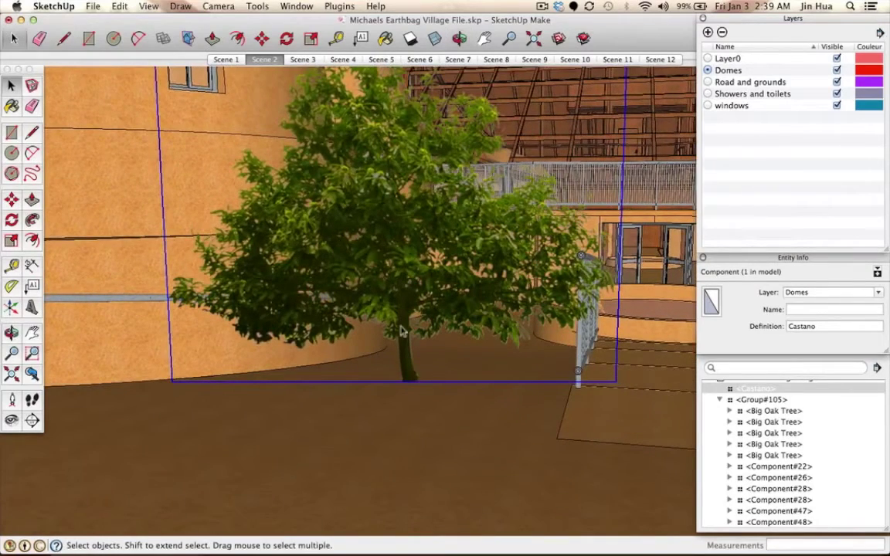
scroll(408, 381, up, 6)
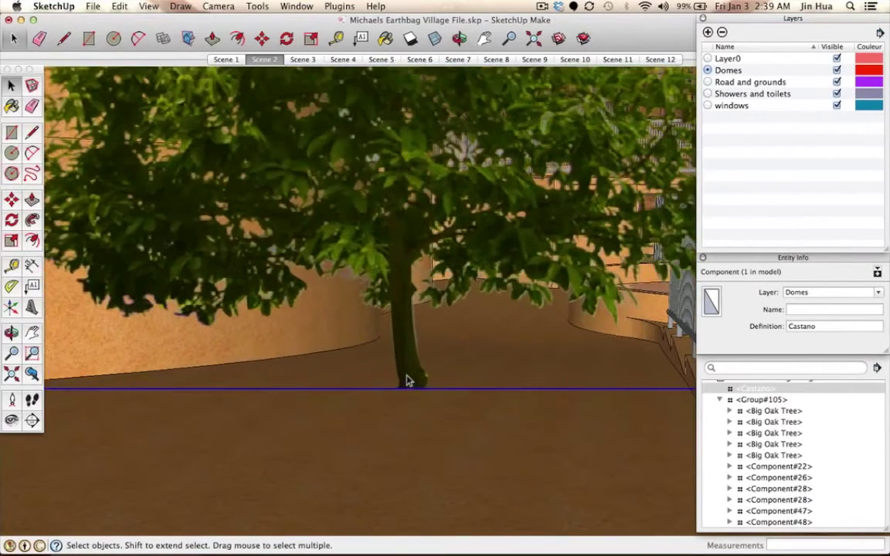
key(o)
drag(408, 376, 421, 315)
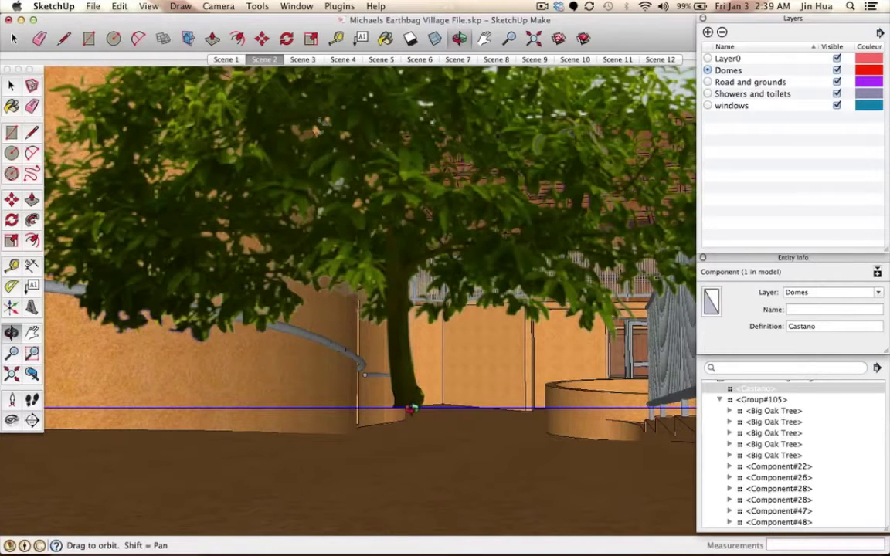
key(m)
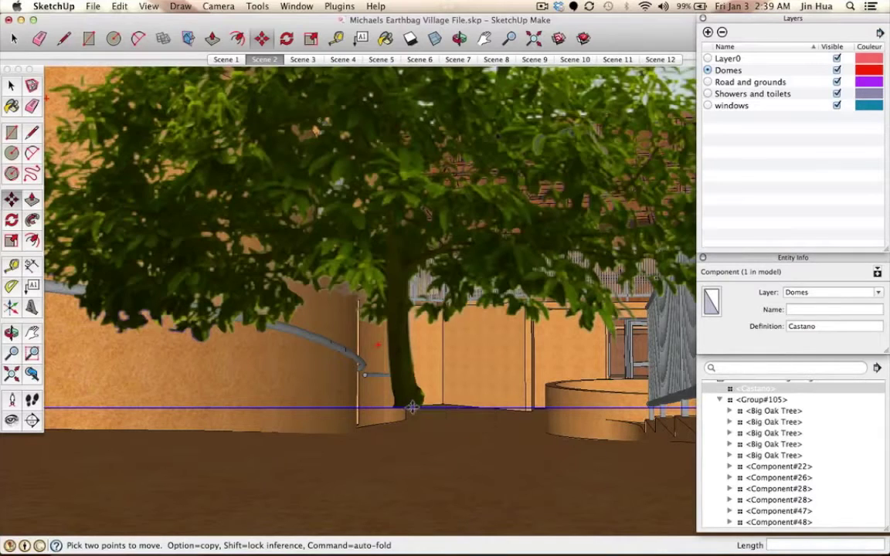
click(412, 415)
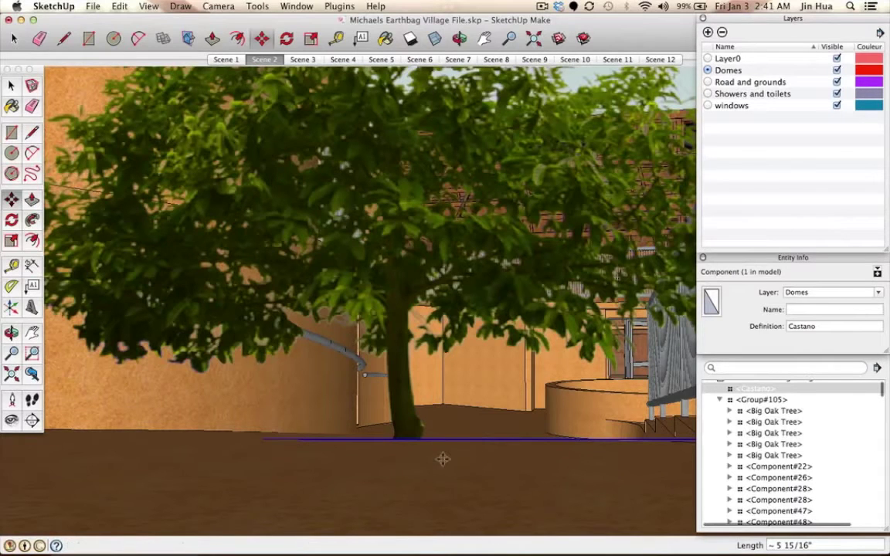
- Move the Castano tree around the large dome beside the stepped path, with a final move of about 19' 6", and check its placement from above
key(o)
drag(427, 486, 498, 447)
scroll(437, 345, down, 10)
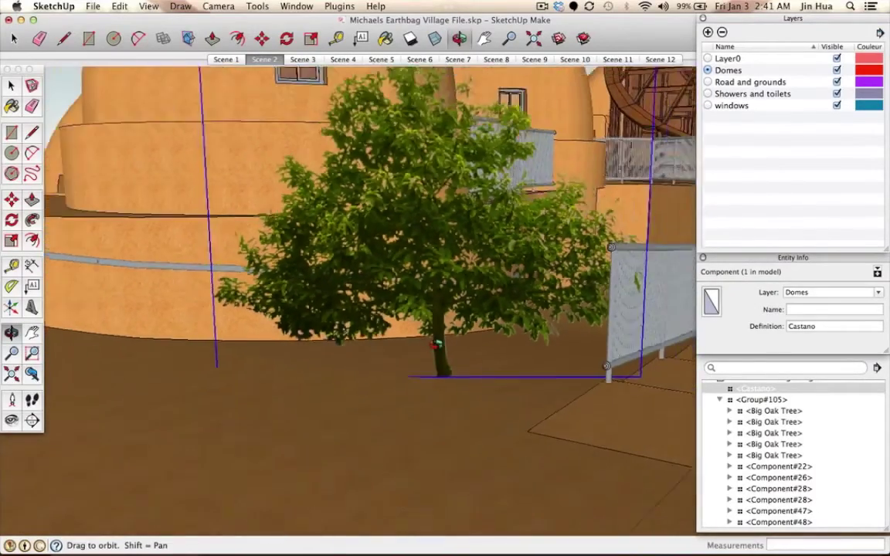
drag(619, 405, 447, 371)
key(m)
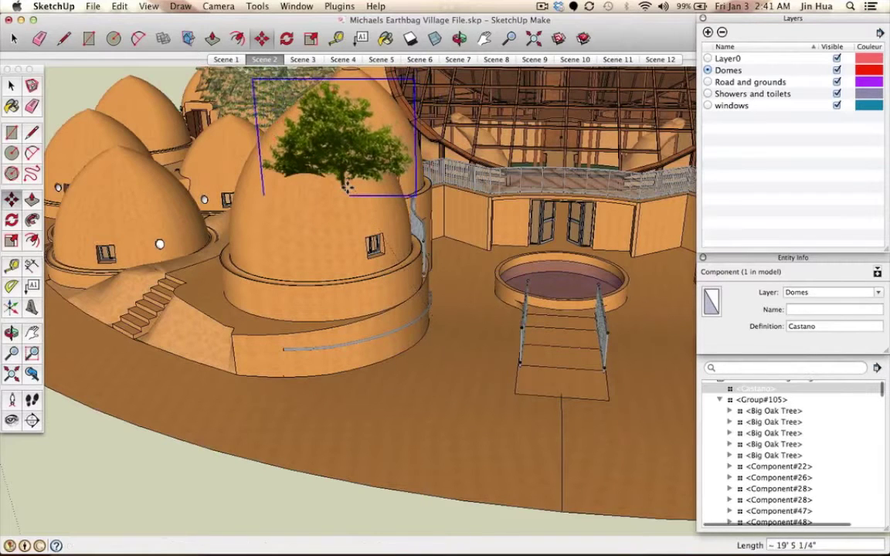
middle_drag(337, 278, 327, 201)
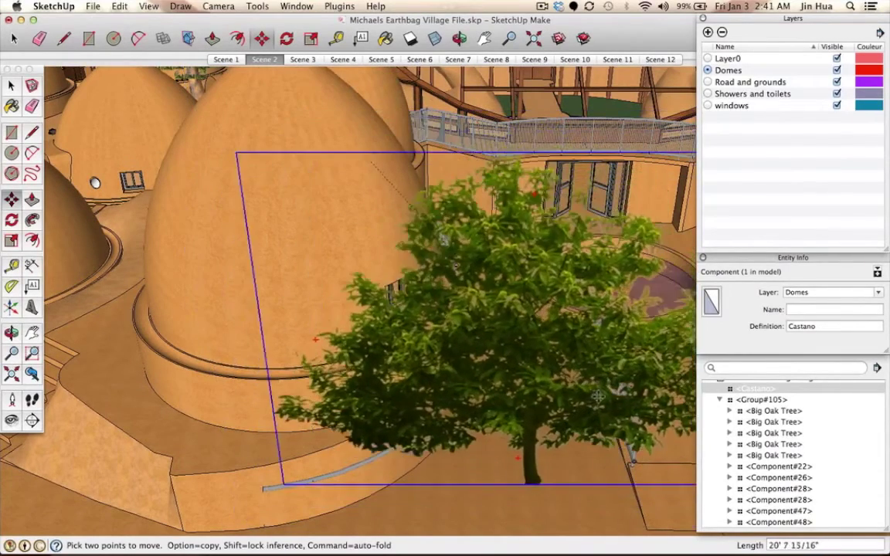
scroll(587, 404, down, 5)
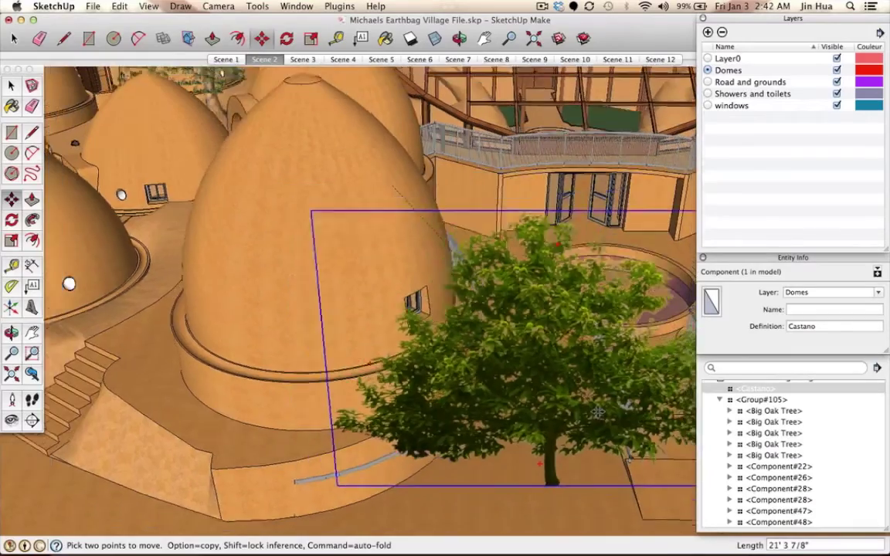
scroll(598, 412, up, 5)
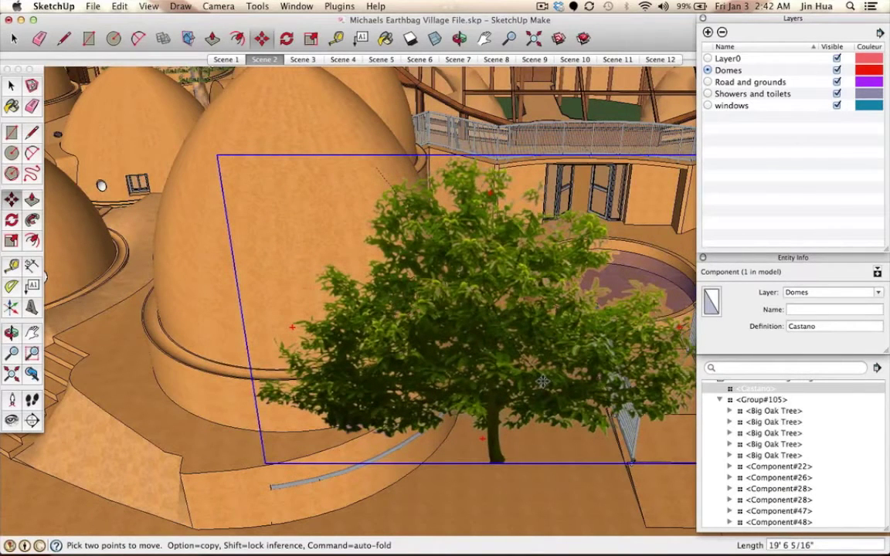
- Move the Castano tree about 37' 3" away from the large dome toward the open ground beside the stepped path
key(o)
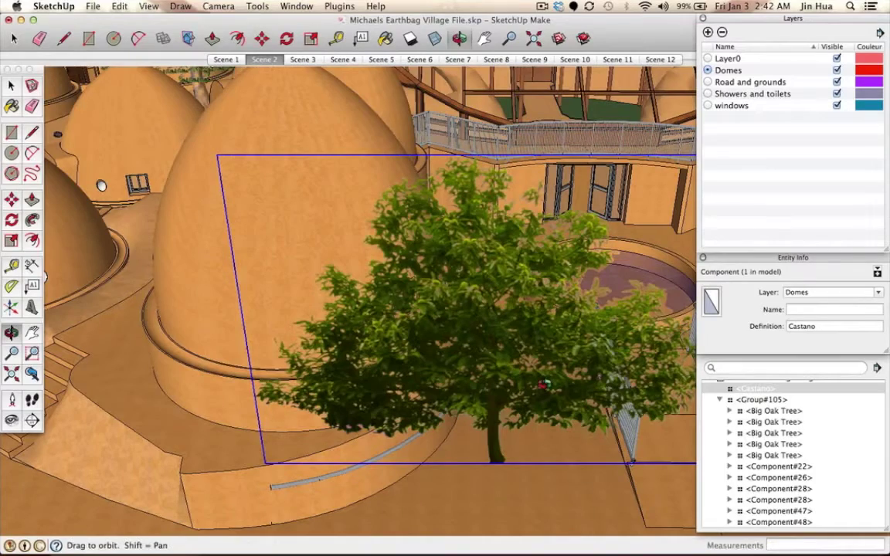
drag(537, 378, 551, 409)
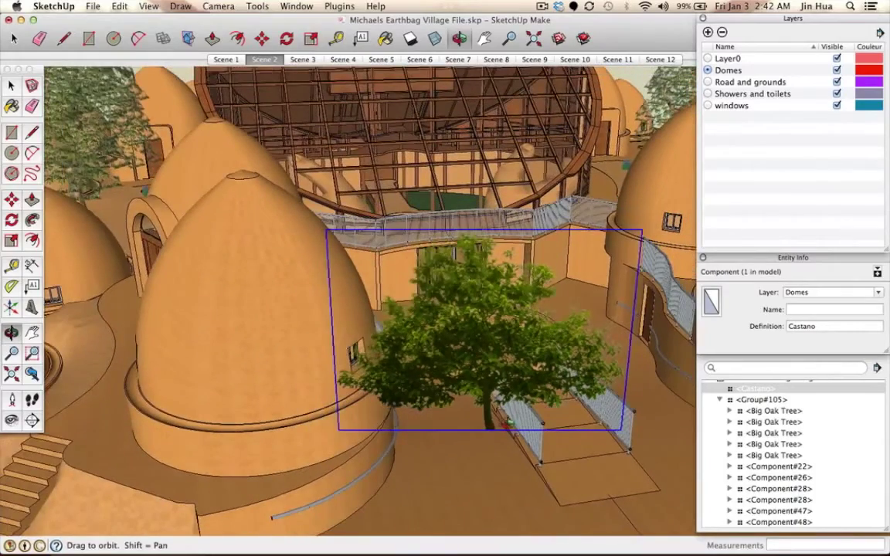
drag(441, 358, 421, 331)
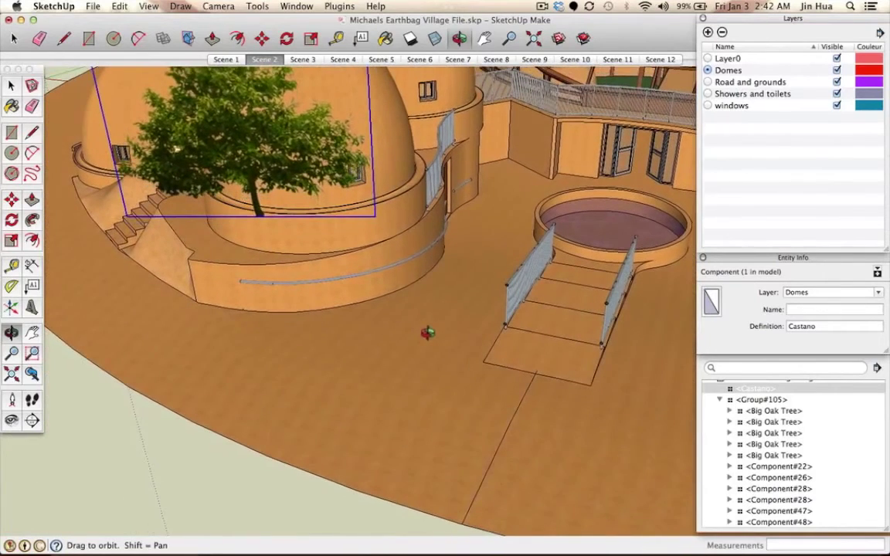
key(m)
click(336, 190)
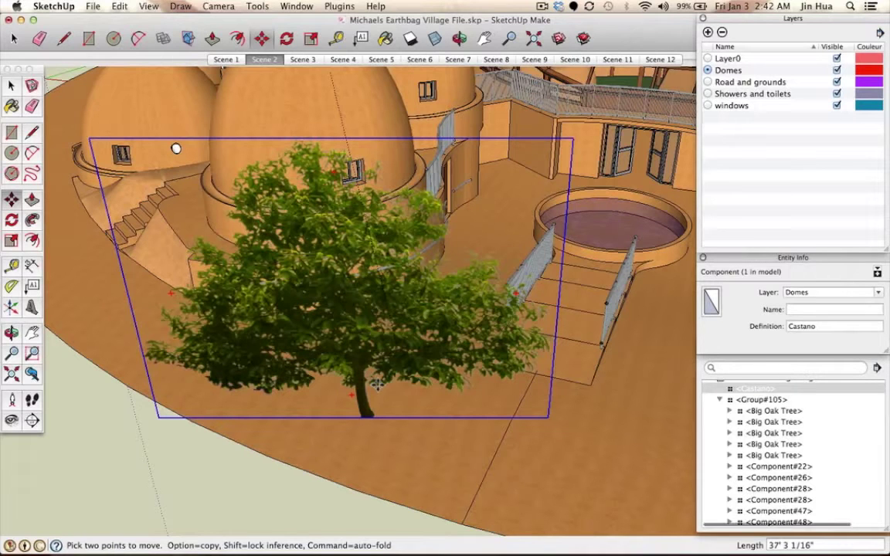
- Move the Castano tree by its trunk base about 27' 5" onto the ground in front of the large dome's curved wall
middle_drag(377, 385, 365, 296)
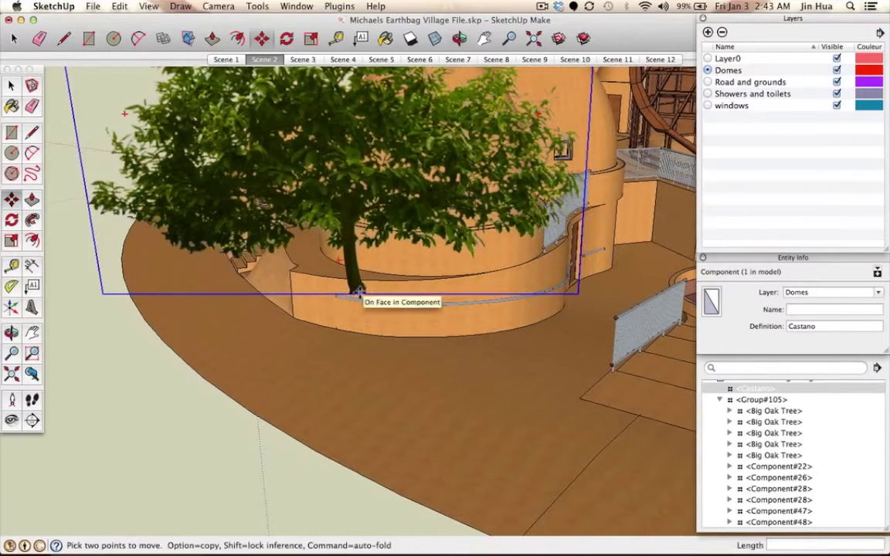
click(359, 292)
scroll(363, 293, down, 4)
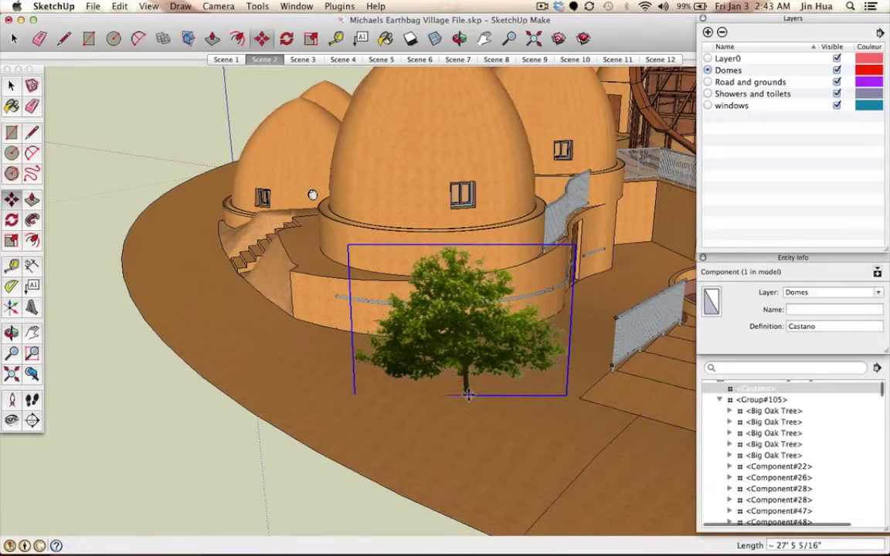
scroll(467, 395, up, 8)
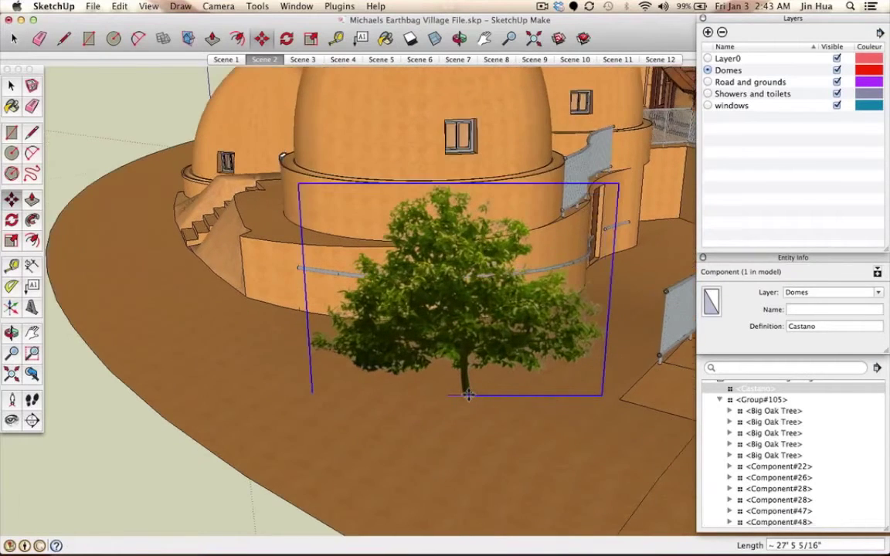
middle_drag(467, 395, 392, 329)
scroll(432, 348, down, 6)
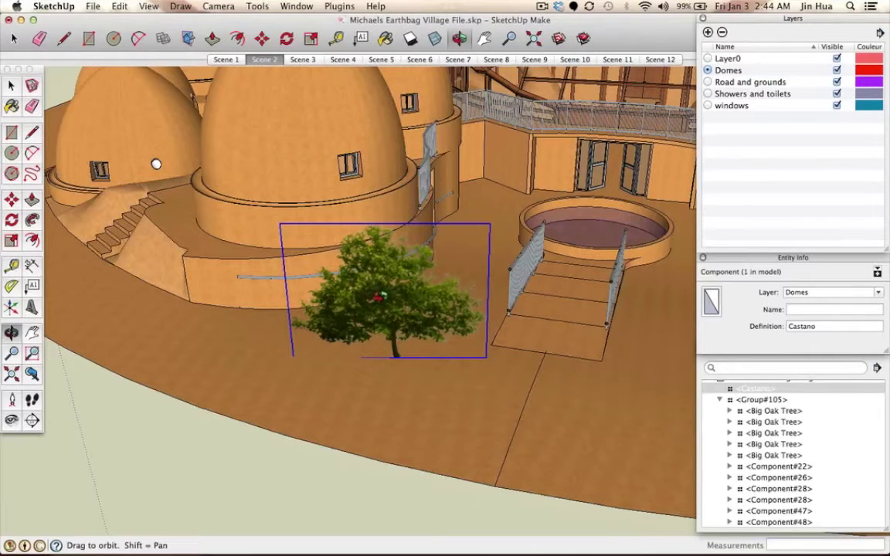
- Stretch the Castano tree's height from its upper middle grip to a green scale of 2 and undo that scaling
key(s)
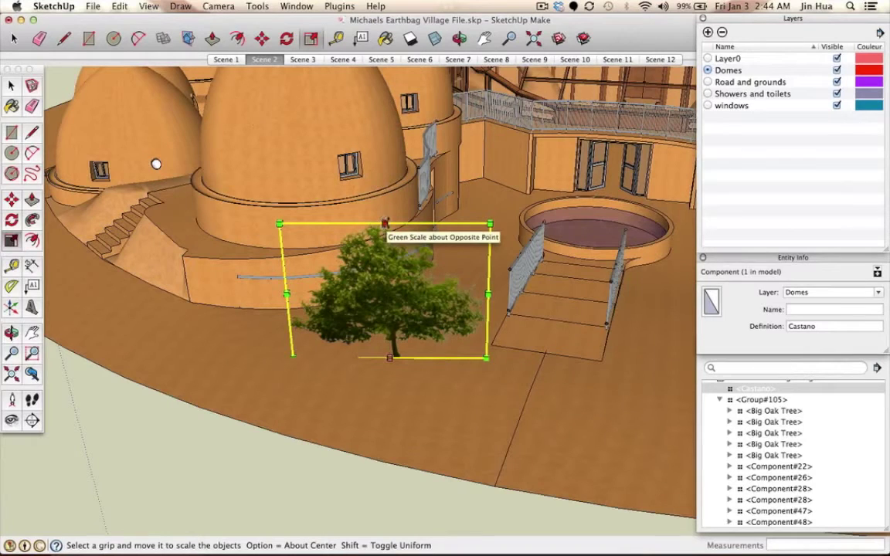
drag(384, 223, 386, 106)
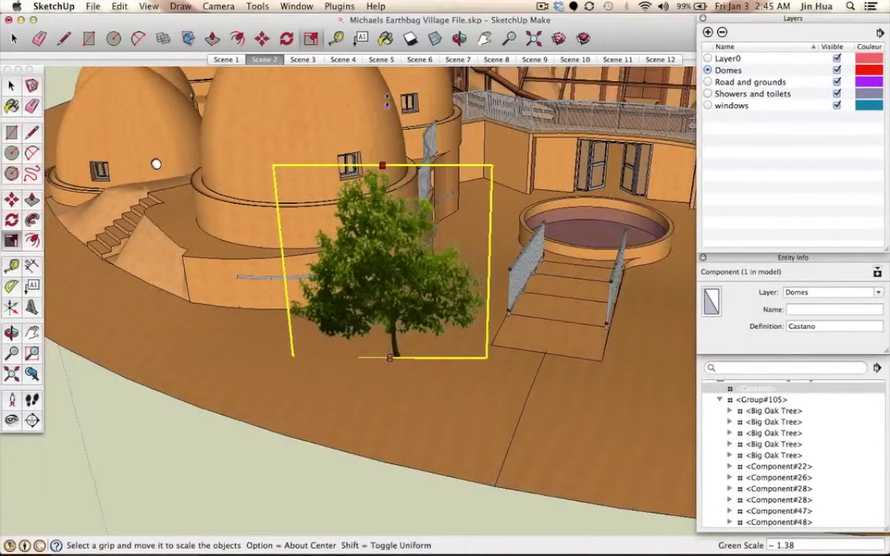
mouse_move(387, 104)
mouse_down()
mouse_move(392, 83)
mouse_move(376, 110)
mouse_up()
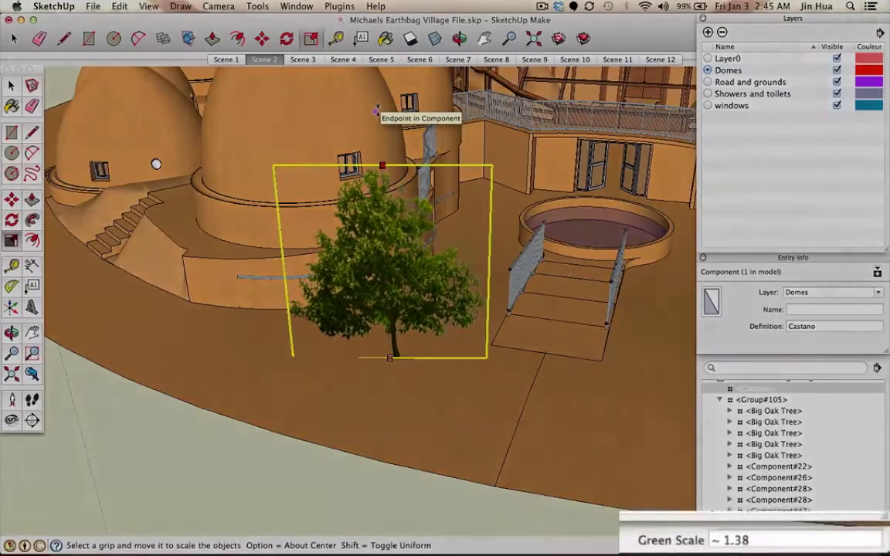
text(2)
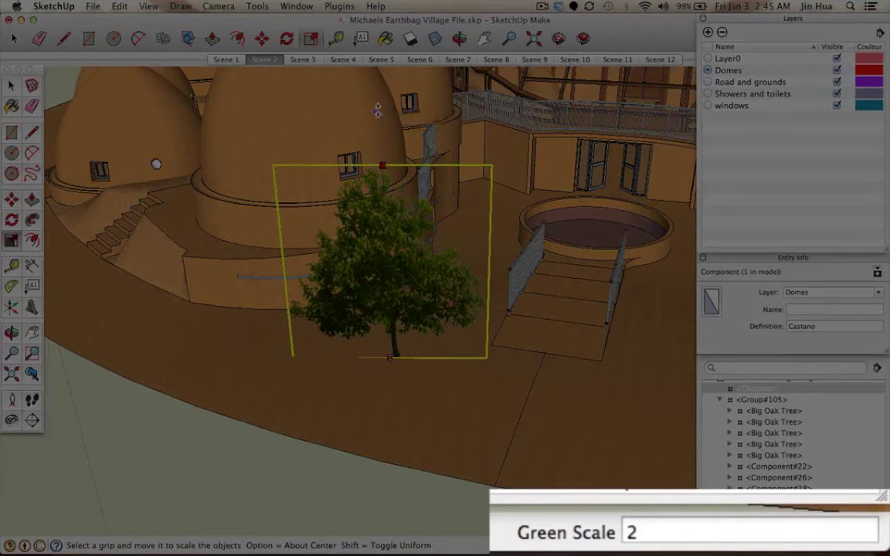
key(Return)
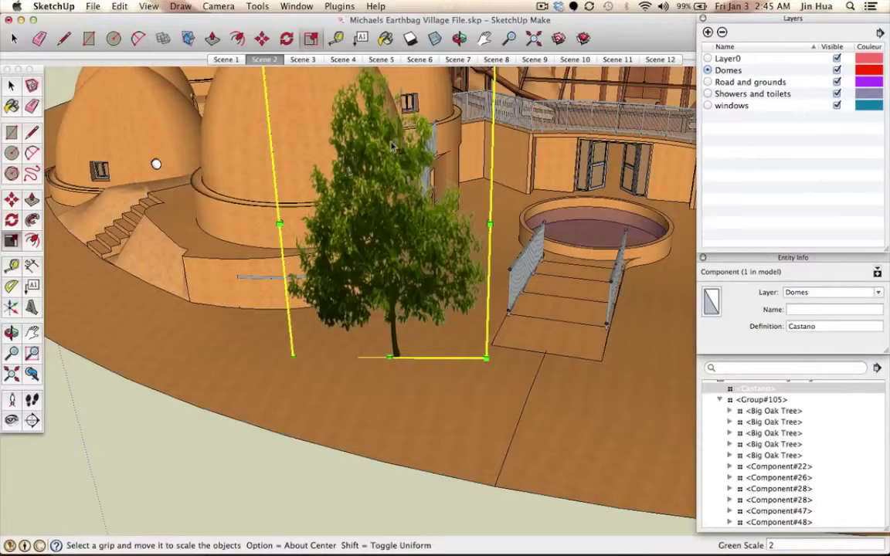
click(120, 6)
click(120, 6)
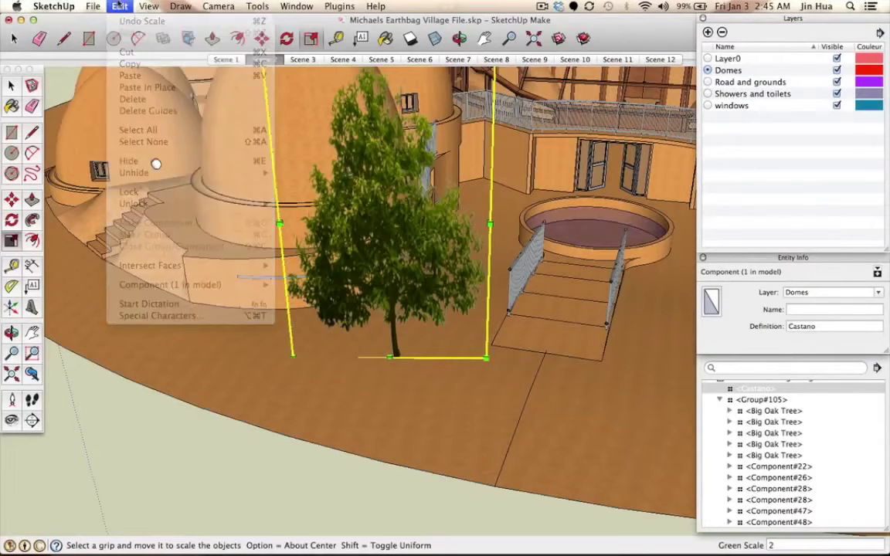
click(119, 7)
click(139, 23)
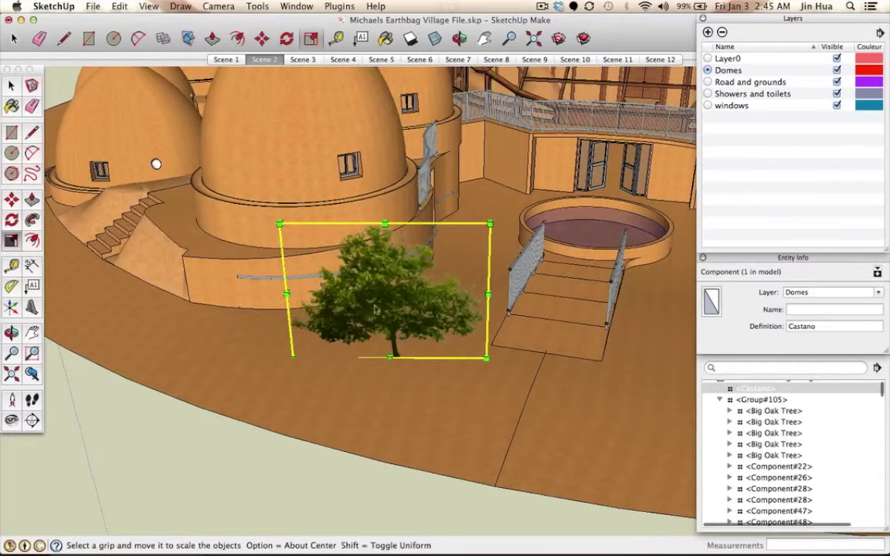
- Try stretching the Castano tree's width along the red axis to about 1.69 and return it to its original width
drag(488, 293, 618, 294)
key(Escape)
drag(487, 293, 609, 278)
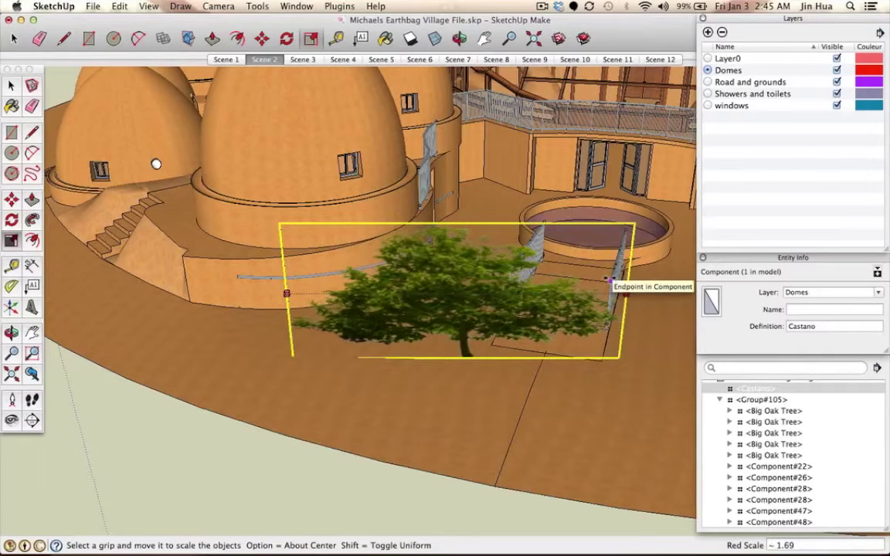
drag(608, 279, 488, 294)
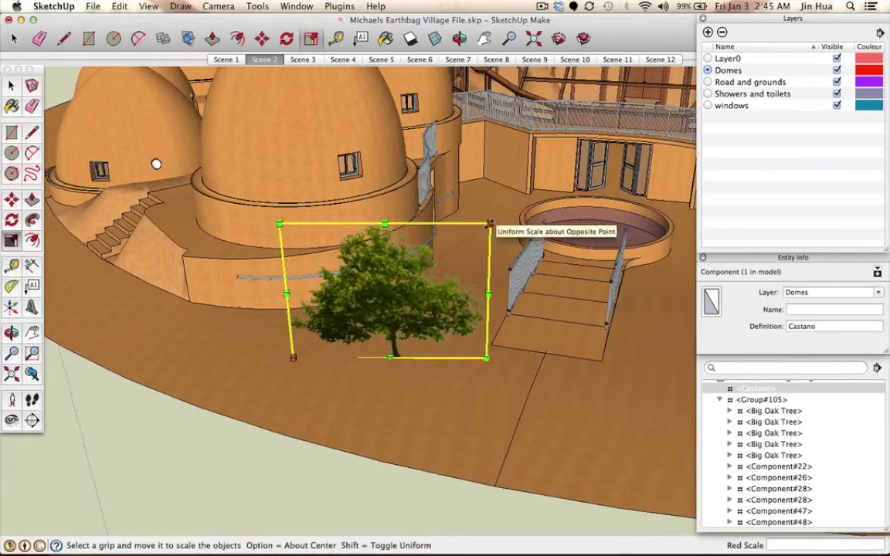
- Try scaling the Castano tree uniformly about its opposite corner to 1.40, and cancel the scaling
drag(489, 224, 533, 193)
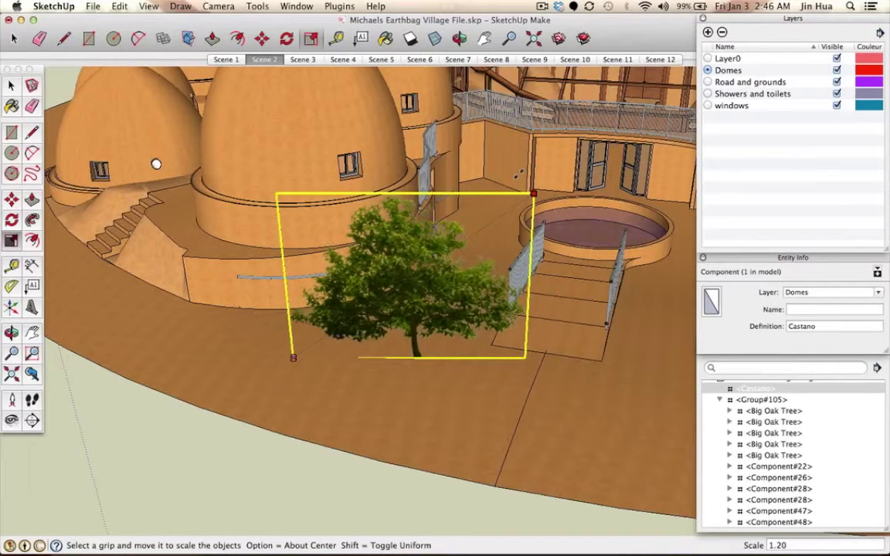
drag(533, 193, 578, 162)
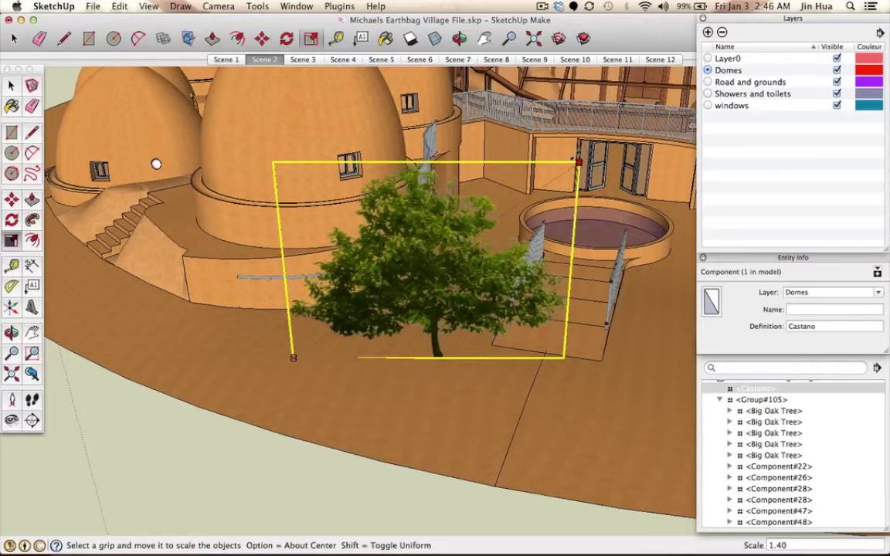
key(Escape)
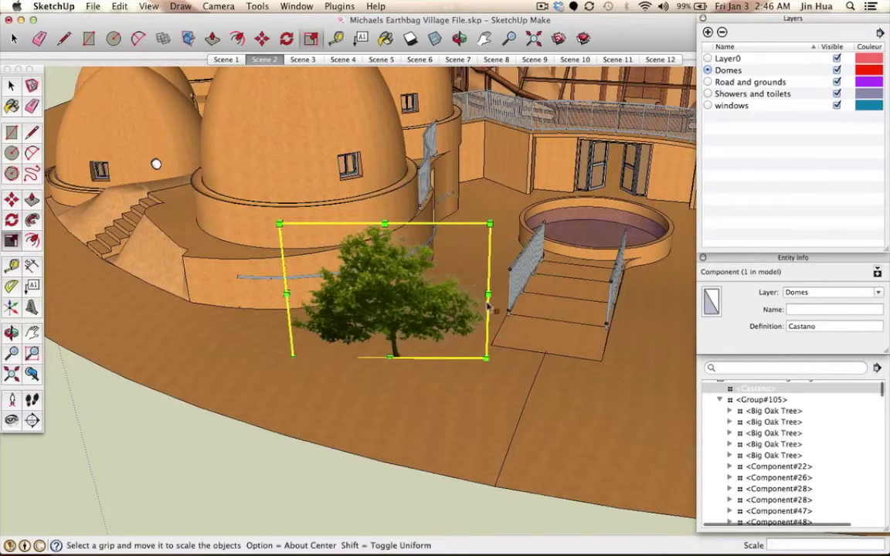
key(space)
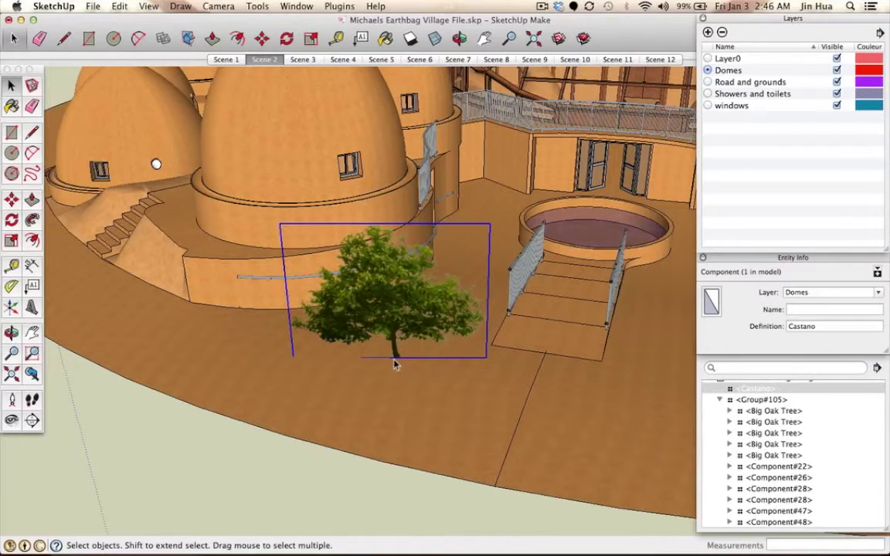
- Measure the Castano tree's height with the Tape Measure from the trunk base to the upper edge of its bounding box
click(12, 265)
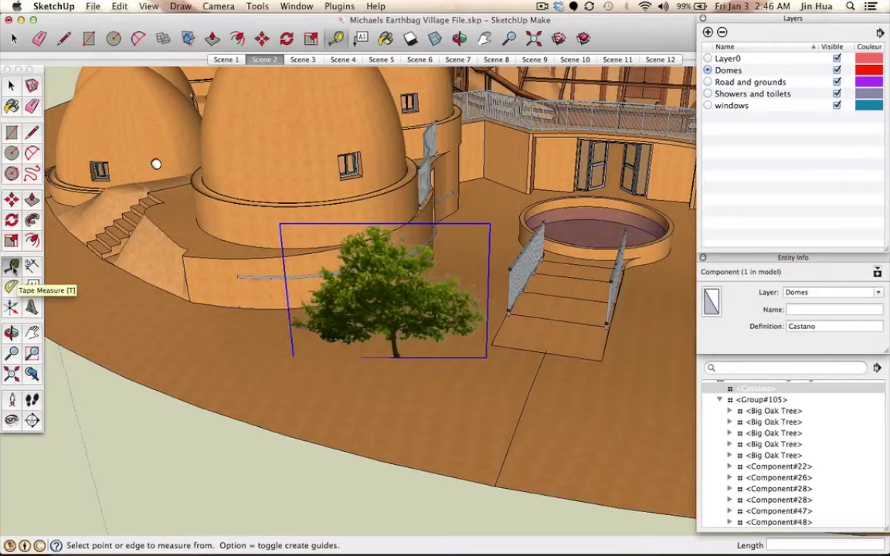
click(15, 268)
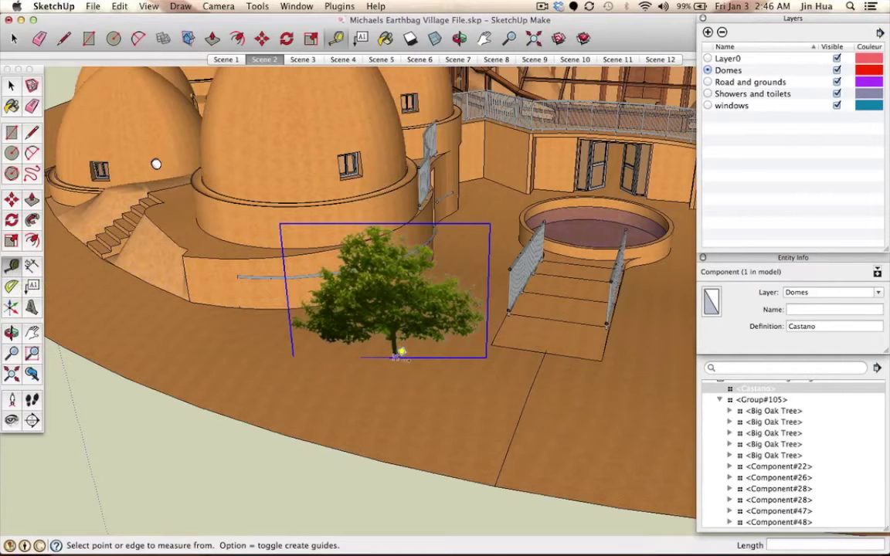
scroll(402, 351, up, 4)
scroll(402, 349, down, 2)
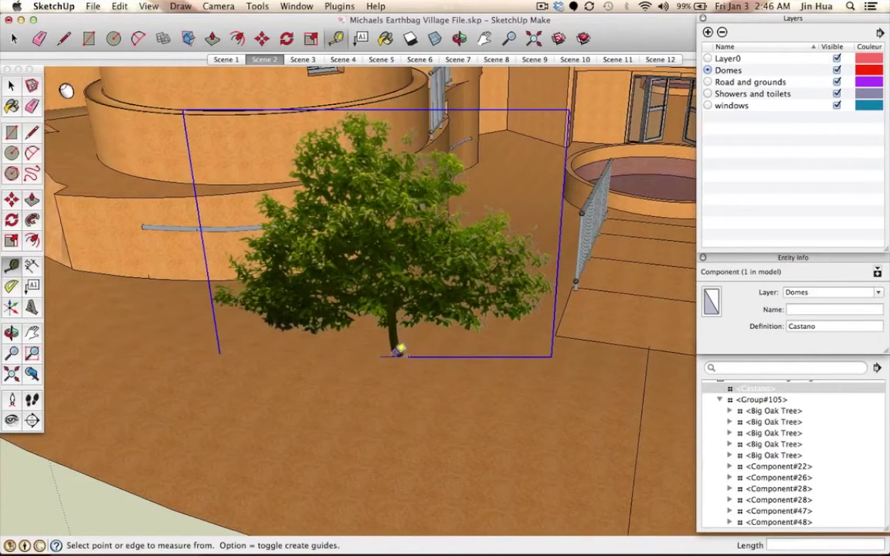
click(394, 354)
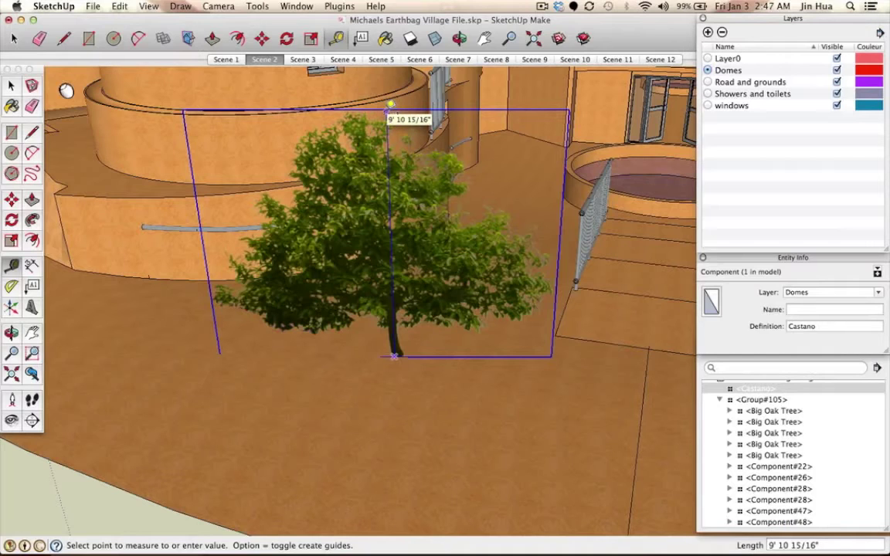
click(390, 104)
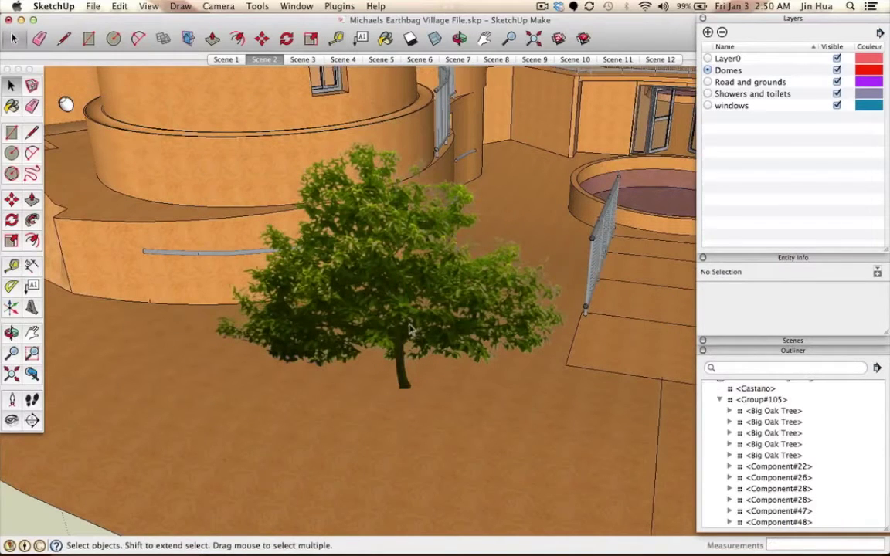
- Open the Castano tree component beside the stepped path for editing
click(392, 275)
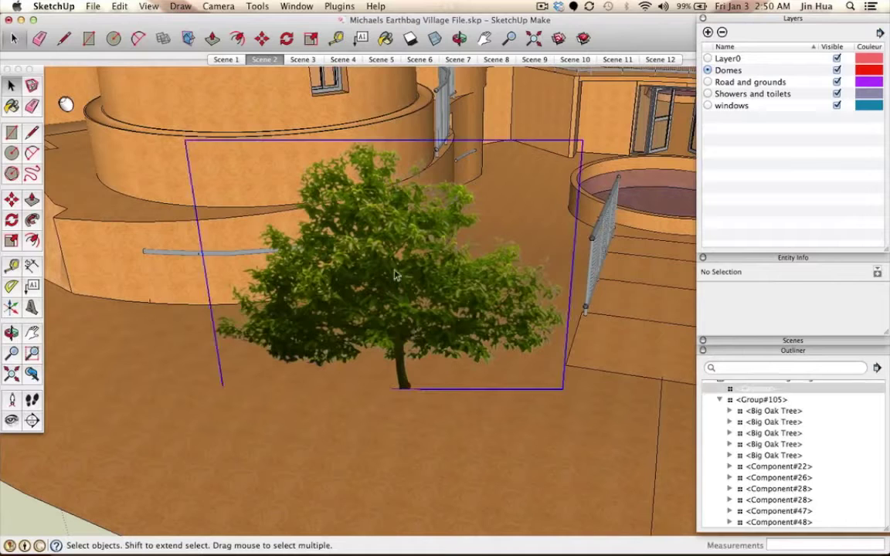
scroll(396, 275, down, 3)
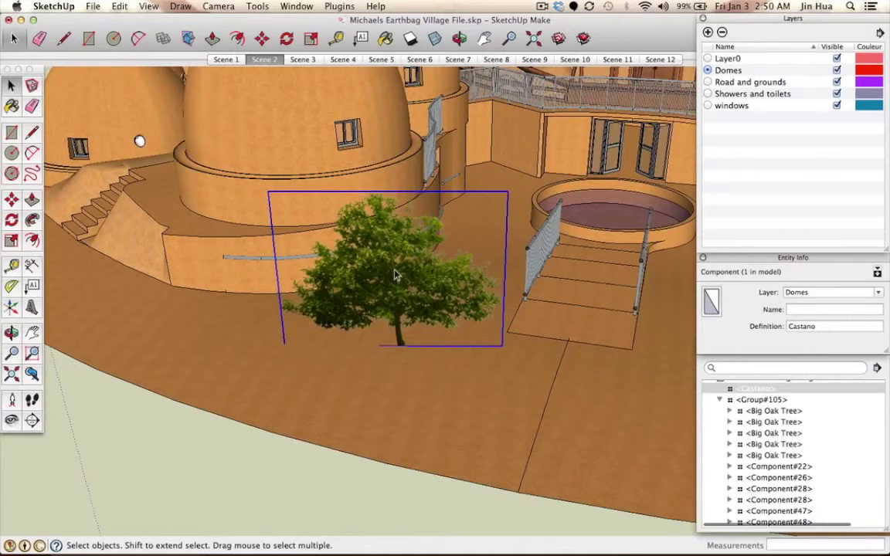
double_click(394, 275)
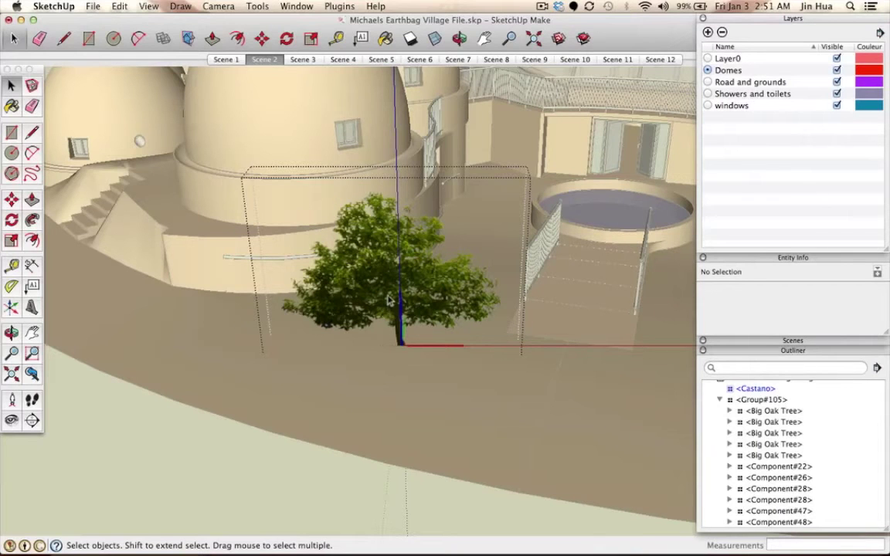
- Measure the Castano tree's height inside the open component with the Tape Measure, from the trunk base to the crown's tip
scroll(391, 277, up, 3)
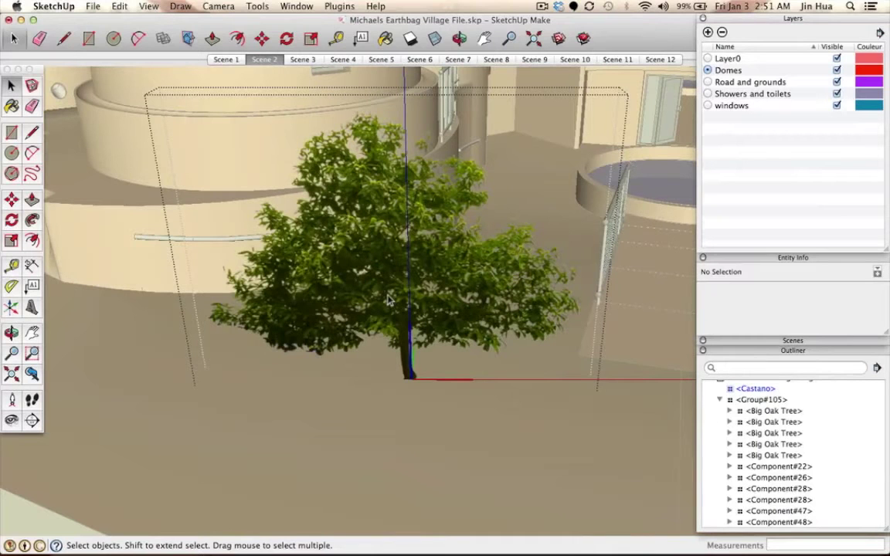
scroll(388, 299, down, 2)
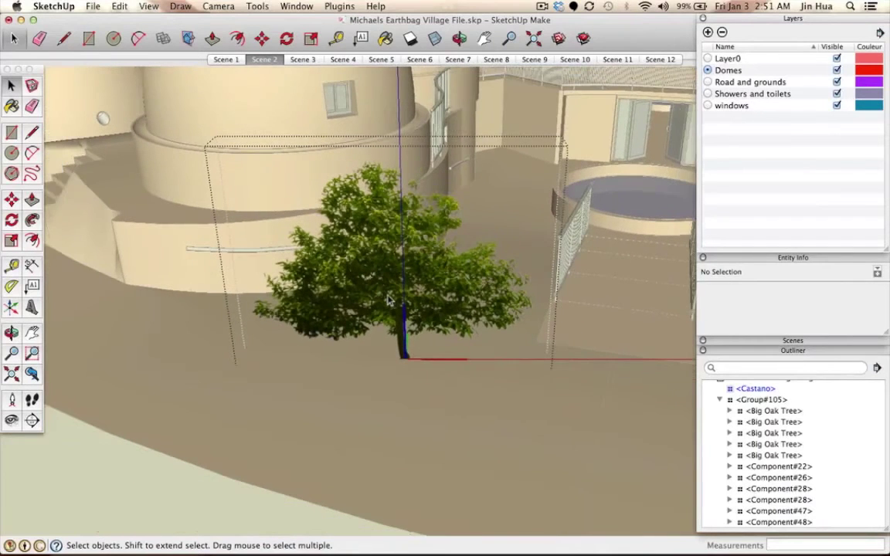
scroll(389, 299, up, 2)
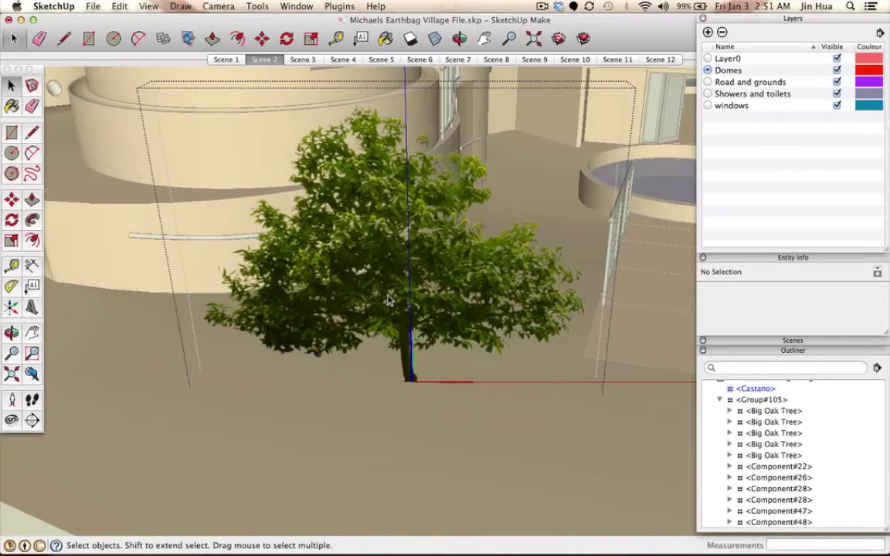
click(12, 265)
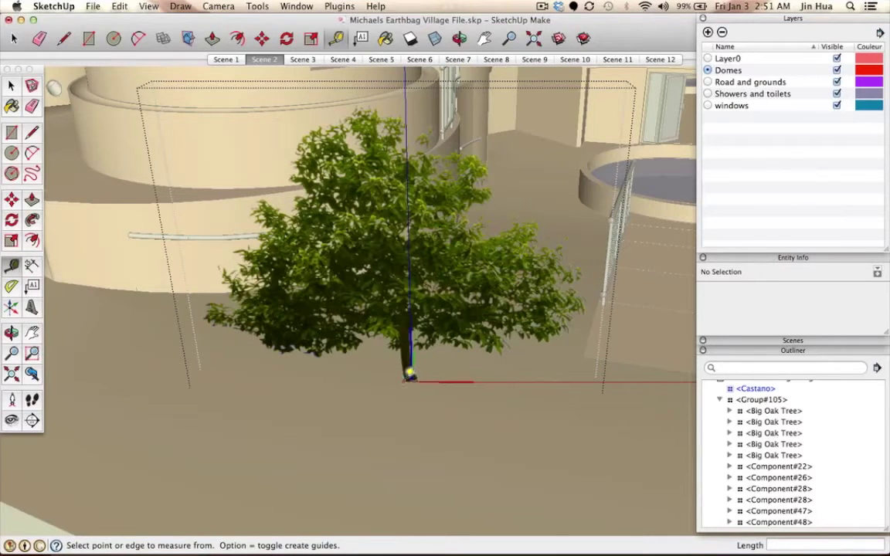
scroll(409, 375, up, 2)
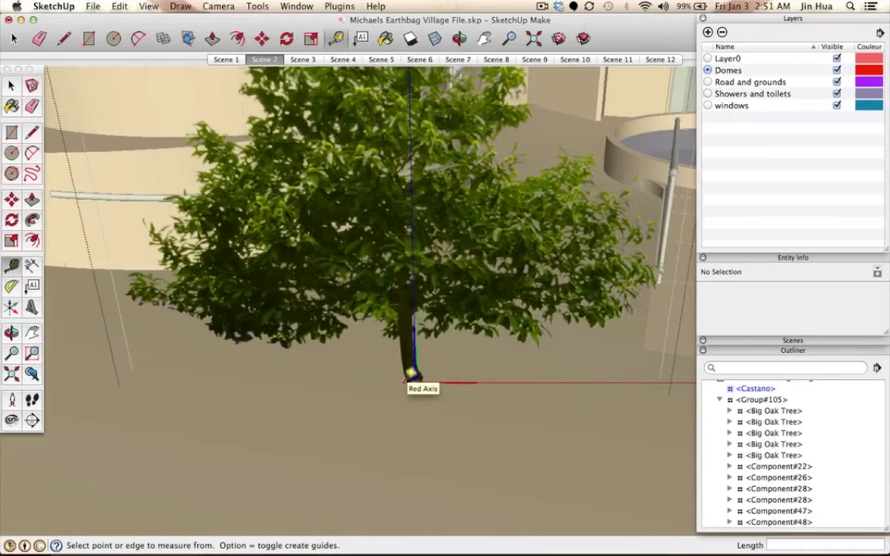
click(410, 374)
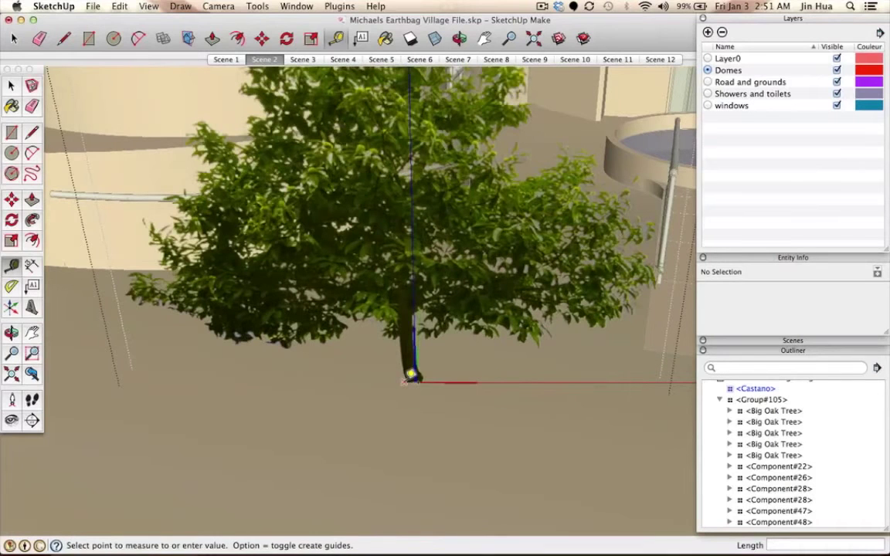
scroll(411, 376, down, 3)
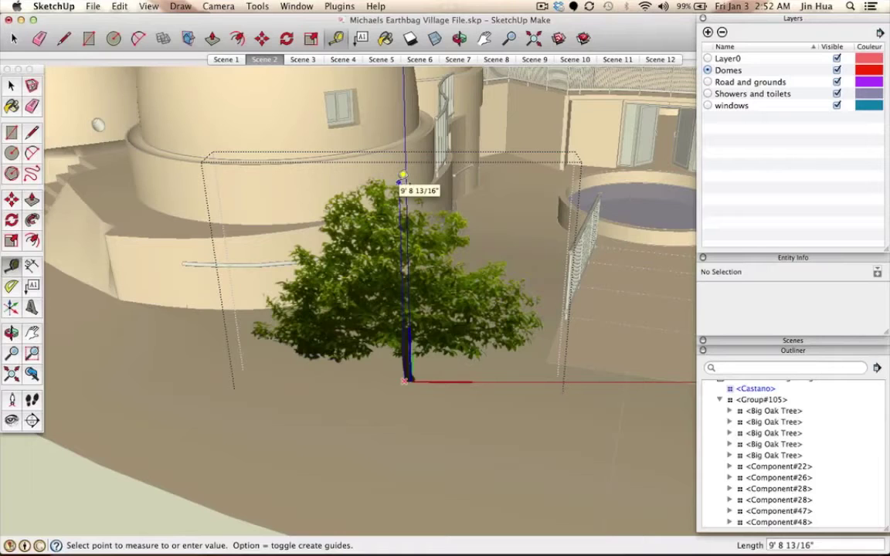
click(402, 176)
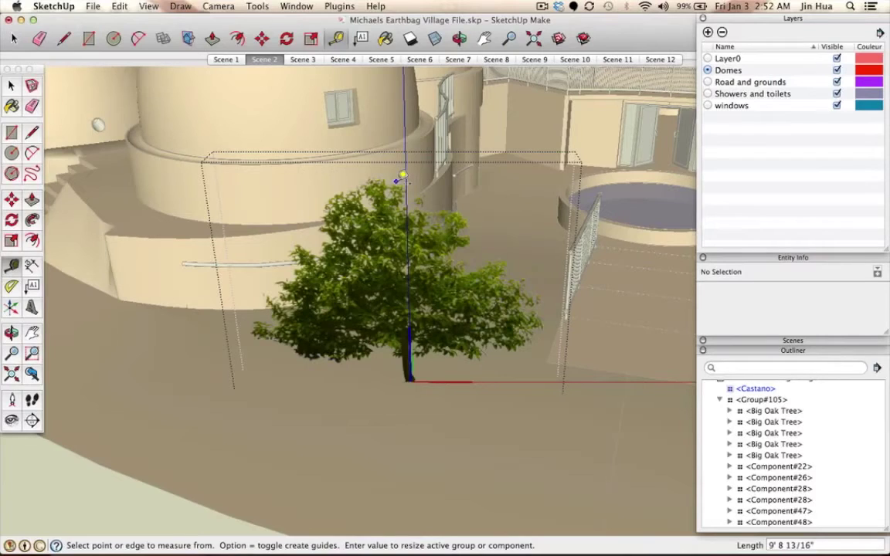
- Set the measured tree height to 15' and accept resizing the active component
text(15)
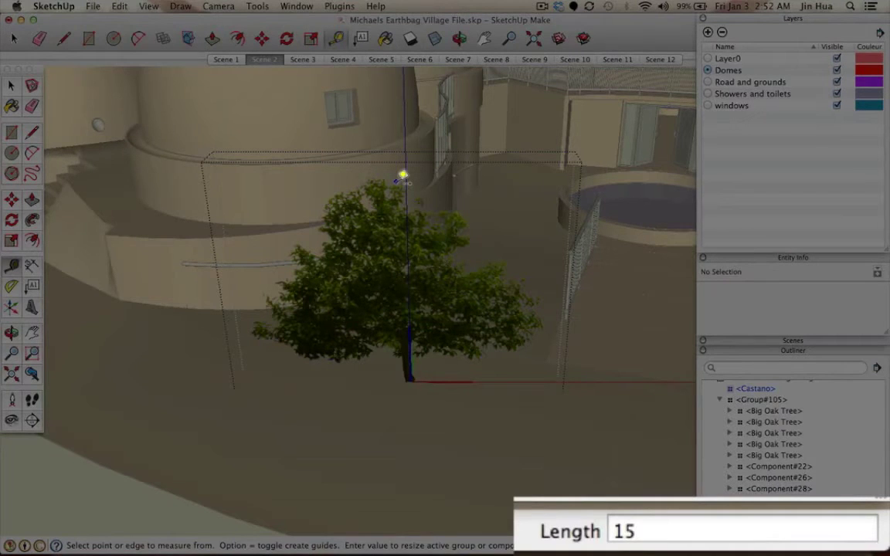
text(')
key(Return)
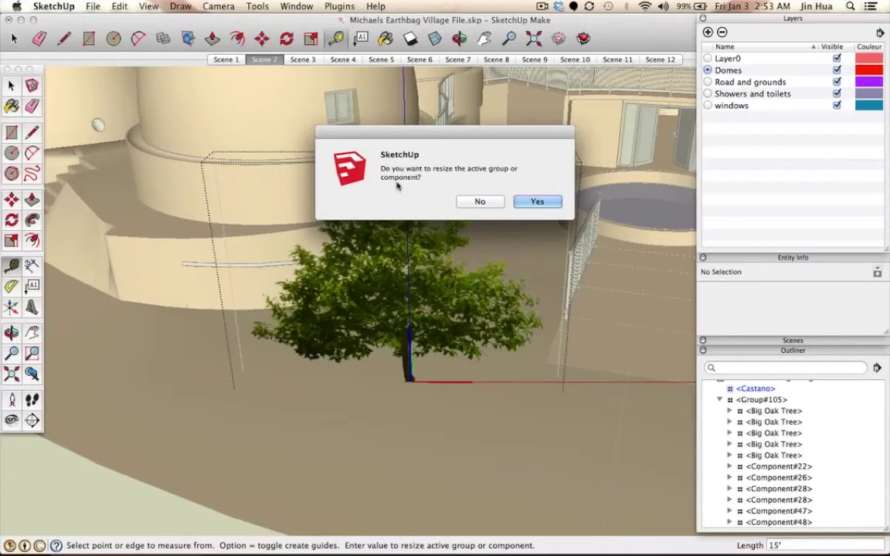
click(537, 201)
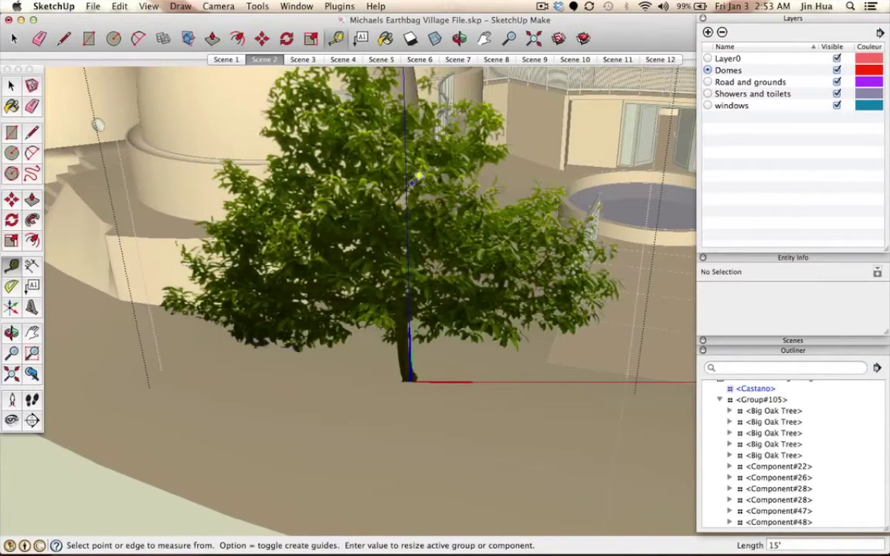
- Finish editing the Castano tree component and return to the whole village model
scroll(417, 177, down, 2)
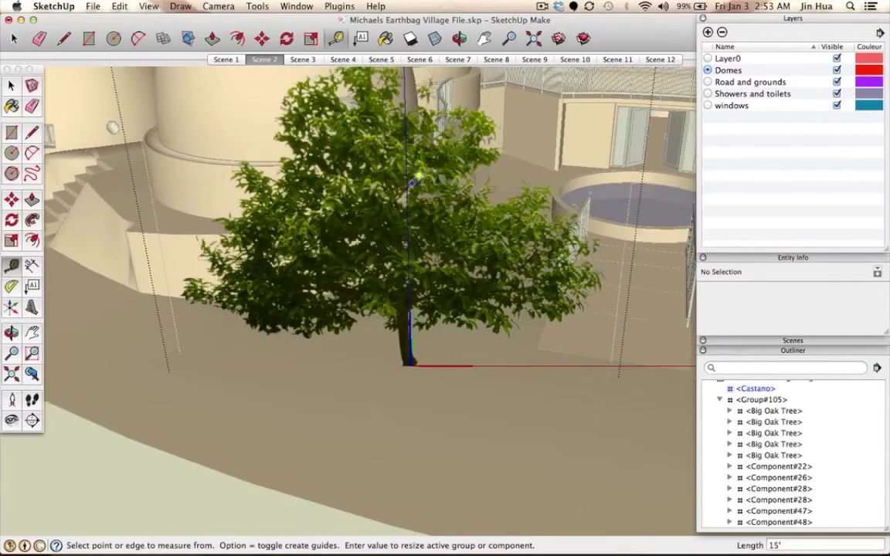
scroll(416, 177, down, 5)
scroll(413, 182, up, 4)
middle_click(411, 186)
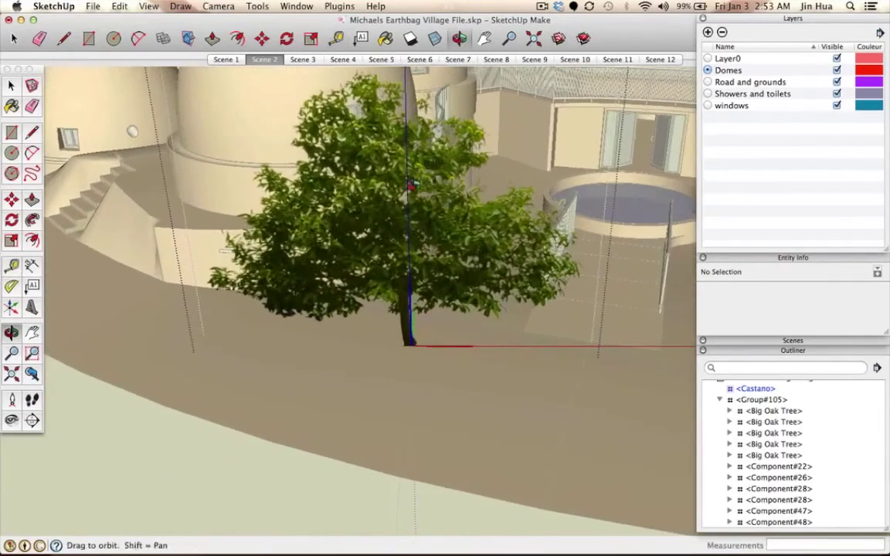
middle_drag(373, 166, 403, 236)
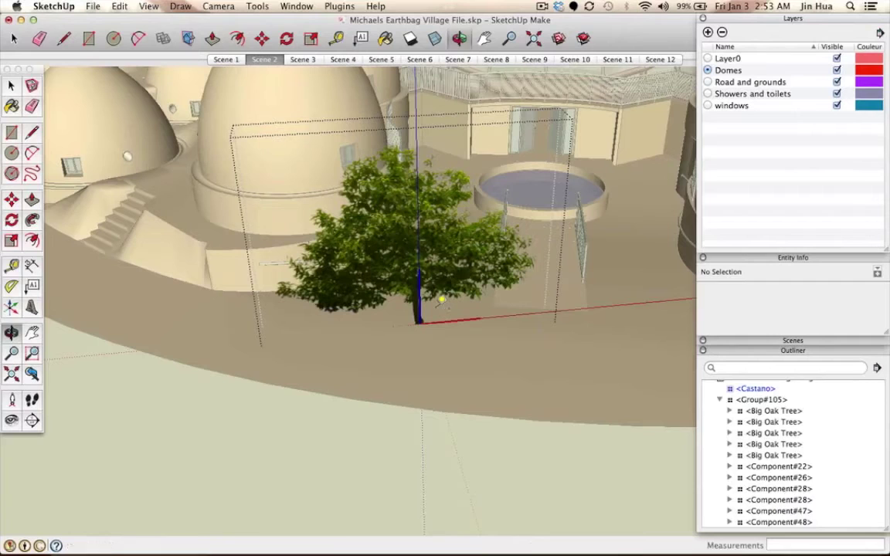
key(t)
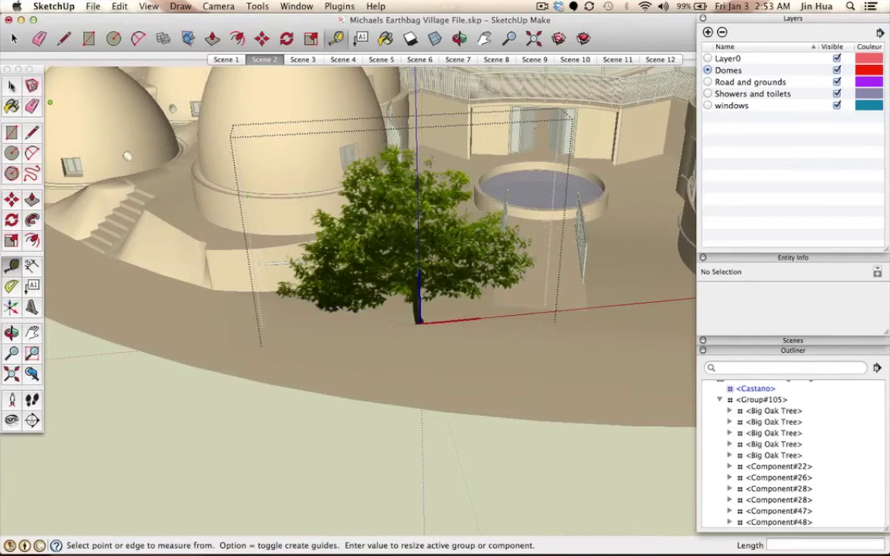
click(13, 39)
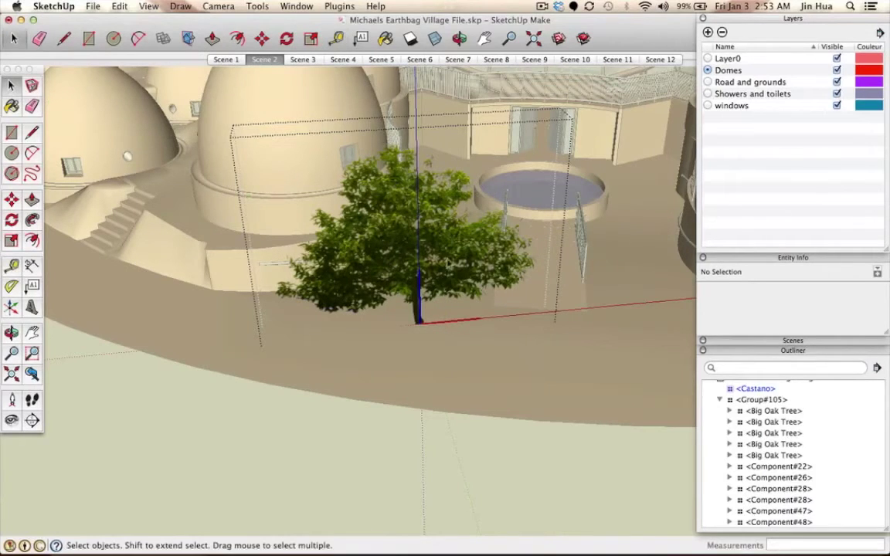
click(446, 351)
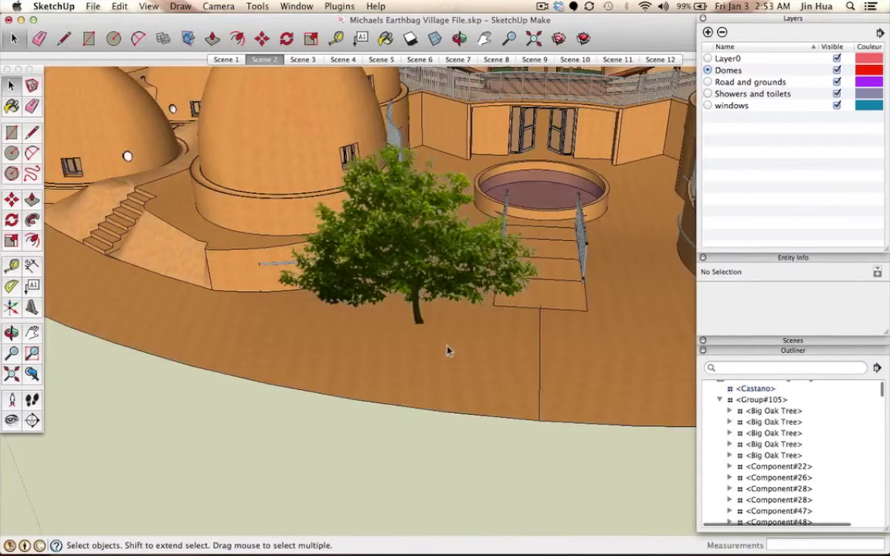
- Examine the resized Castano tree's proportions against the surrounding domes, pool and stepped path
key(o)
drag(417, 286, 408, 384)
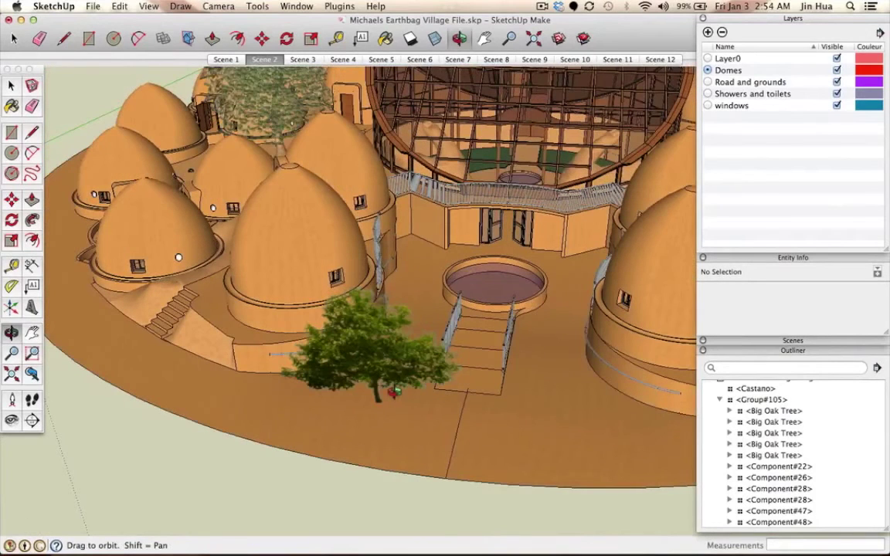
key(space)
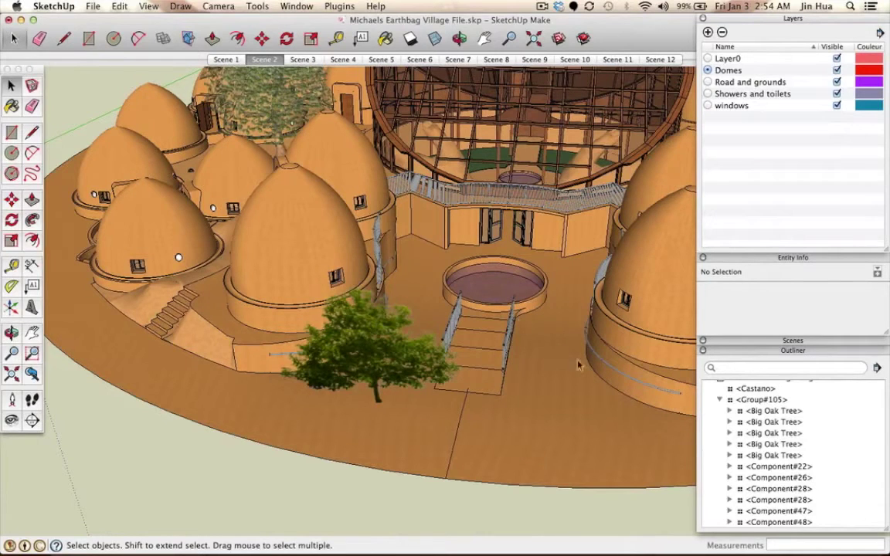
click(380, 370)
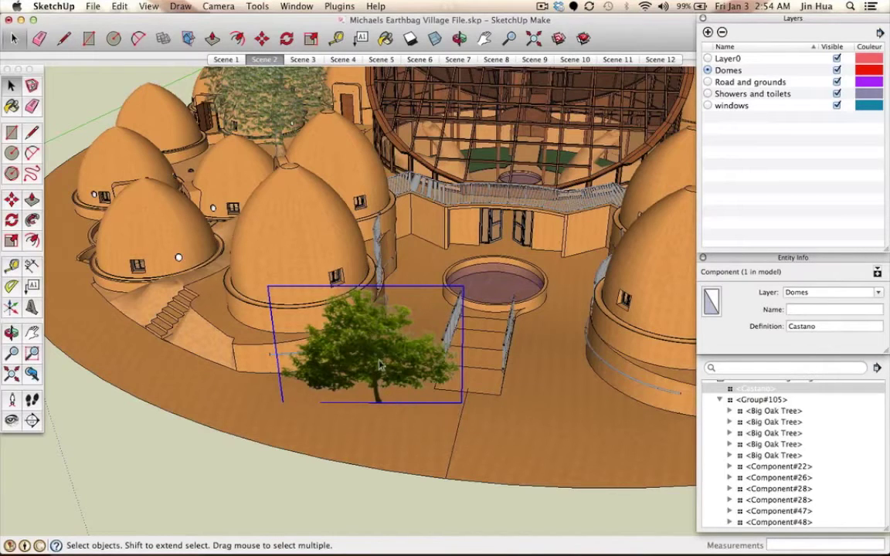
scroll(378, 362, up, 5)
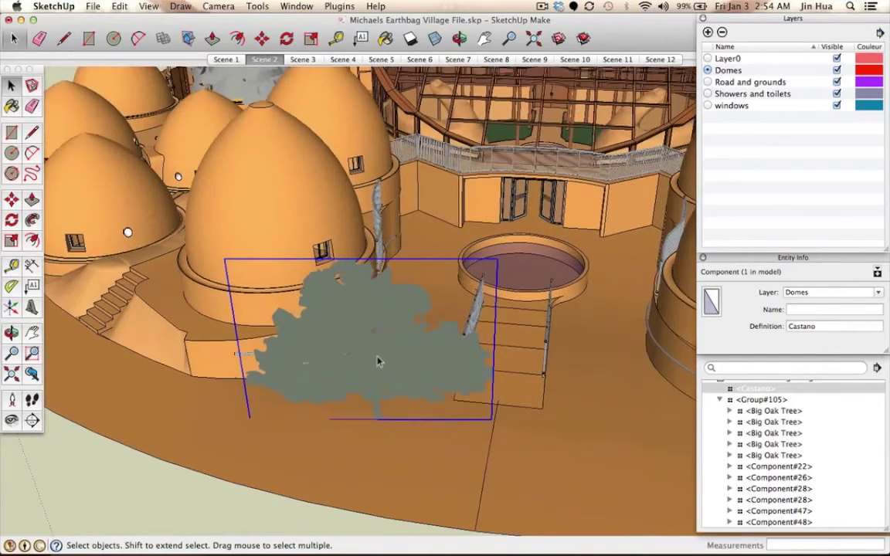
key(h)
drag(374, 341, 376, 324)
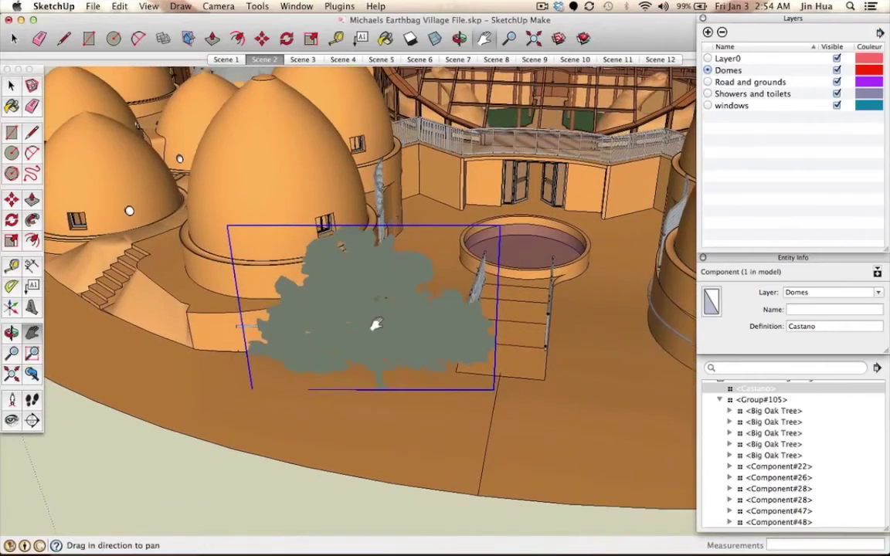
key(space)
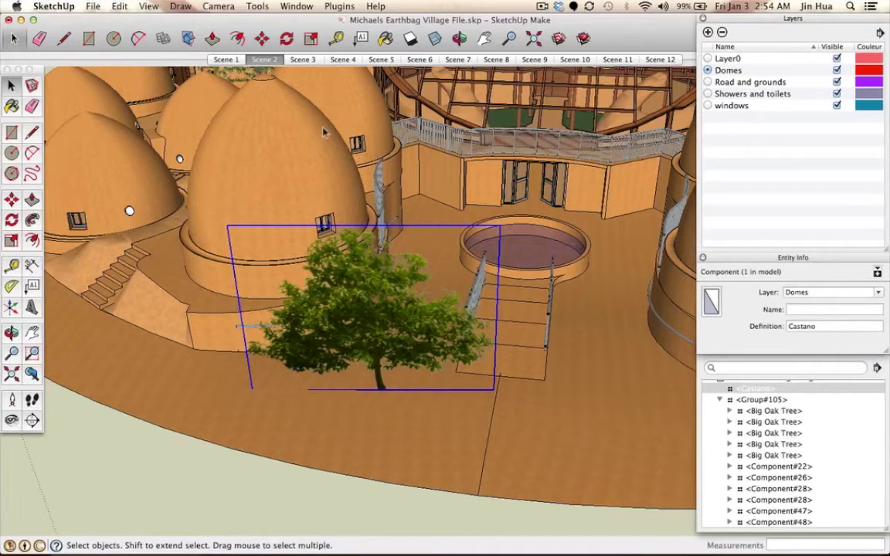
click(325, 133)
click(546, 237)
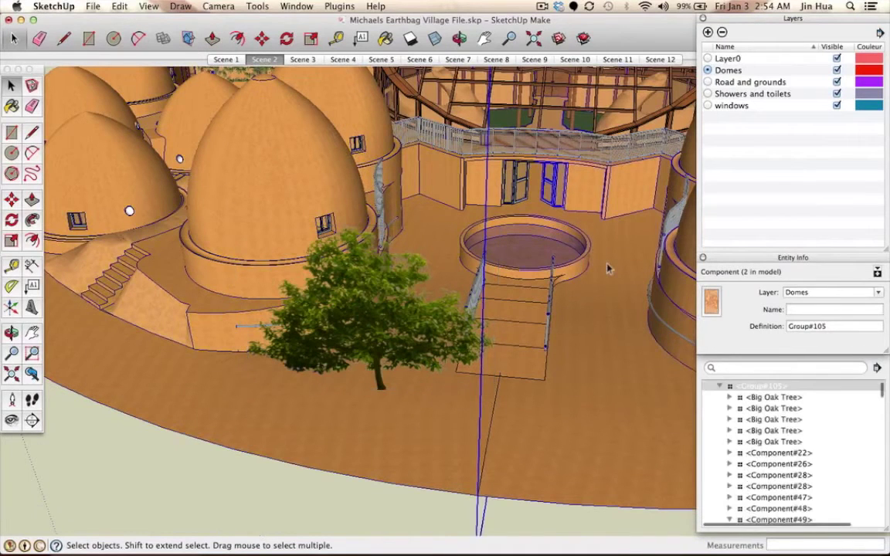
click(332, 283)
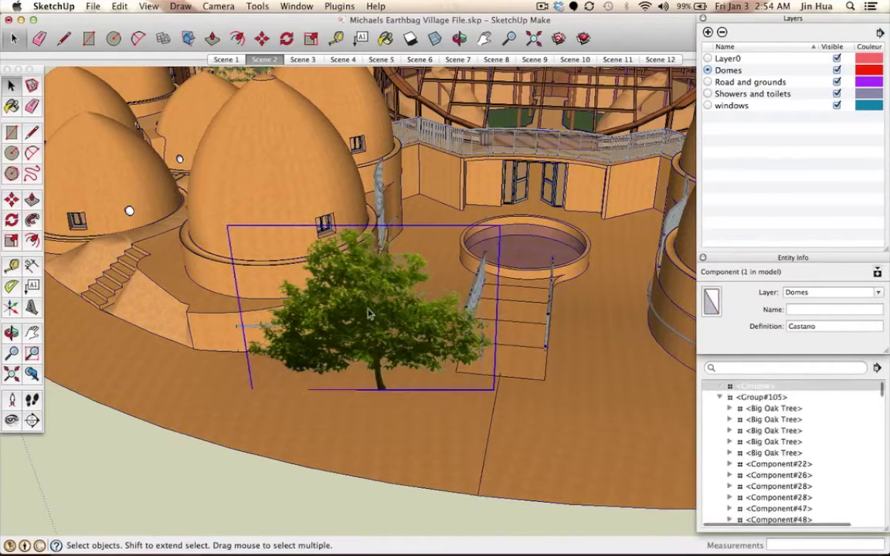
click(376, 6)
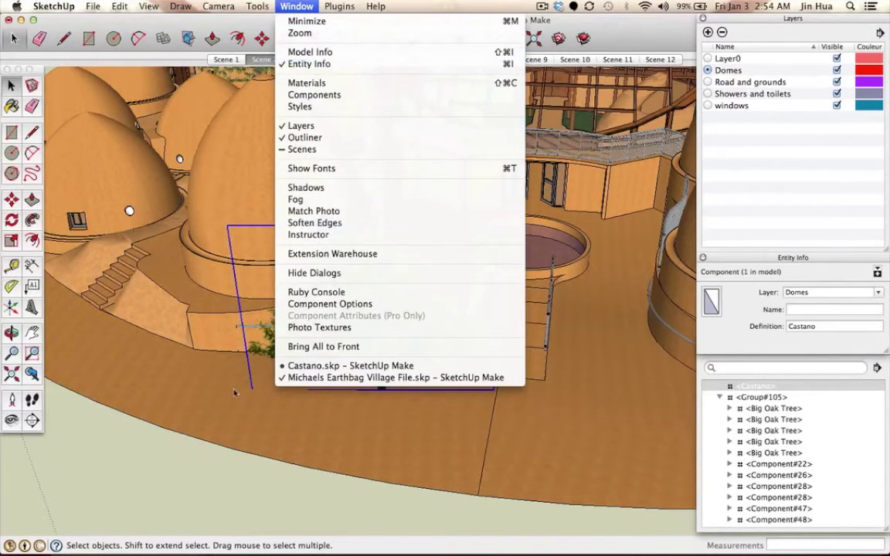
click(257, 347)
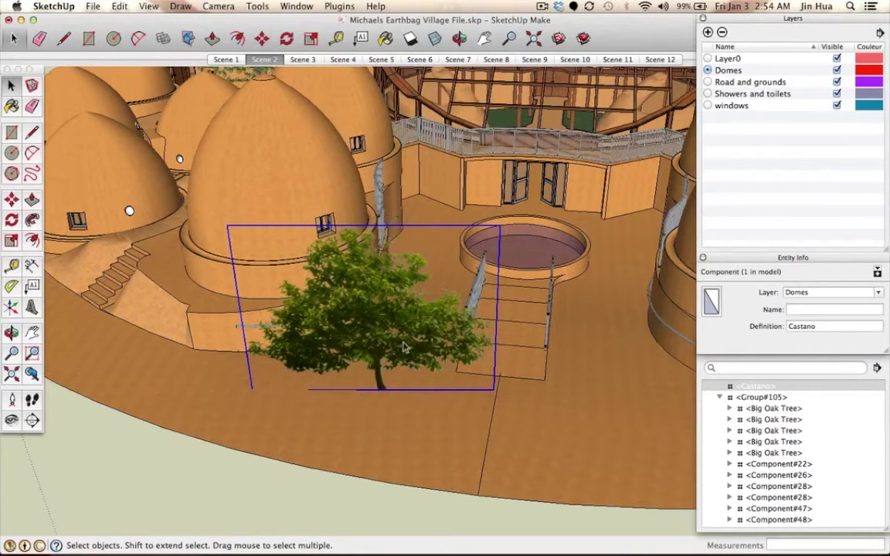
- Try pasting a copy of the Castano tree in front of the stepped path, and delete that copy
click(391, 404)
click(381, 313)
key(super+c)
key(super+v)
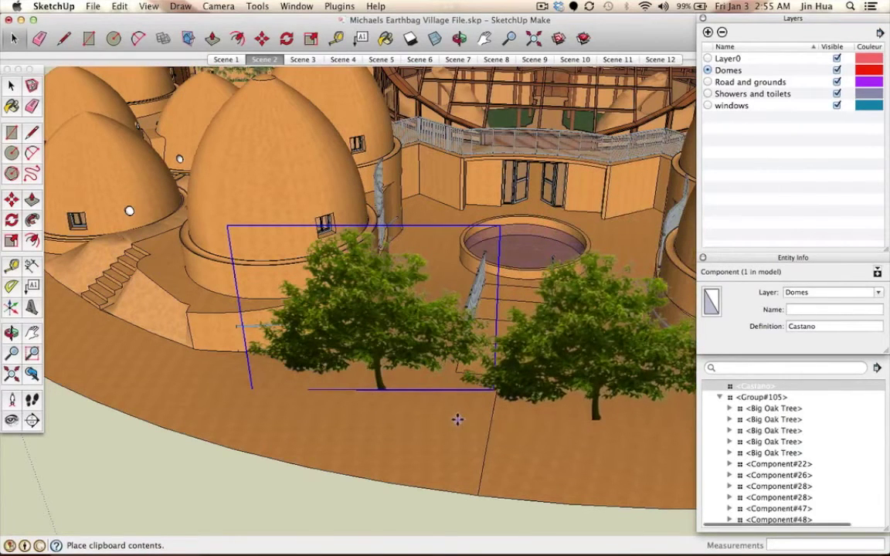
click(457, 419)
key(m)
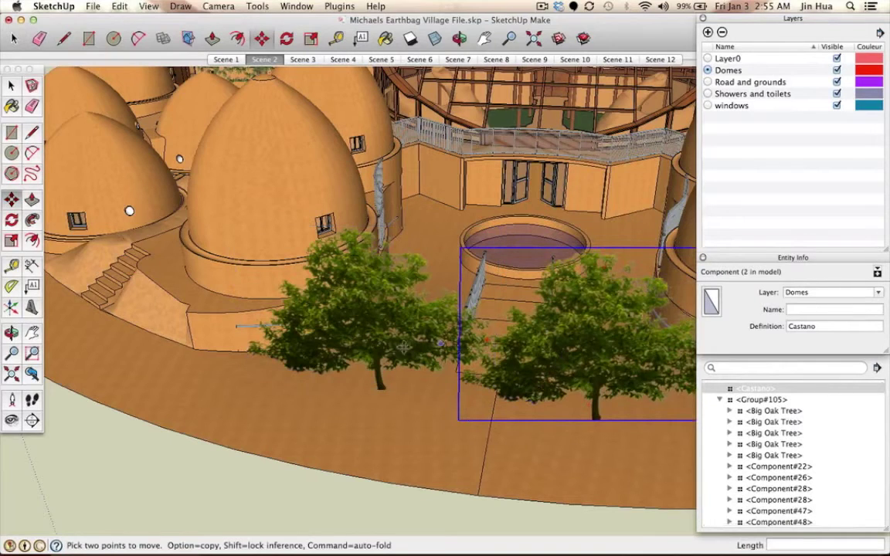
key(space)
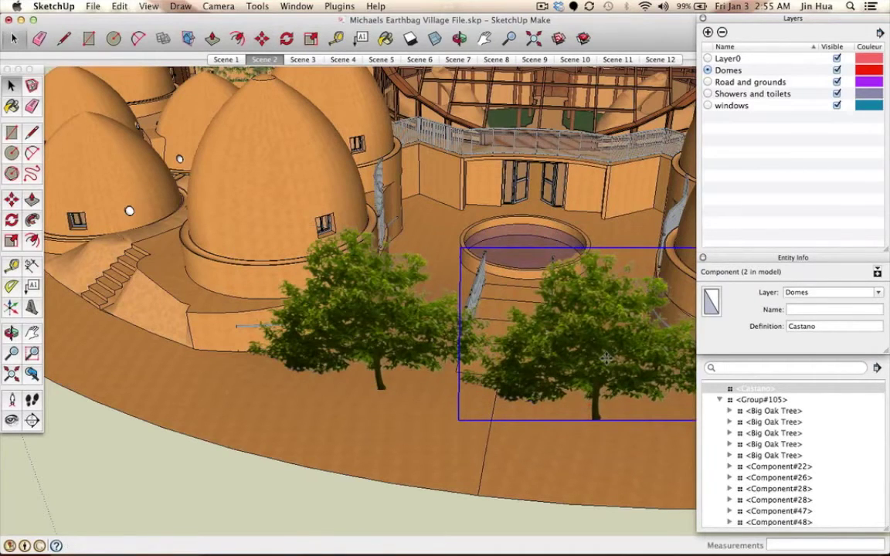
key(Delete)
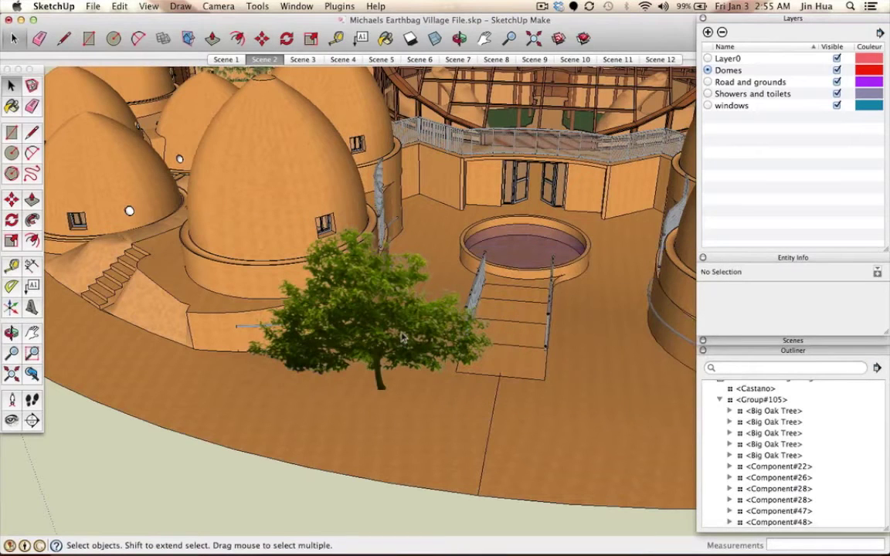
- Copy the Castano tree by its trunk base to beside the stepped path, about 18' 7" from the original
click(401, 337)
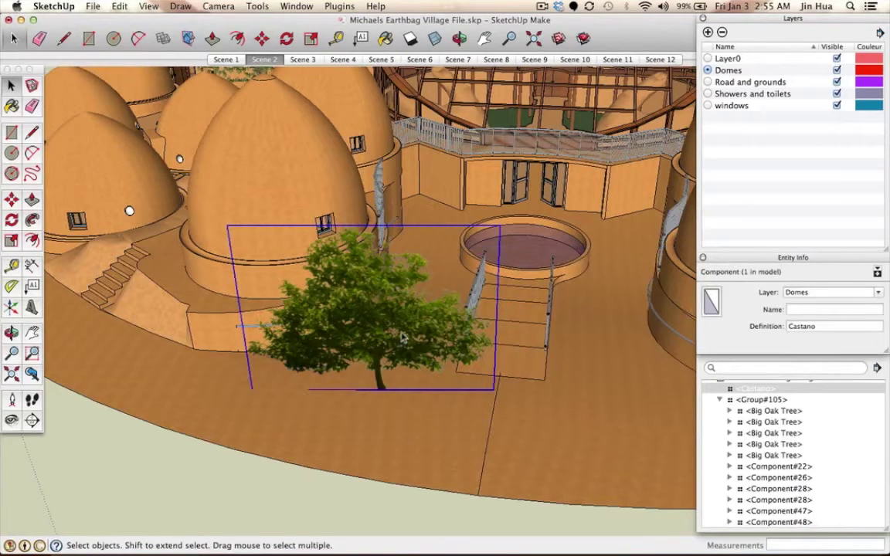
key(m)
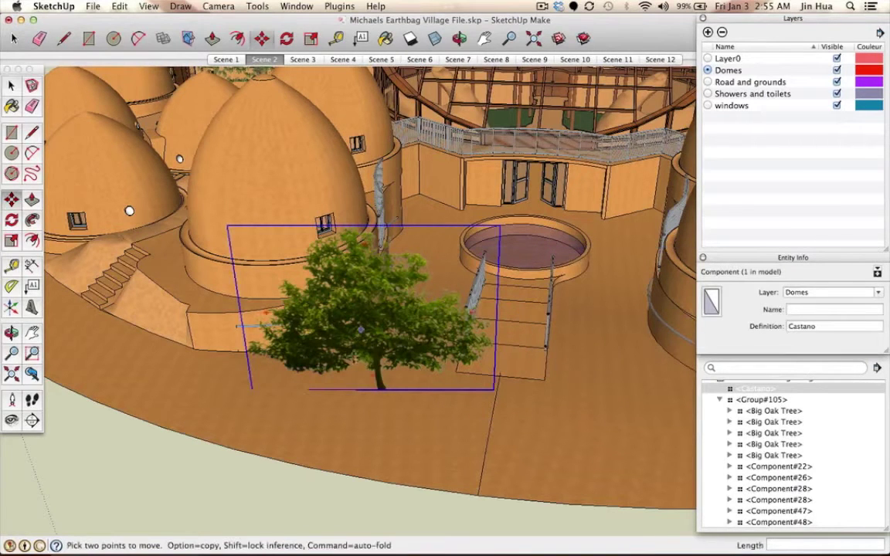
click(386, 390)
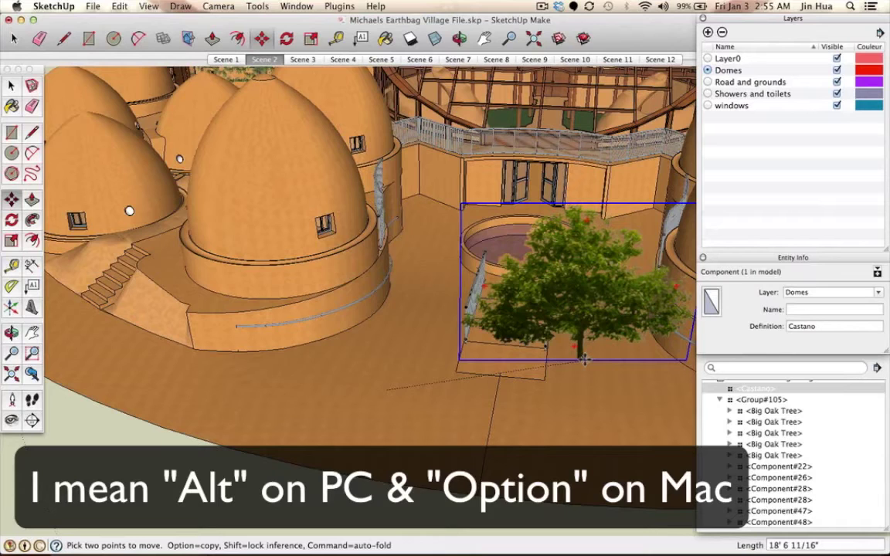
alt+click(585, 360)
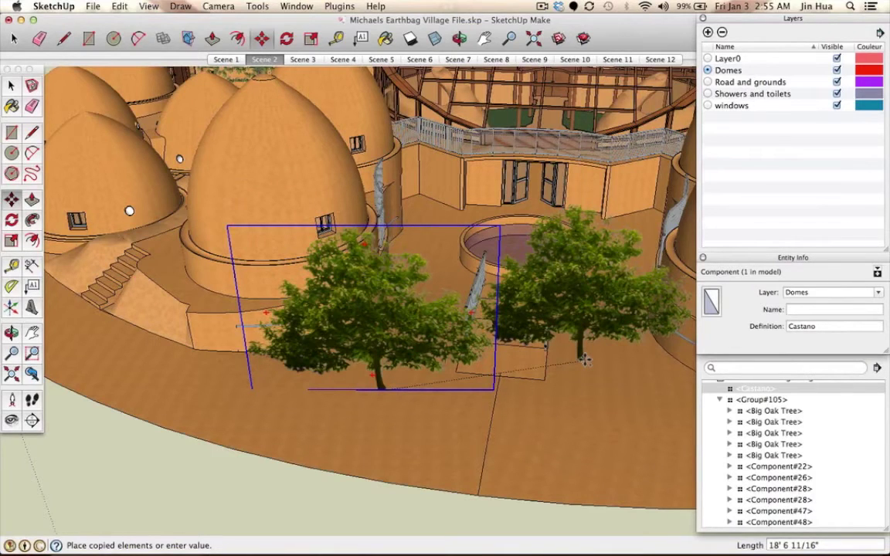
click(584, 359)
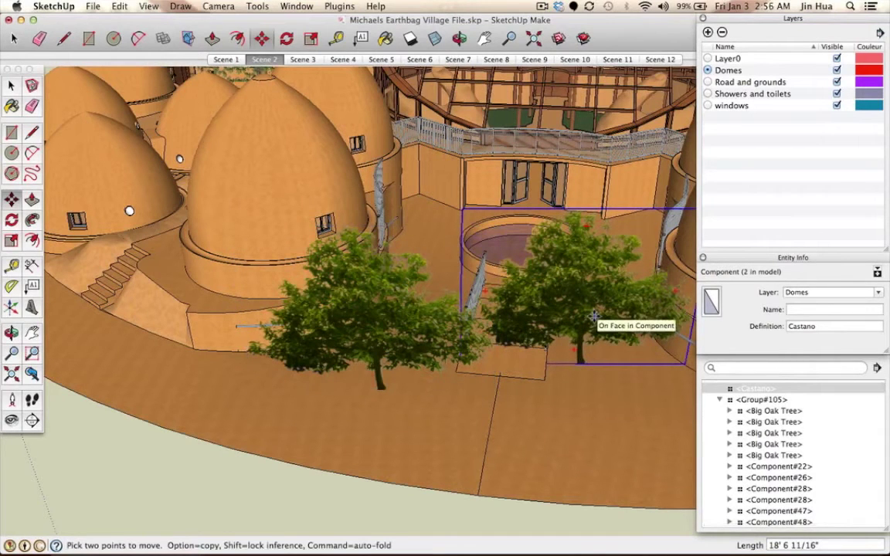
middle_drag(535, 287, 466, 380)
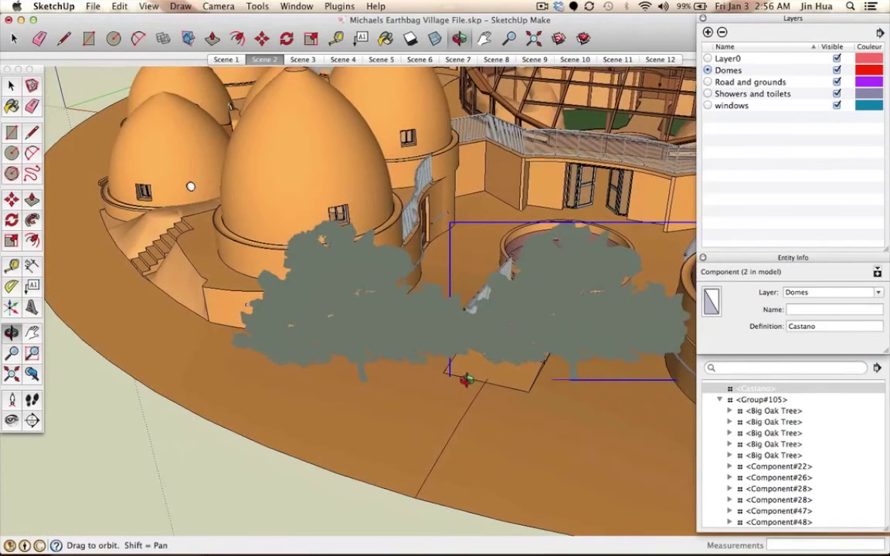
key(space)
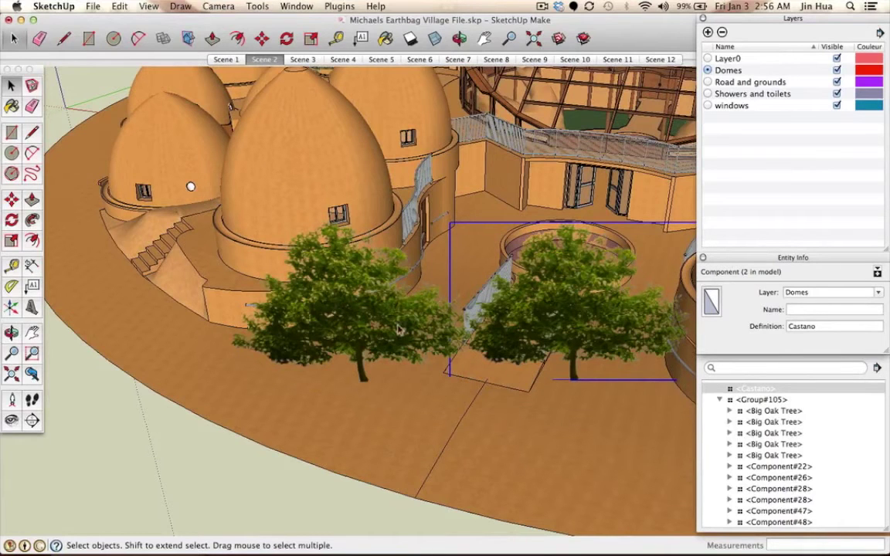
key(o)
drag(398, 329, 380, 403)
key(space)
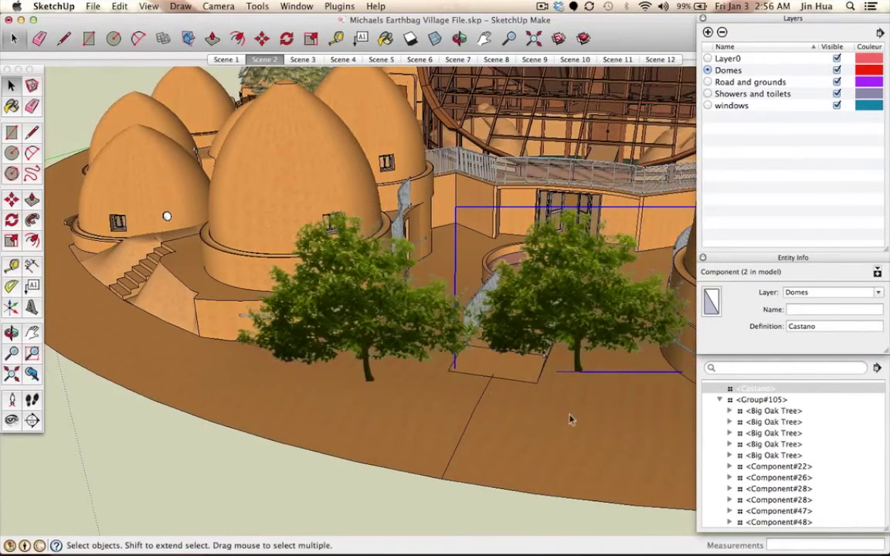
- Attach a leader text label reading "Chestnut Tree" to the original Castano tree in front of the large dome
click(376, 296)
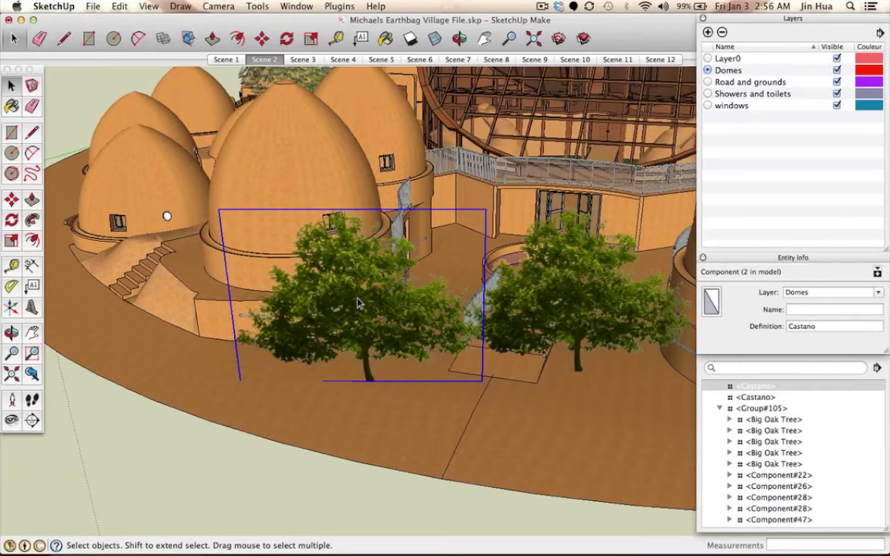
click(245, 6)
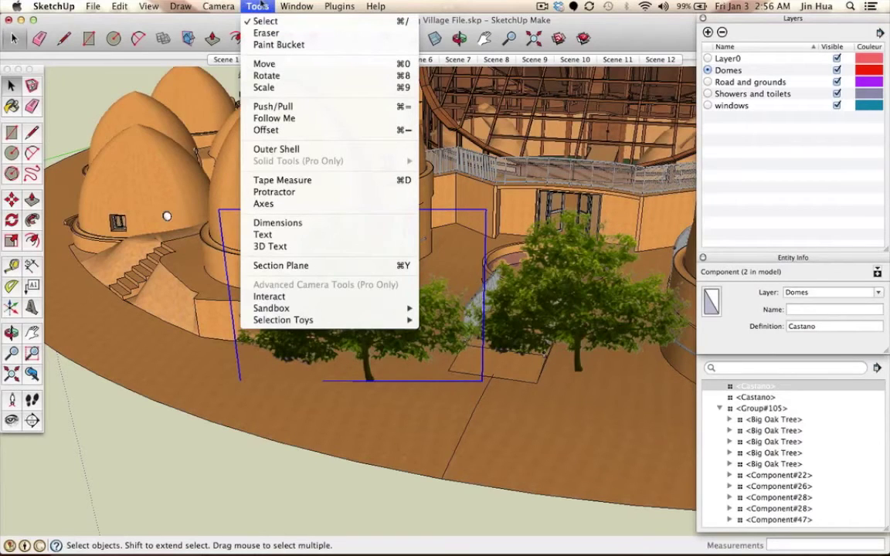
click(283, 236)
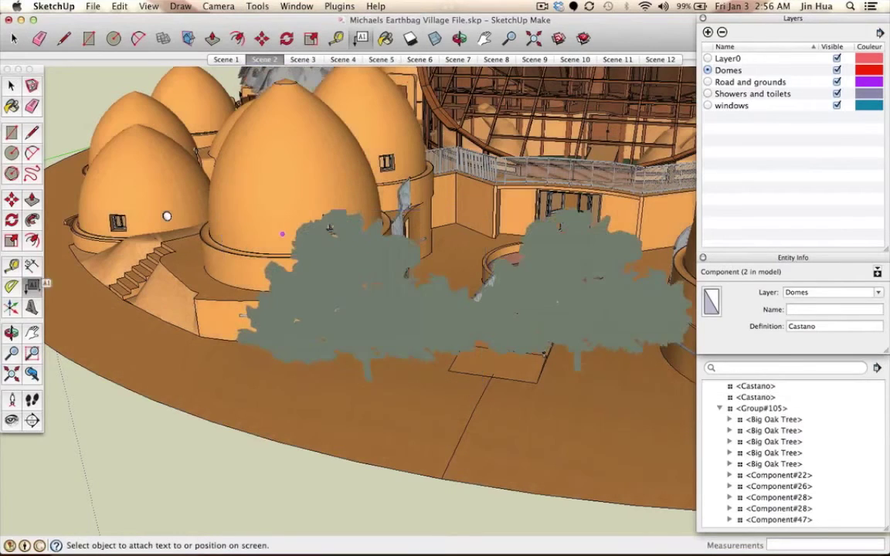
key(Escape)
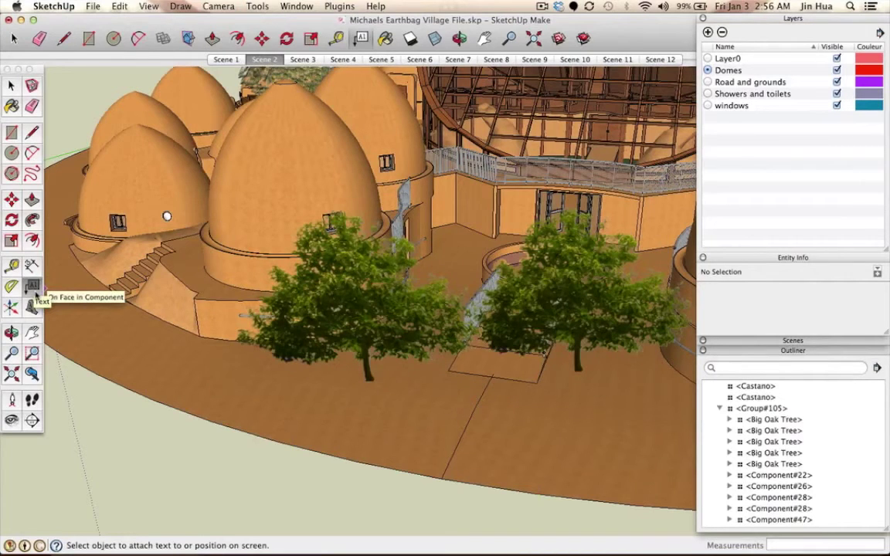
click(33, 287)
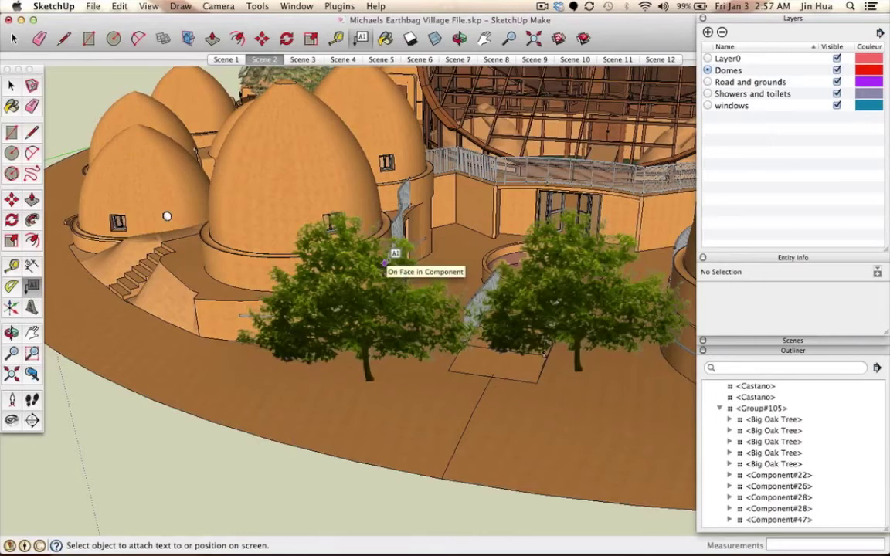
click(385, 263)
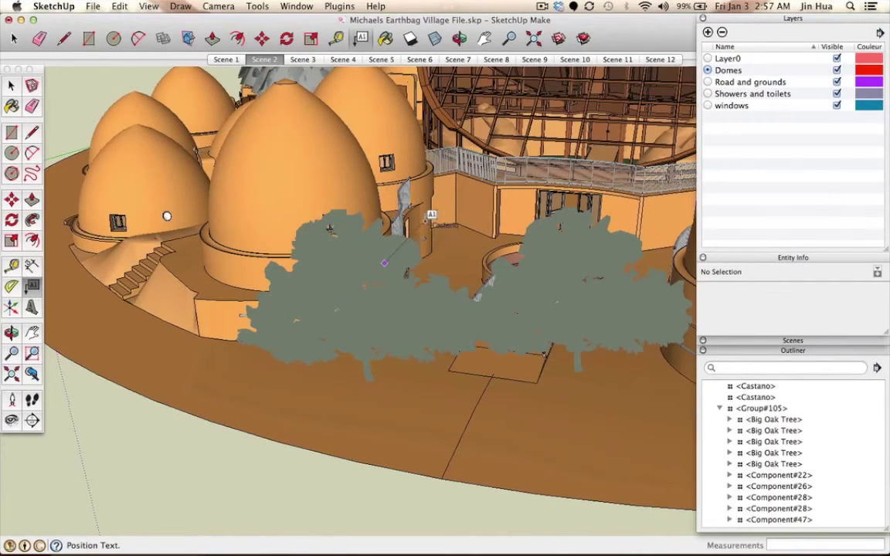
click(433, 222)
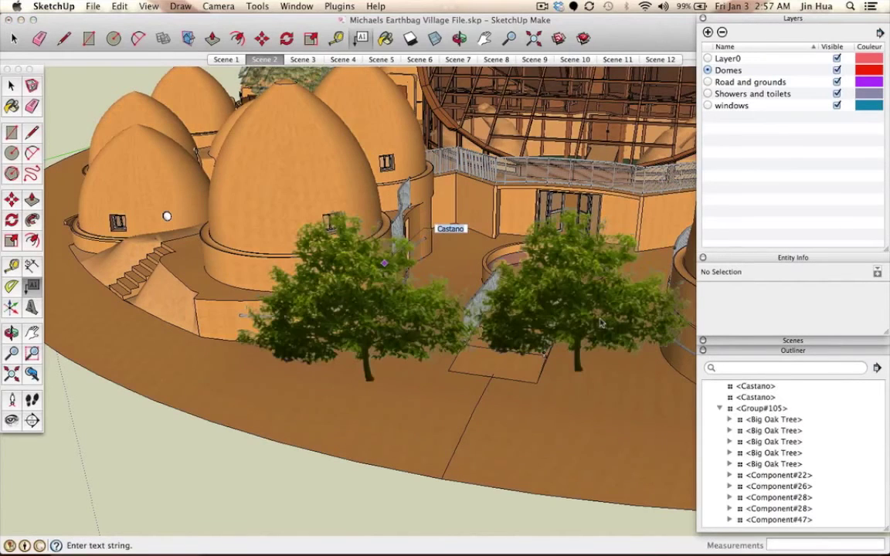
text(Chestnut Tree)
key(Return)
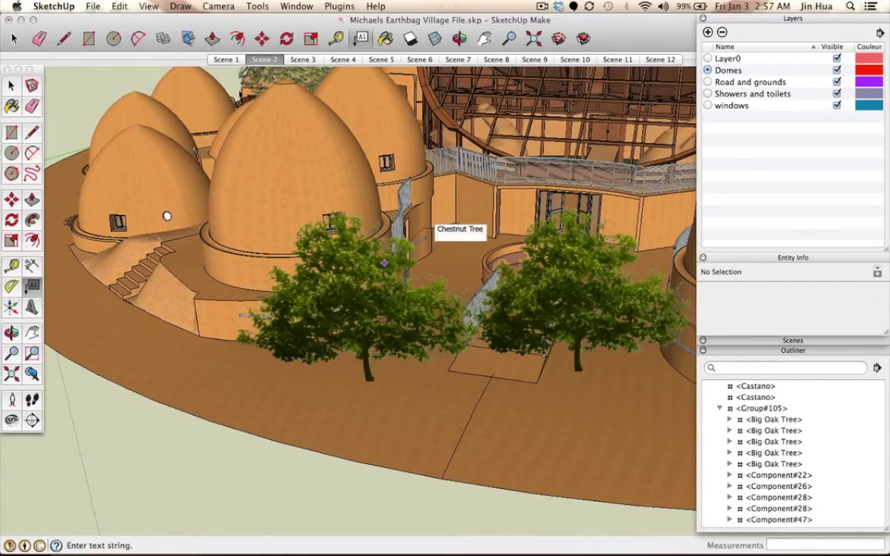
key(BackSpace)
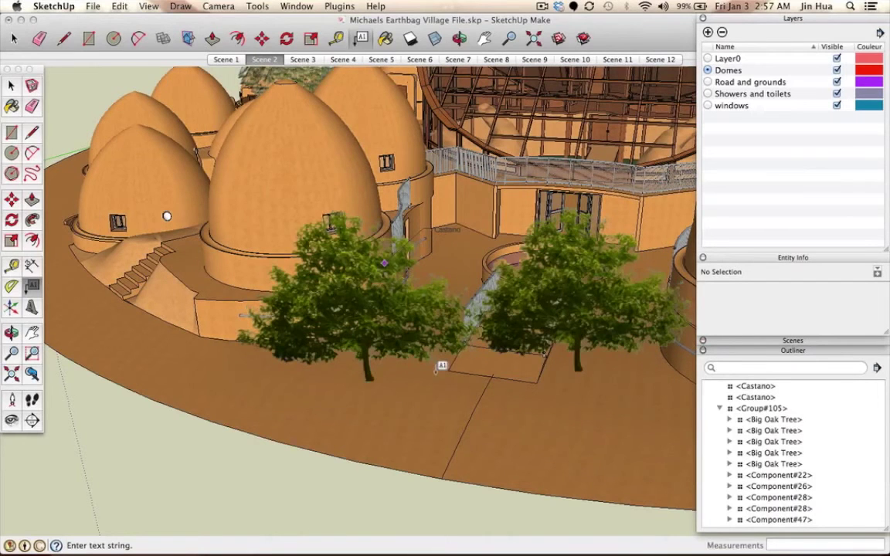
click(395, 332)
key(space)
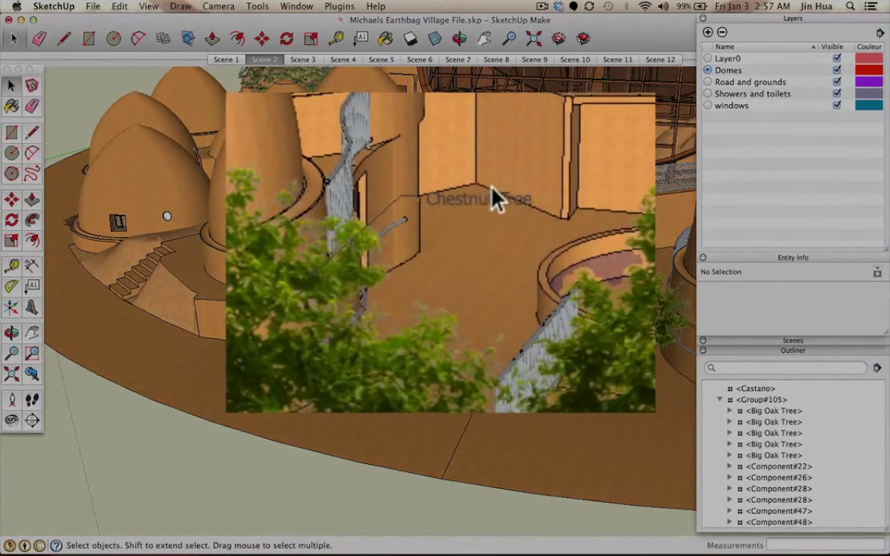
- Attach a leader text label reading "Apple Tree" to the copied tree in front of the pool
click(609, 326)
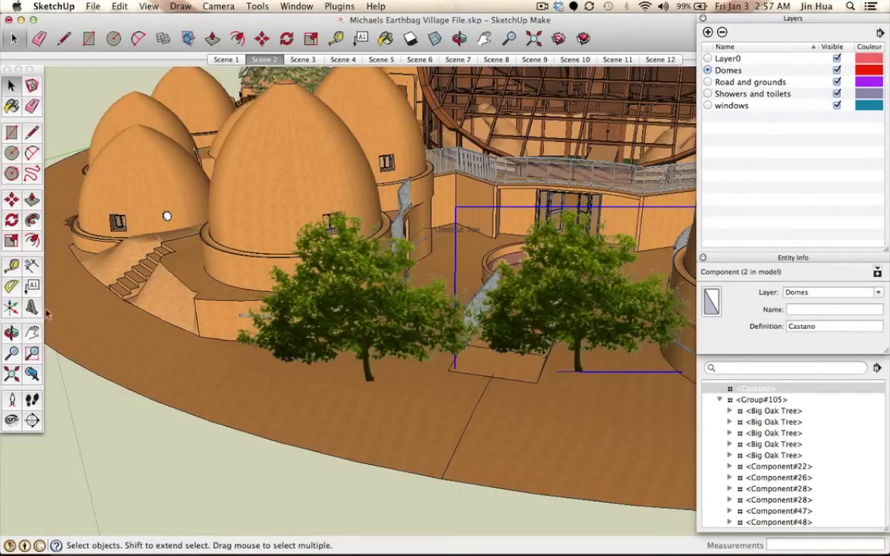
click(31, 285)
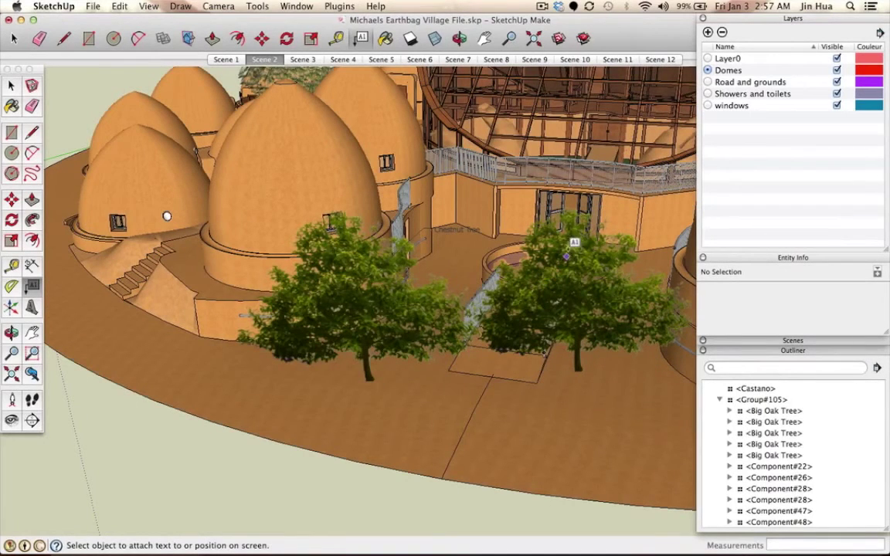
click(554, 246)
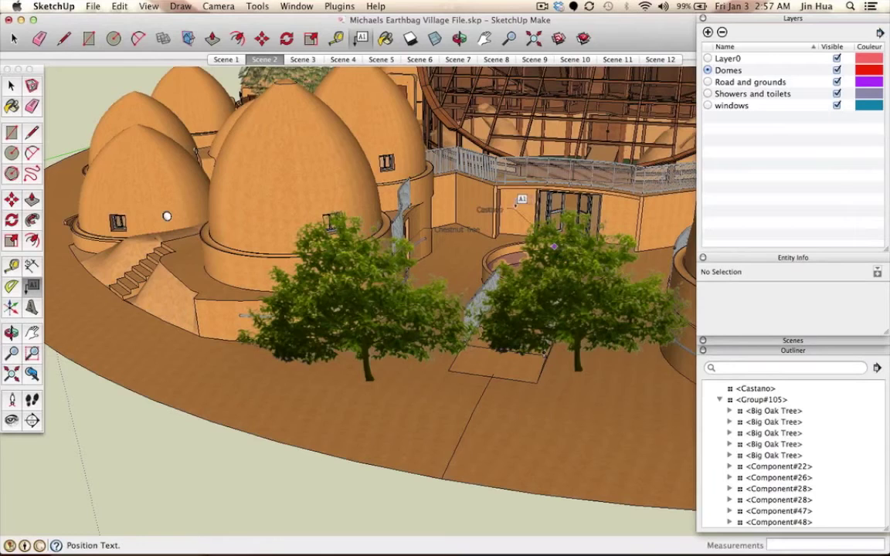
click(514, 212)
text(Apple Tree)
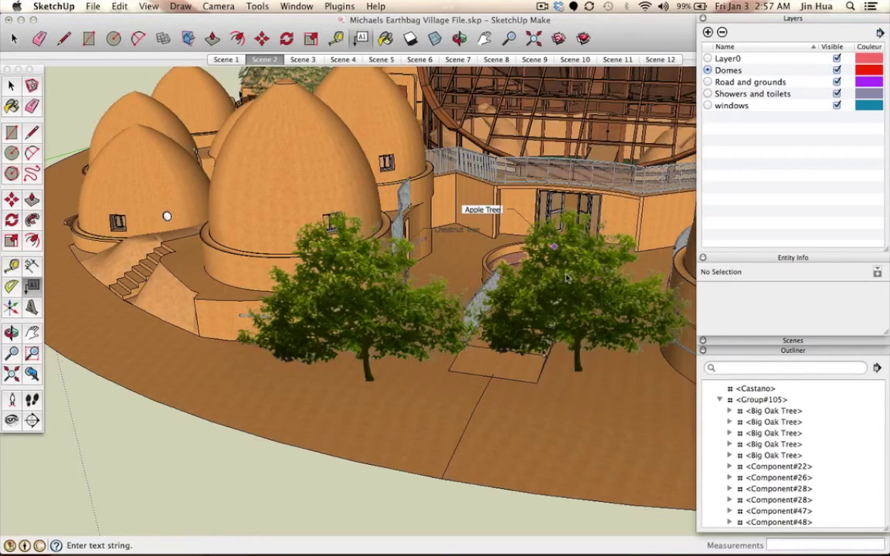
key(Escape)
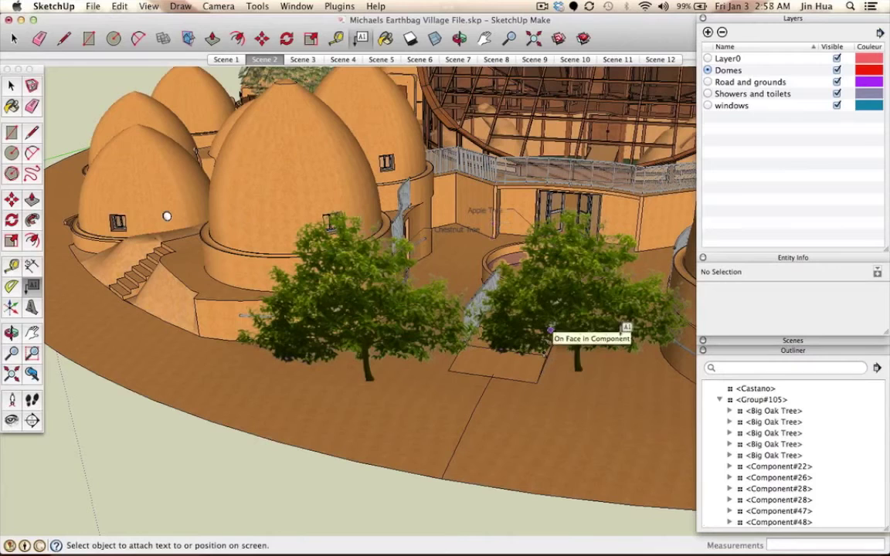
key(space)
- Move the tree labelled Apple Tree by its trunk base about 12" toward the stepped path
click(564, 313)
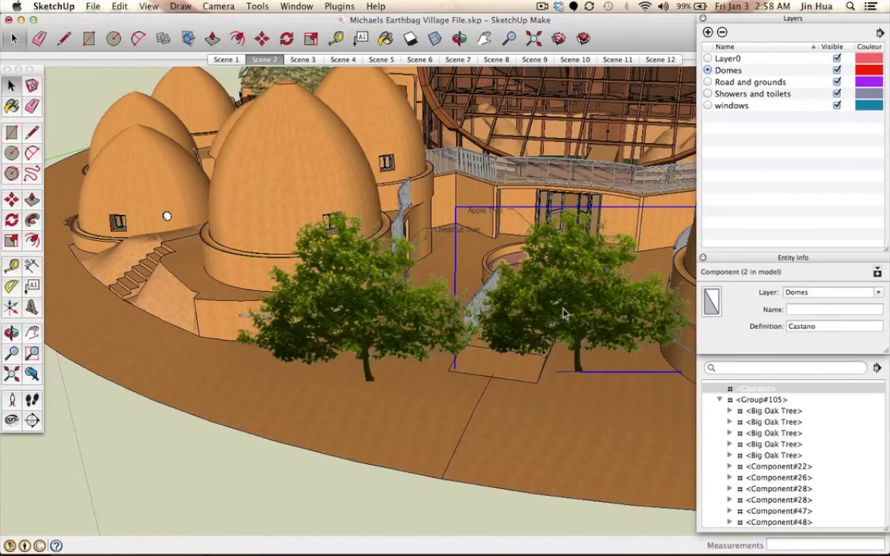
key(m)
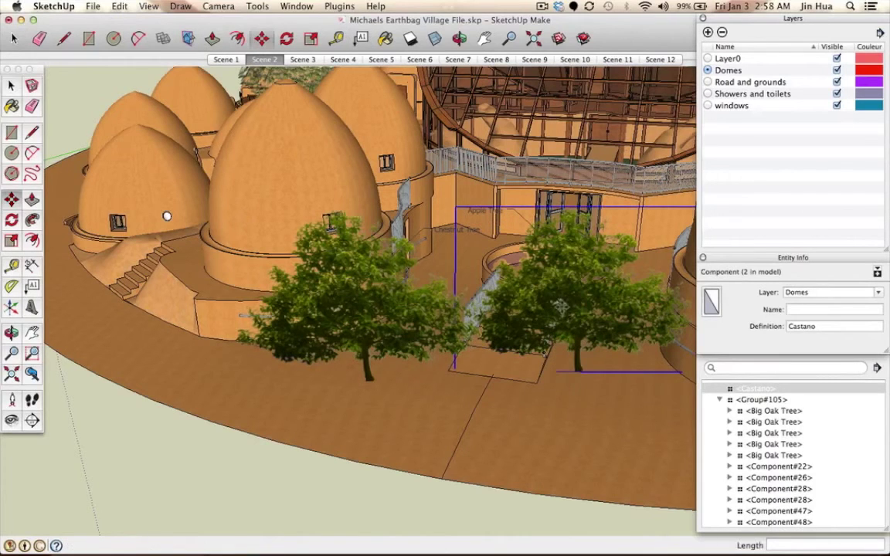
click(582, 373)
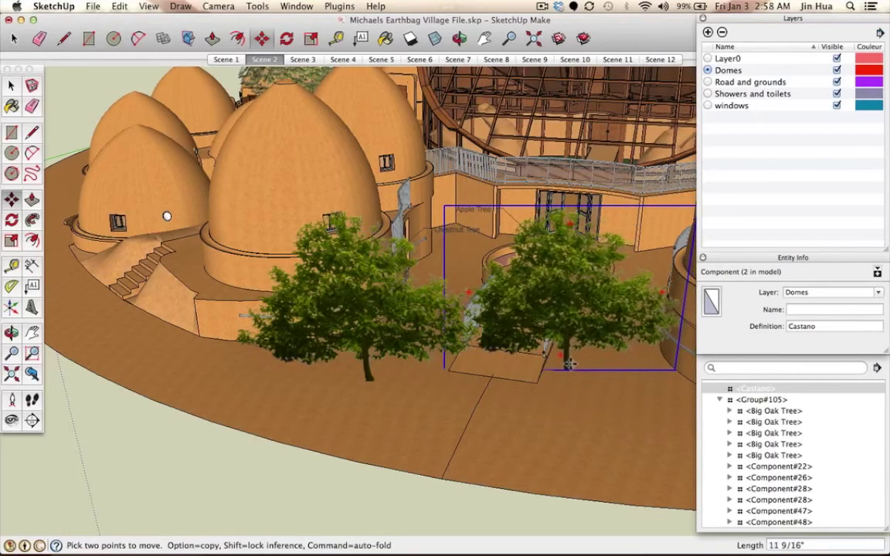
click(570, 363)
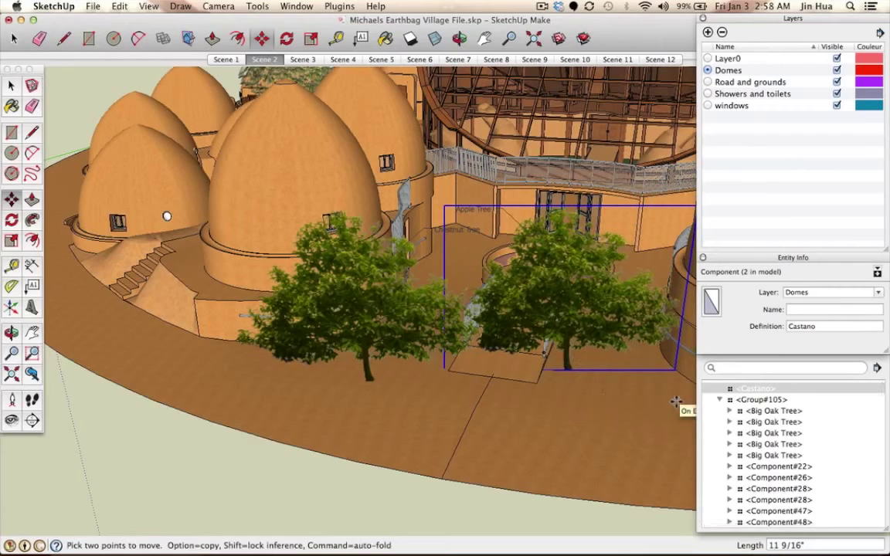
key(space)
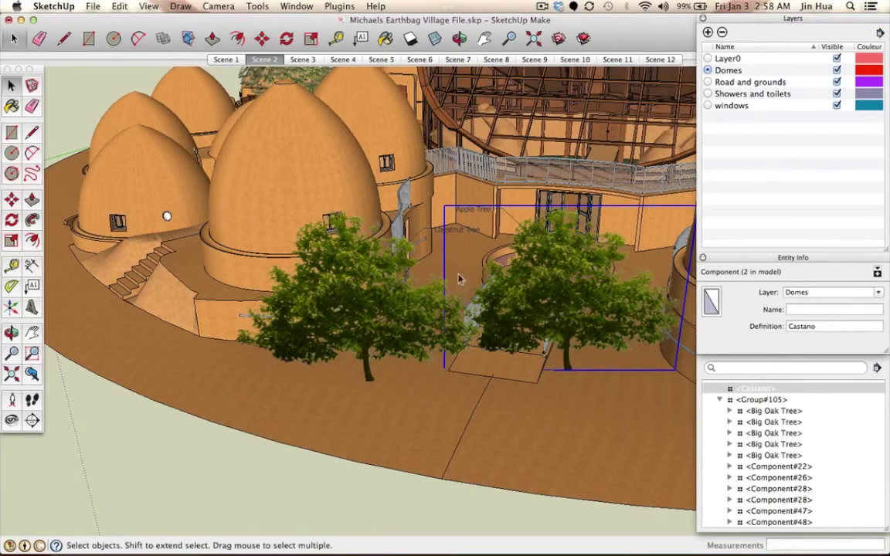
click(558, 416)
click(506, 310)
click(325, 294)
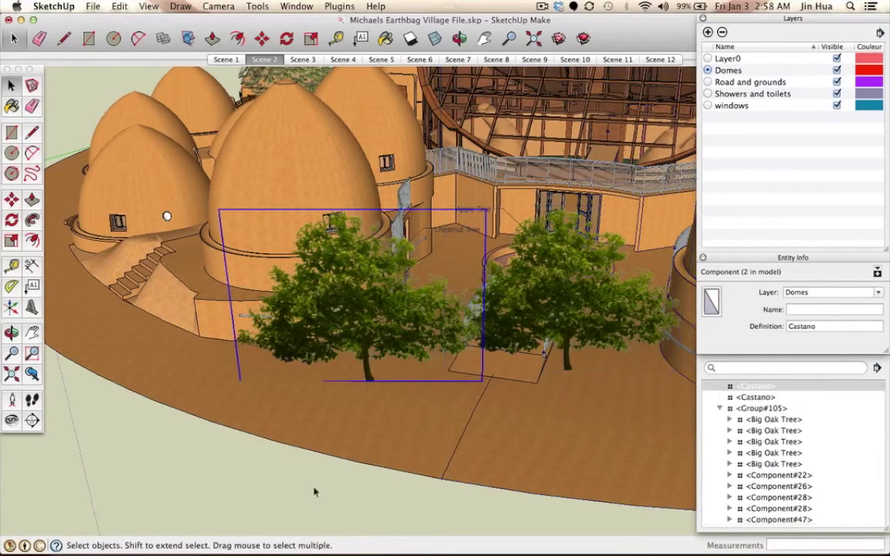
click(246, 490)
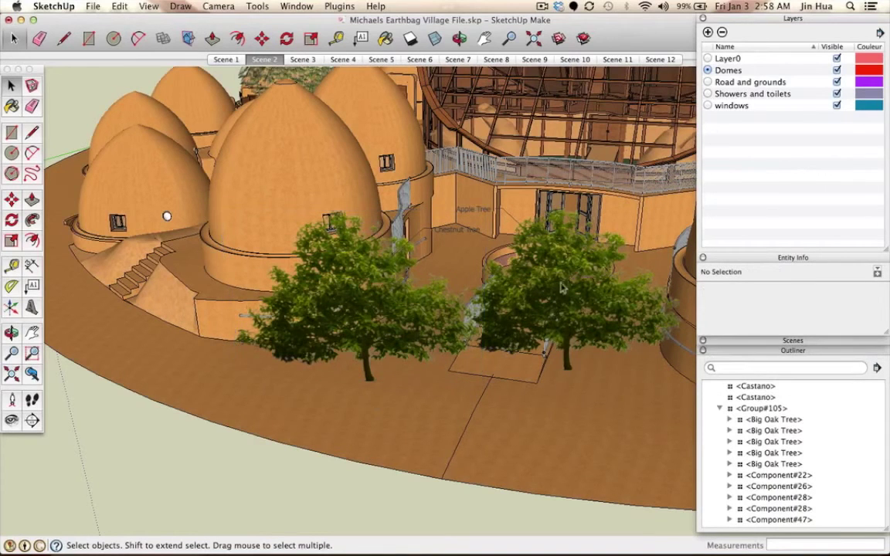
- Select the Chestnut Tree and Apple Tree text labels together
click(457, 231)
scroll(457, 236, up, 6)
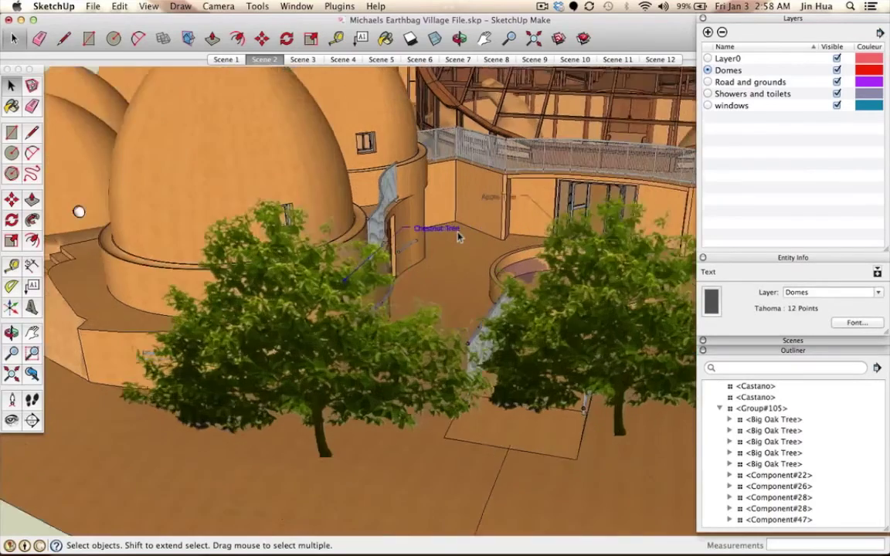
scroll(457, 236, down, 5)
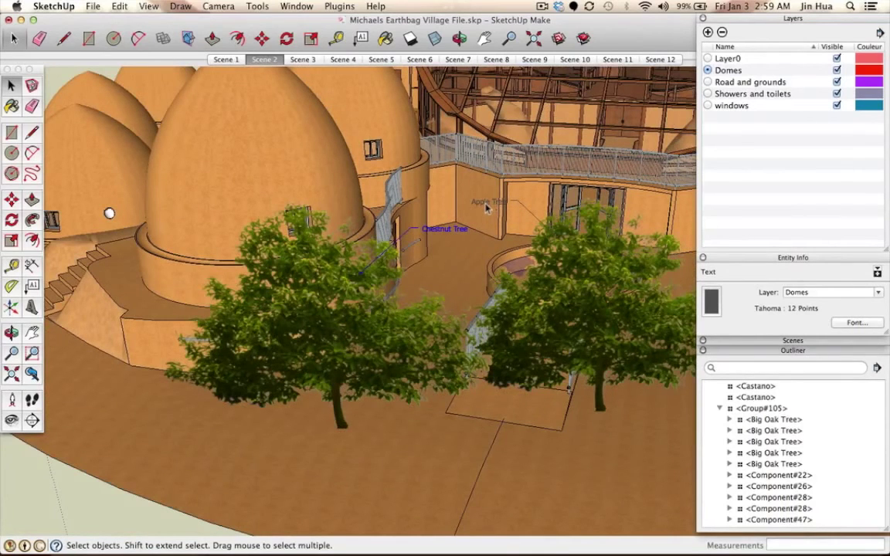
shift+click(486, 205)
shift+click(456, 232)
click(454, 230)
shift+click(487, 204)
- Add each Castano tree in turn to the selected text labels and remove it again, leaving only the two labels selected
shift+click(292, 340)
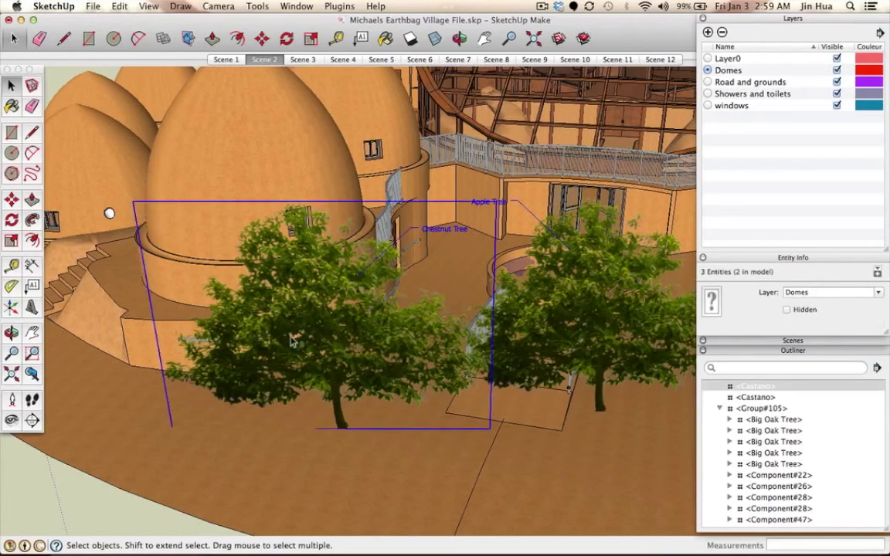
shift+click(292, 340)
shift+click(540, 325)
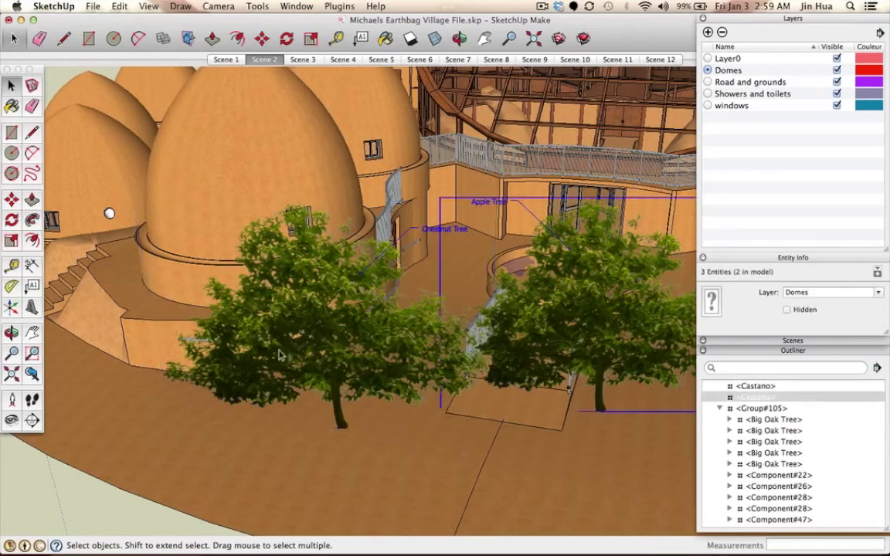
shift+click(415, 352)
shift+click(528, 284)
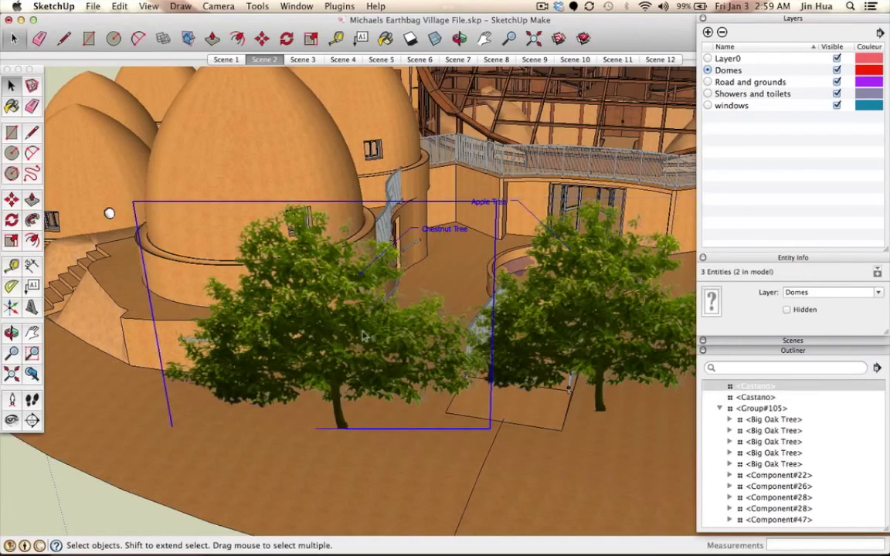
shift+click(328, 301)
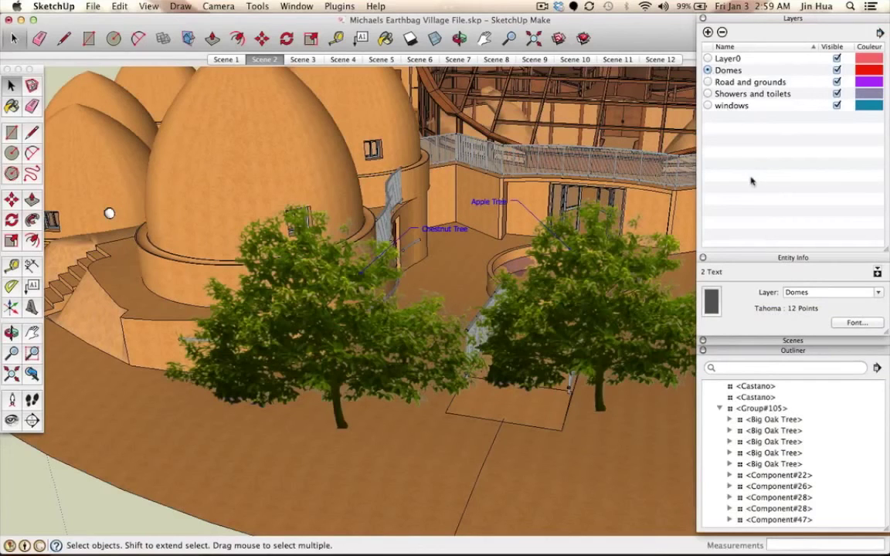
- Try to assign the two selected tree text labels to a layer named Layers
click(312, 5)
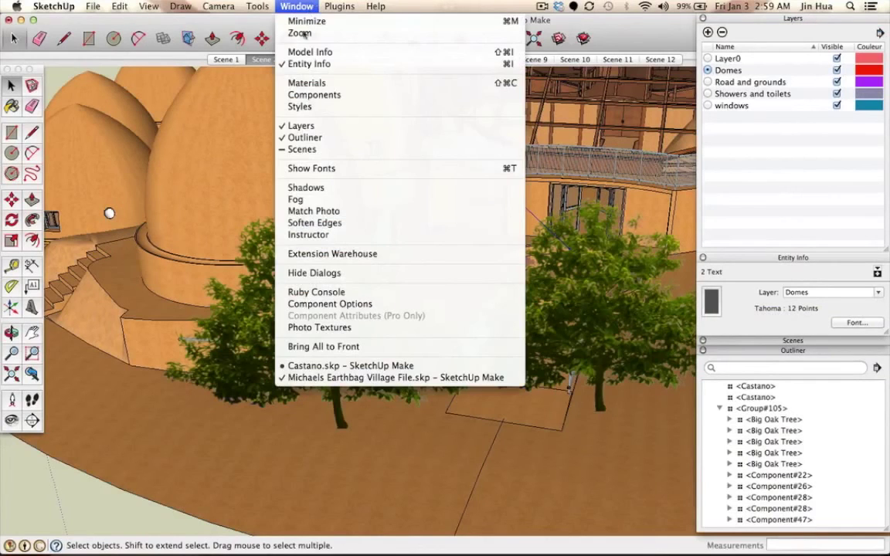
click(317, 129)
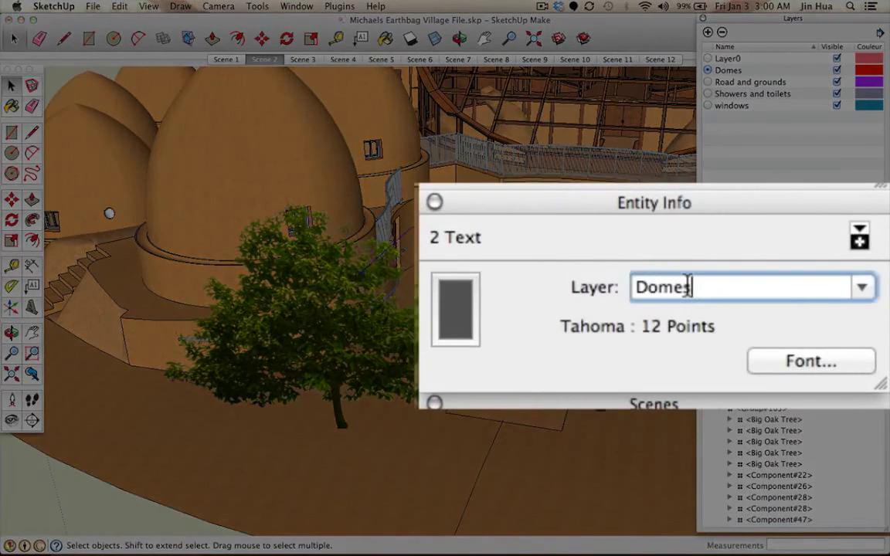
drag(690, 286, 558, 288)
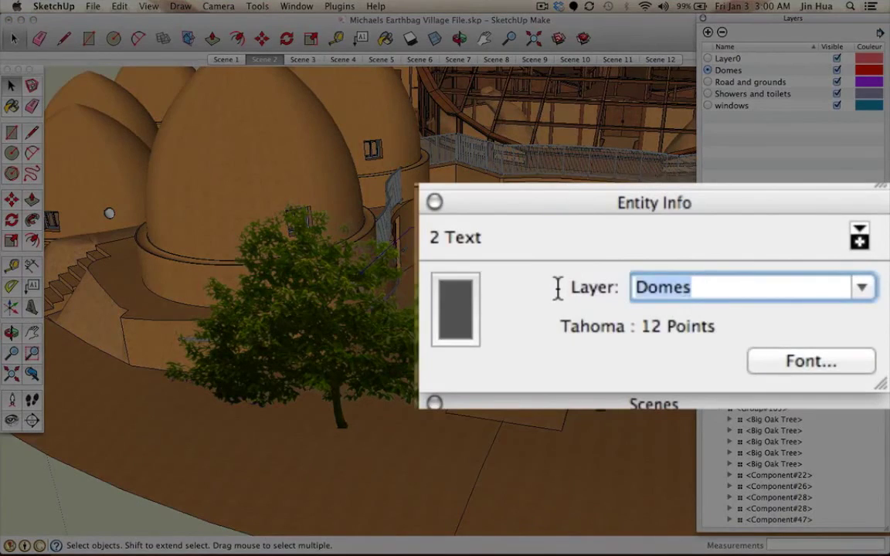
text(Layers)
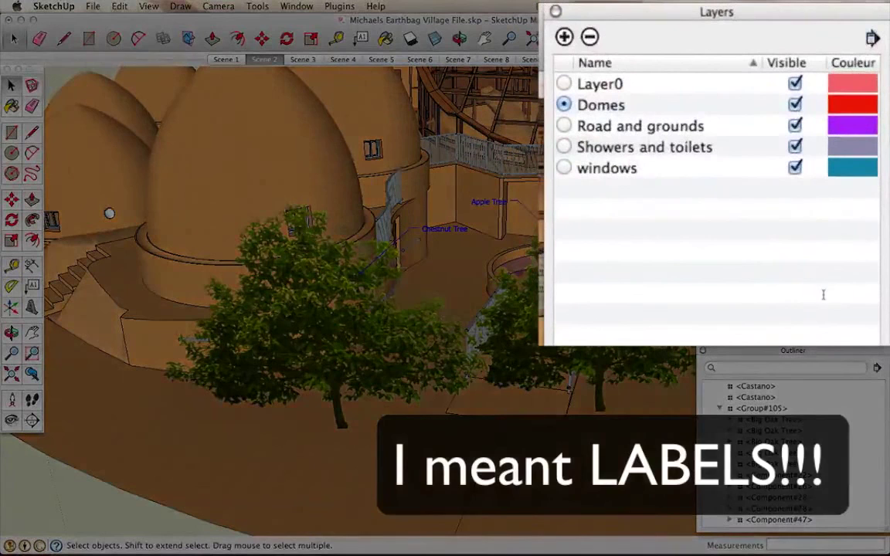
- Create a new layer named Labels and assign the two selected tree text labels to it
click(563, 38)
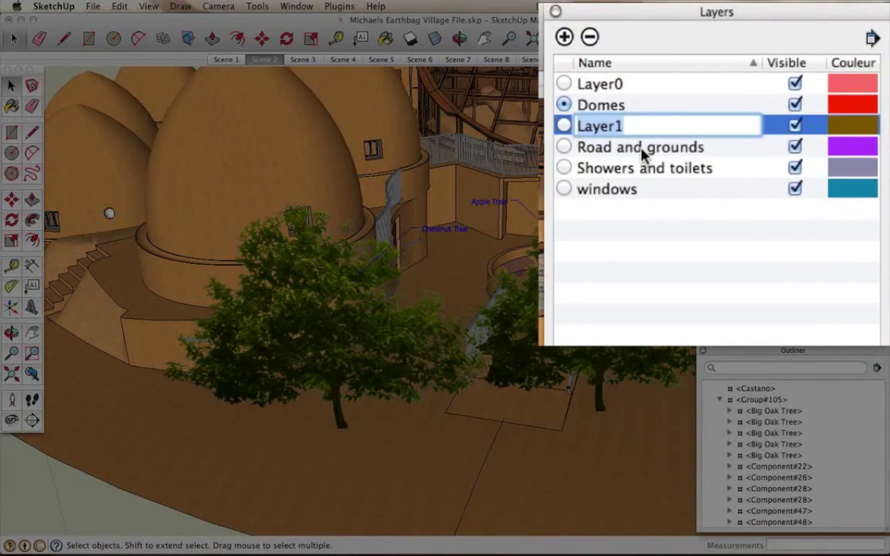
text(Labels)
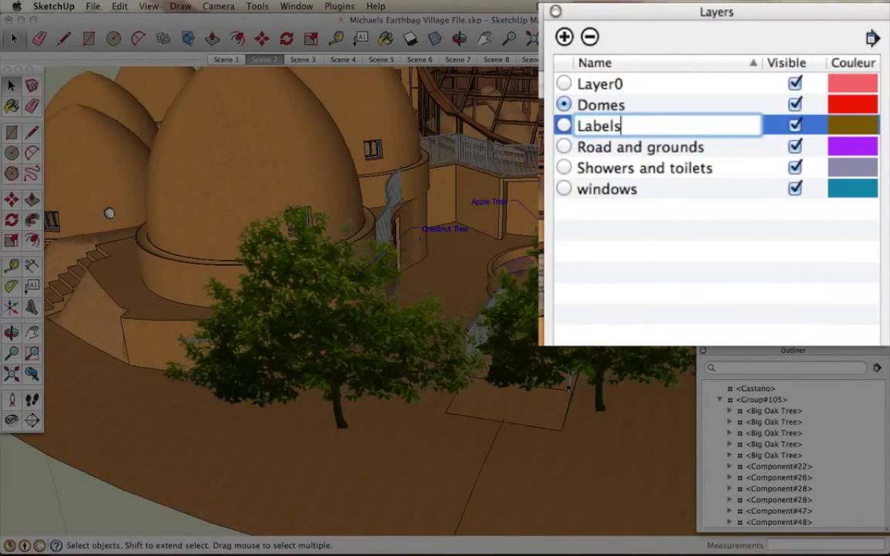
key(Return)
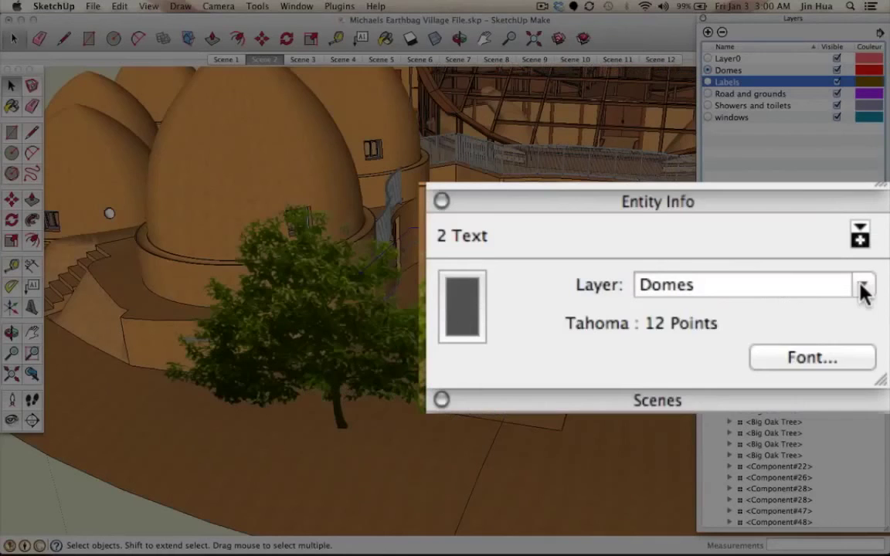
click(862, 288)
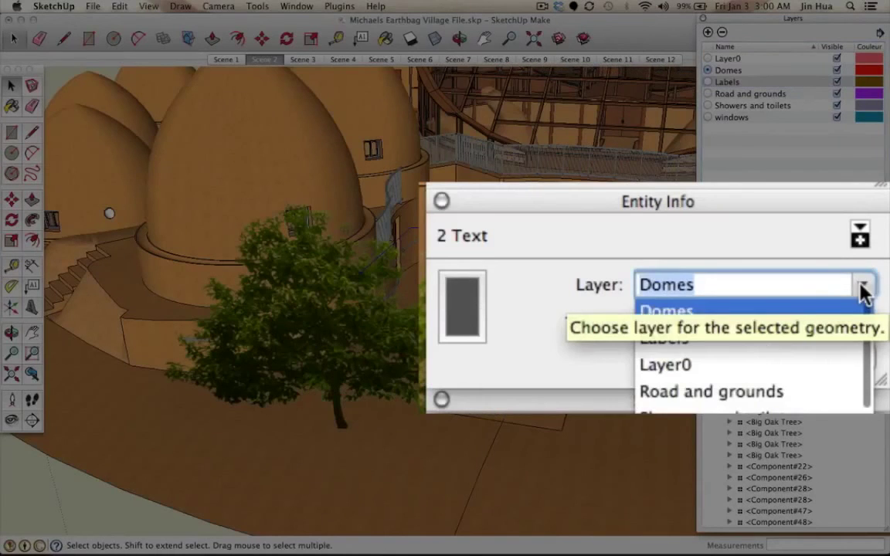
click(687, 343)
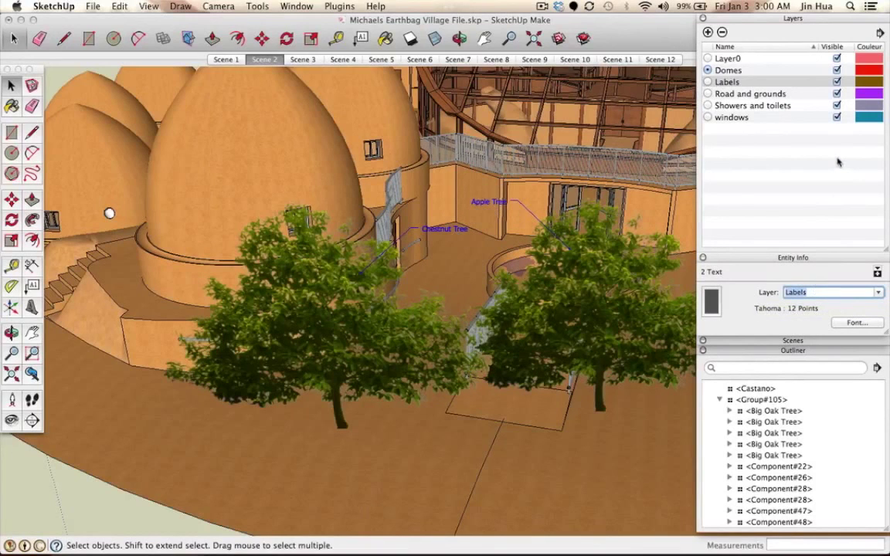
- Hide and show the Labels layer twice to check its control over both tree labels, leaving the layer visible
click(837, 82)
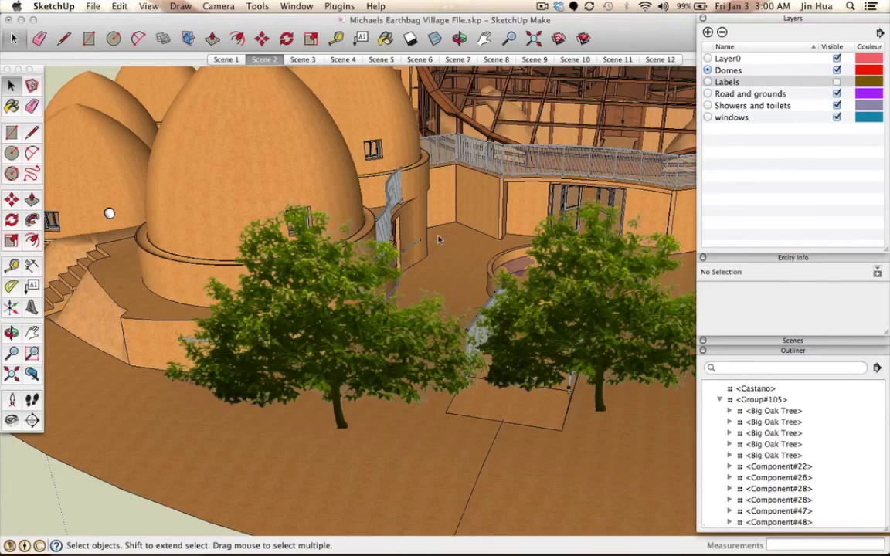
click(836, 82)
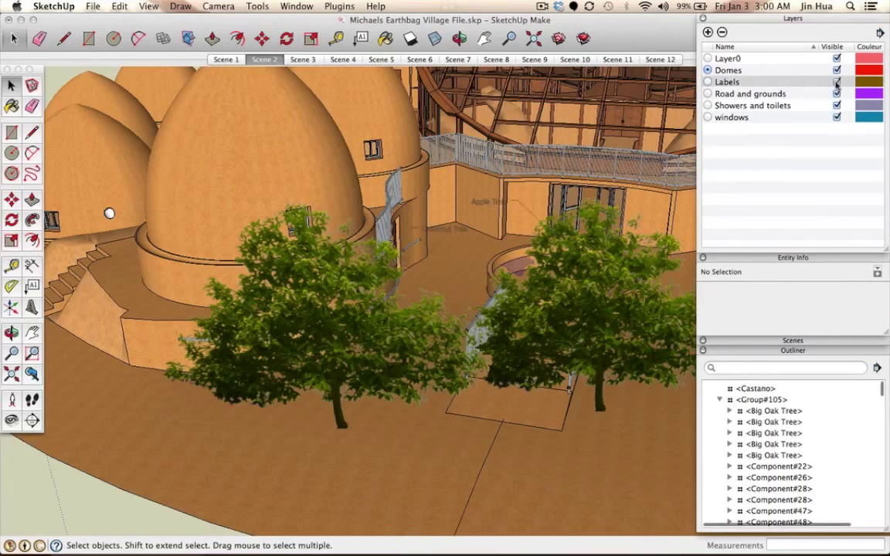
click(836, 82)
click(836, 82)
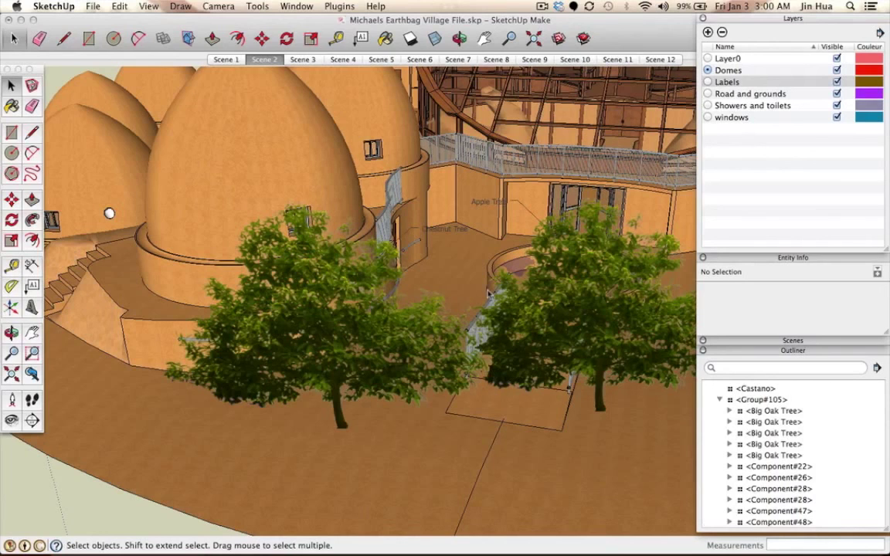
middle_drag(488, 294, 466, 292)
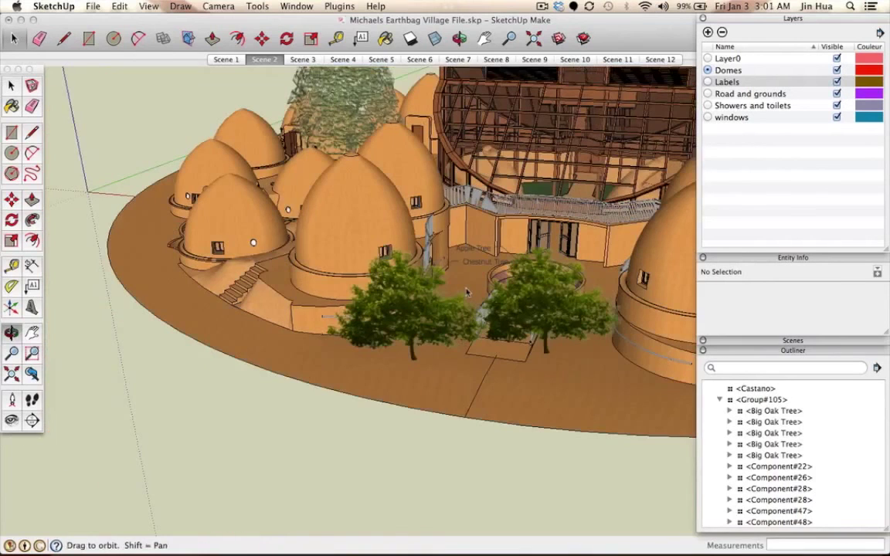